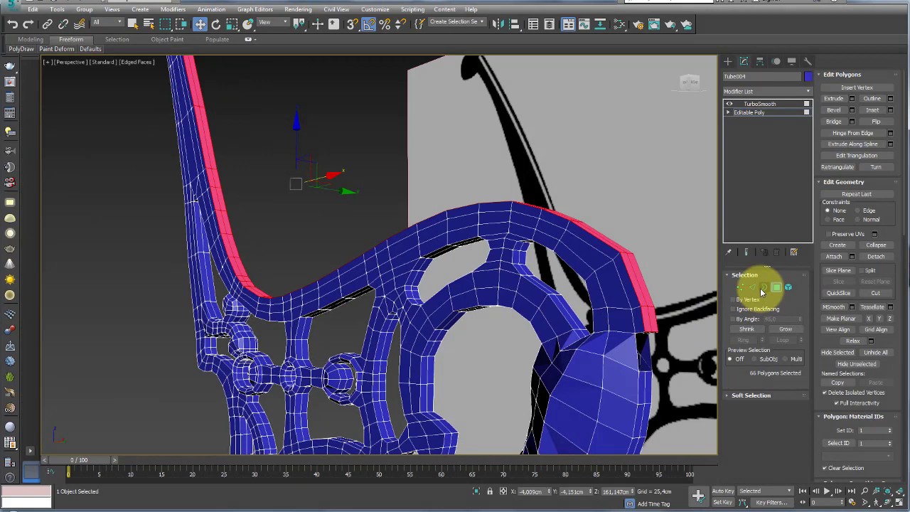
# Select the ring of faces along the top of the bench side frame, dropping one stray face.
pyautogui.click(753, 287)
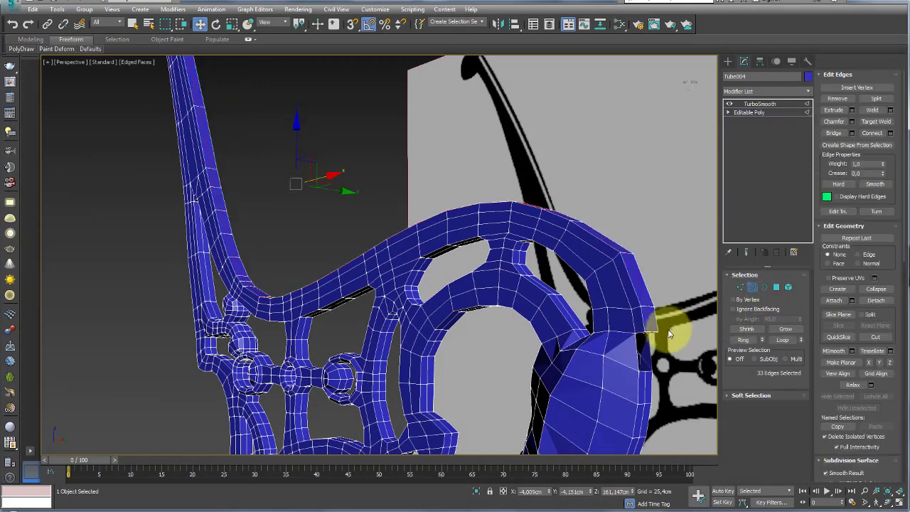
pyautogui.click(743, 339)
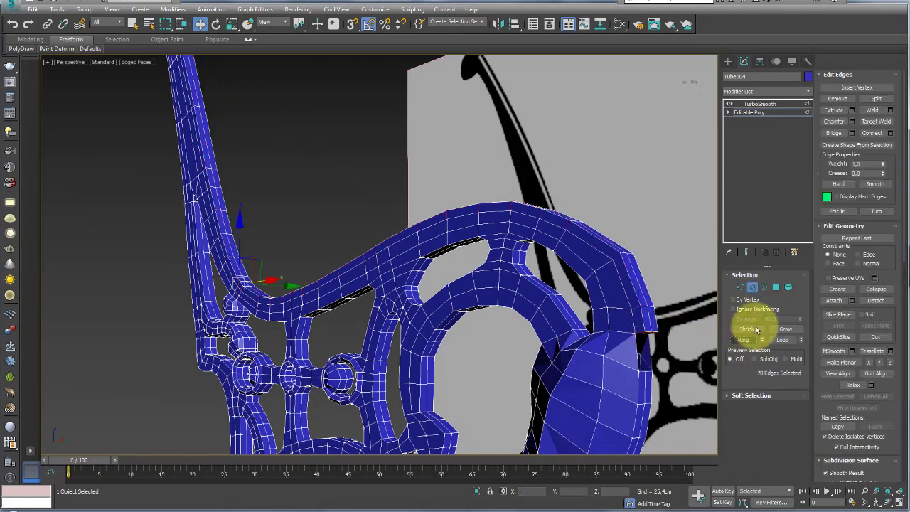
pyautogui.keyDown('ctrl'); pyautogui.click(775, 287); pyautogui.keyUp('ctrl')
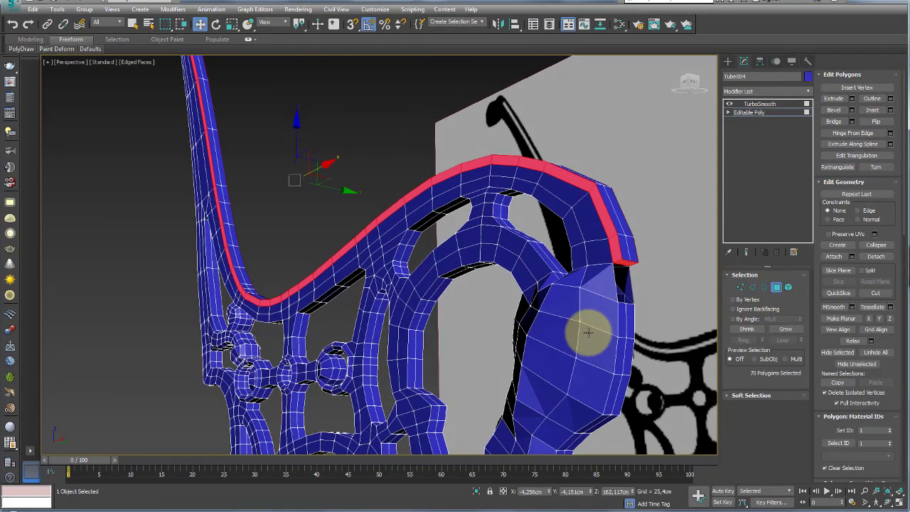
pyautogui.keyDown('alt'); pyautogui.moveTo(590, 325); pyautogui.dragTo(561, 219, button='middle'); pyautogui.keyUp('alt')
pyautogui.keyDown('alt'); pyautogui.click(559, 204); pyautogui.keyUp('alt')
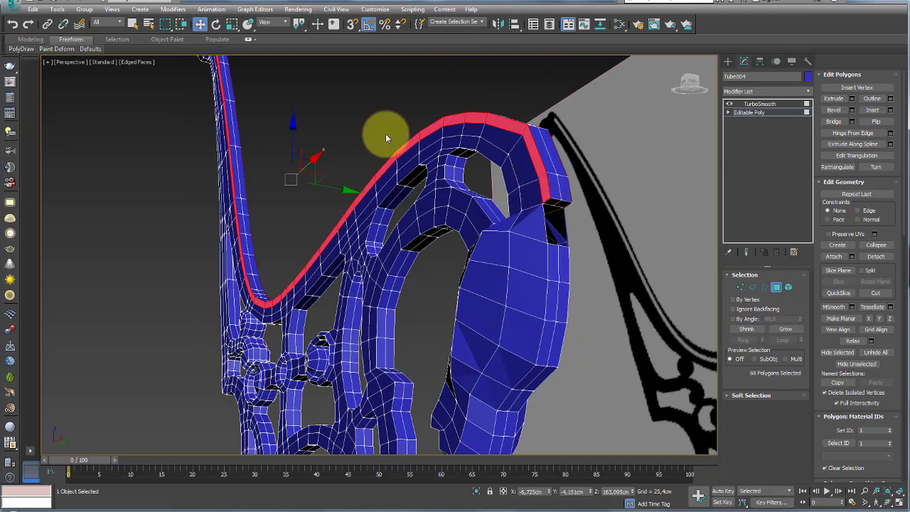
pyautogui.scroll(-10, 384, 133)
pyautogui.scroll(5, 316, 189)
pyautogui.scroll(5, 315, 188)
pyautogui.keyDown('alt'); pyautogui.moveTo(316, 188); pyautogui.dragTo(337, 189, button='middle'); pyautogui.keyUp('alt')
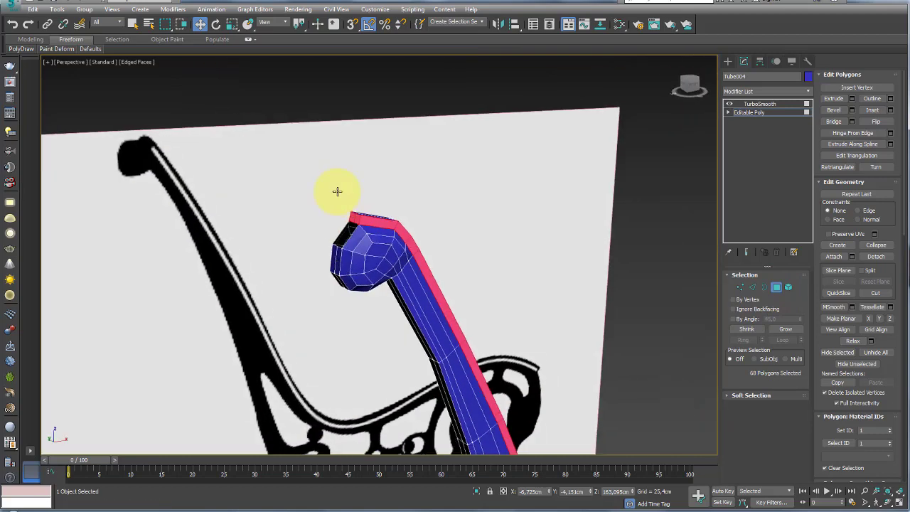
pyautogui.scroll(3, 360, 222)
pyautogui.keyDown('alt'); pyautogui.moveTo(570, 274); pyautogui.dragTo(544, 275, button='middle'); pyautogui.keyUp('alt')
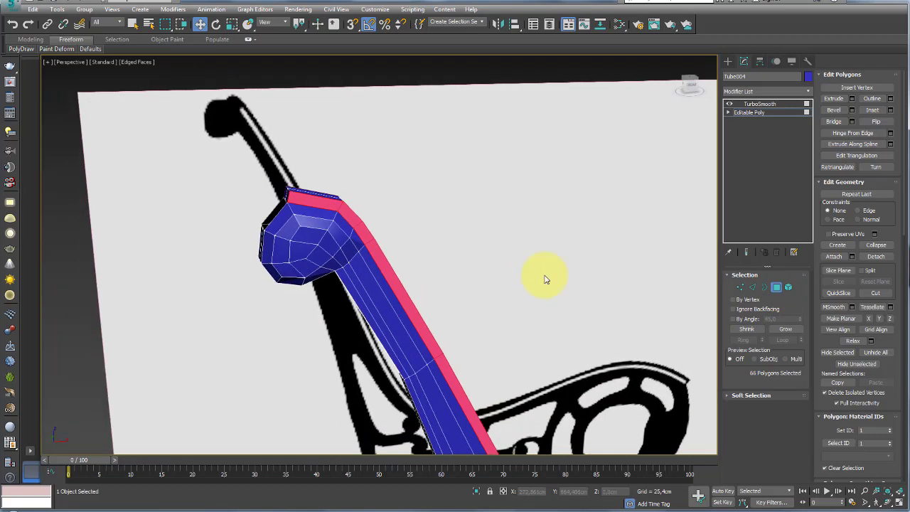
# Extrude the selected face strip outward by about 5.187 cm.
pyautogui.click(852, 98)
pyautogui.keyDown('alt'); pyautogui.moveTo(432, 200); pyautogui.dragTo(416, 253, button='middle'); pyautogui.keyUp('alt')
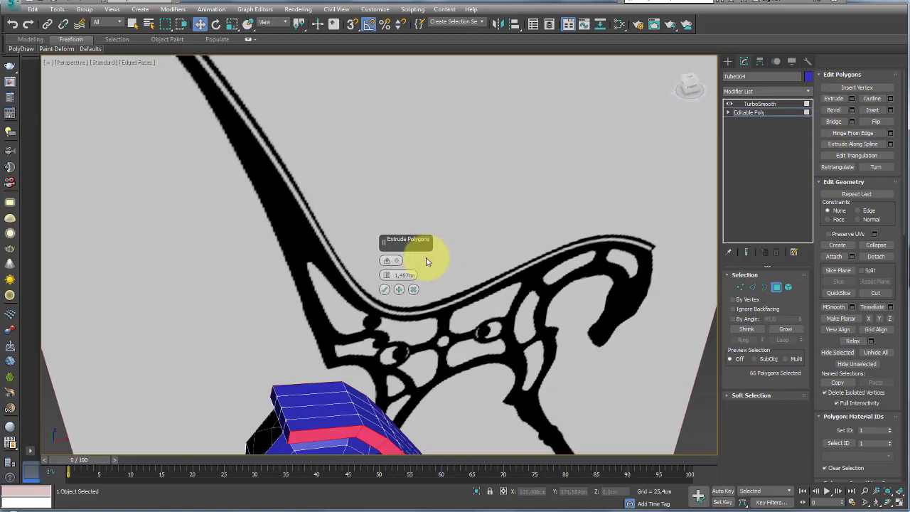
pyautogui.moveTo(386, 274); pyautogui.dragTo(355, 292)
pyautogui.moveTo(356, 292)
pyautogui.keyDown('alt'); pyautogui.mouseDown(button='middle')
pyautogui.moveTo(331, 285)
pyautogui.moveTo(270, 315)
pyautogui.moveTo(348, 270)
pyautogui.moveTo(537, 247)
pyautogui.mouseUp(button='middle'); pyautogui.keyUp('alt')
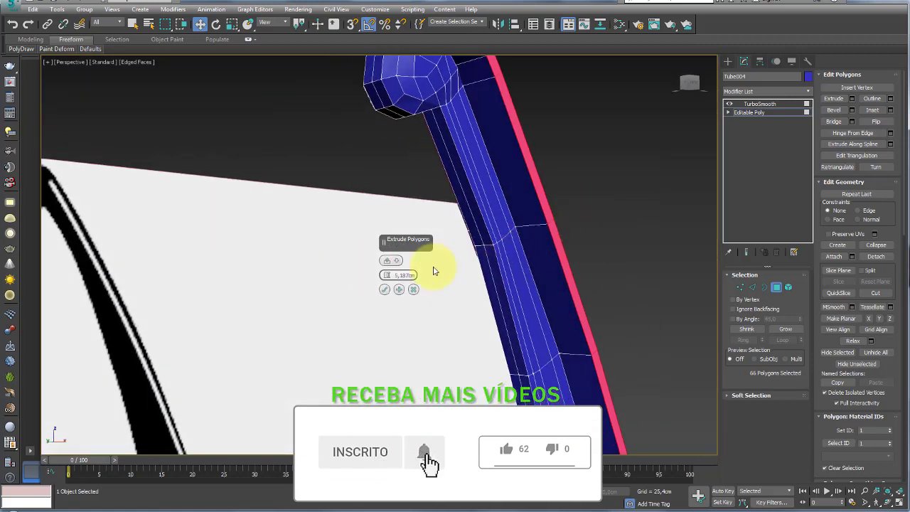
pyautogui.click(384, 293)
# Select the six-edge open border at the end of the extruded strip.
pyautogui.moveTo(461, 239)
pyautogui.keyDown('alt'); pyautogui.mouseDown(button='middle')
pyautogui.moveTo(524, 315)
pyautogui.moveTo(751, 300)
pyautogui.moveTo(763, 287)
pyautogui.mouseUp(button='middle'); pyautogui.keyUp('alt')
pyautogui.click(763, 287)
pyautogui.click(452, 204)
pyautogui.moveTo(451, 204)
pyautogui.keyDown('alt'); pyautogui.mouseDown(button='middle')
pyautogui.moveTo(524, 251)
pyautogui.moveTo(318, 220)
pyautogui.mouseUp(button='middle'); pyautogui.keyUp('alt')
pyautogui.scroll(3, 317, 221)
pyautogui.scroll(3, 325, 138)
# Bridge the first opening between its top edges and the opposite edge.
pyautogui.scroll(5, 351, 148)
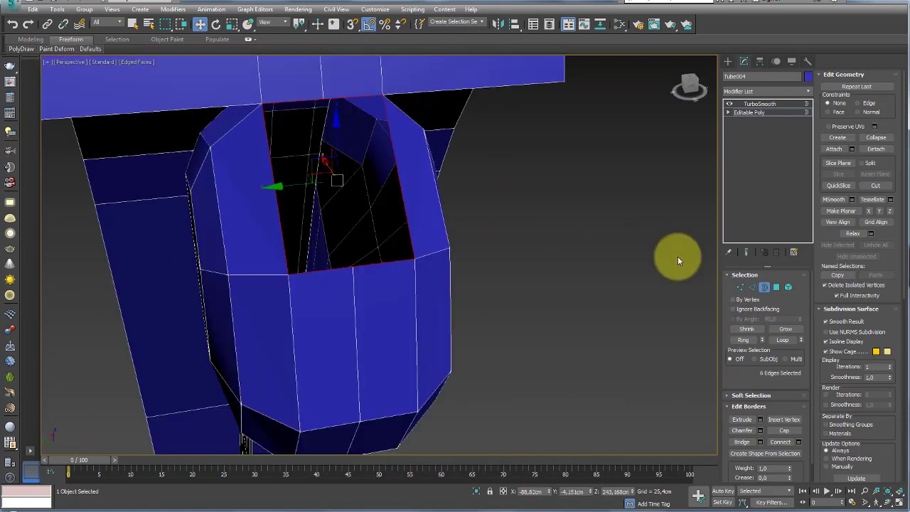
pyautogui.click(752, 287)
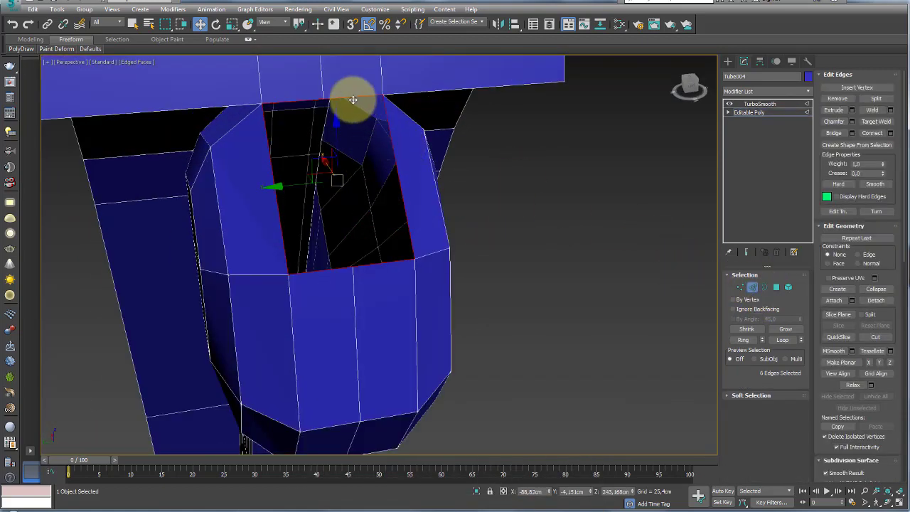
pyautogui.click(301, 100)
pyautogui.keyDown('ctrl'); pyautogui.click(360, 263); pyautogui.keyUp('ctrl')
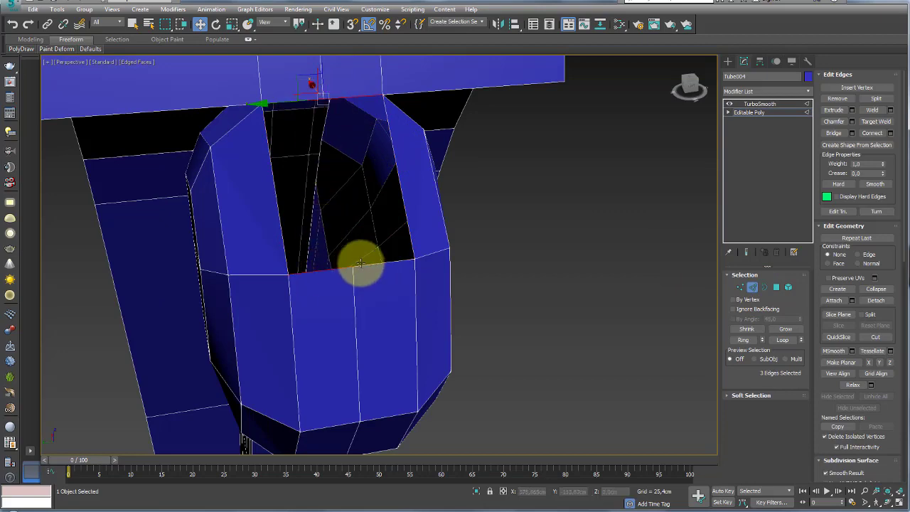
pyautogui.click(833, 133)
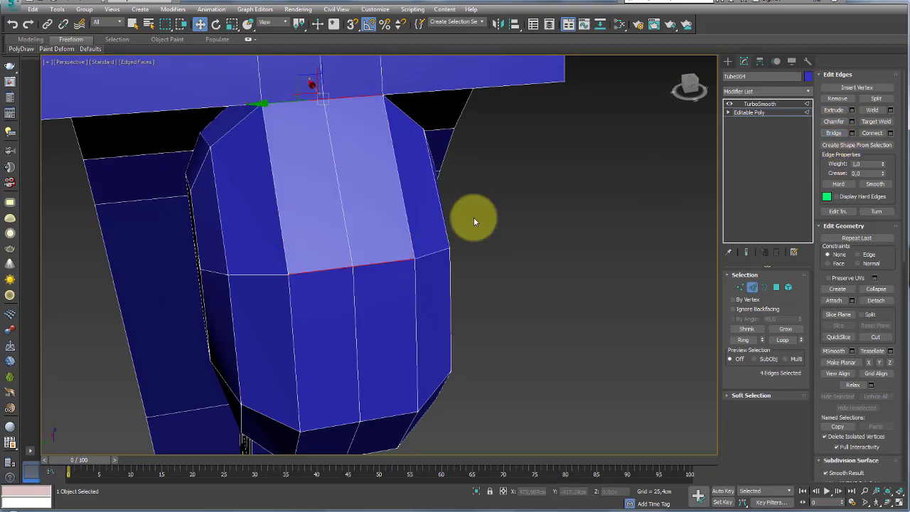
pyautogui.scroll(-5, 473, 217)
pyautogui.scroll(-5, 266, 312)
pyautogui.scroll(-5, 71, 418)
# Bridge the remaining gap at the top of the leg.
pyautogui.hotkey('ctrl', 'a')
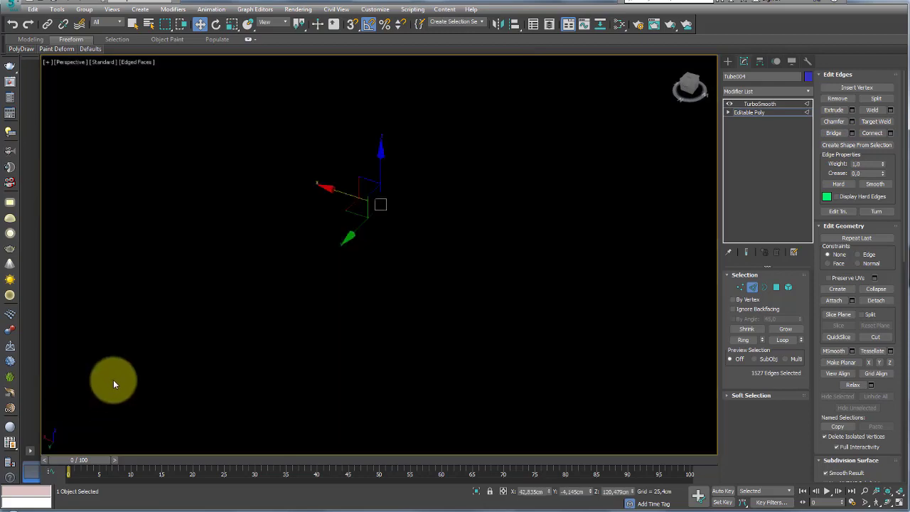
pyautogui.moveTo(229, 380)
pyautogui.keyDown('alt'); pyautogui.mouseDown(button='middle')
pyautogui.moveTo(382, 244)
pyautogui.moveTo(429, 151)
pyautogui.mouseUp(button='middle'); pyautogui.keyUp('alt')
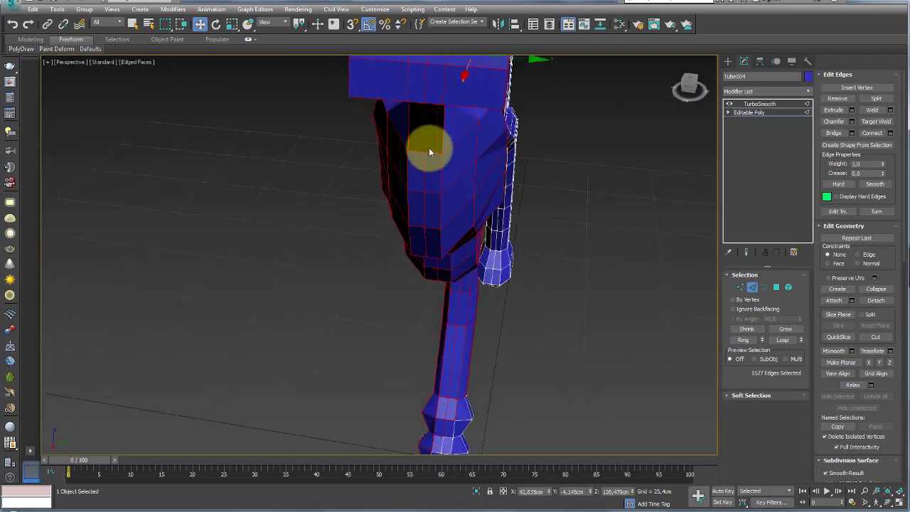
pyautogui.click(430, 151)
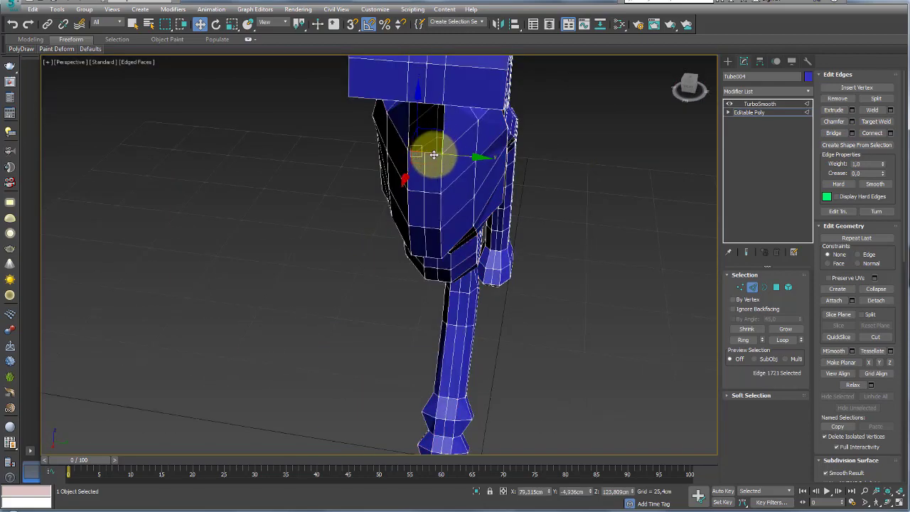
pyautogui.keyDown('alt'); pyautogui.moveTo(434, 155); pyautogui.dragTo(436, 108, button='middle'); pyautogui.keyUp('alt')
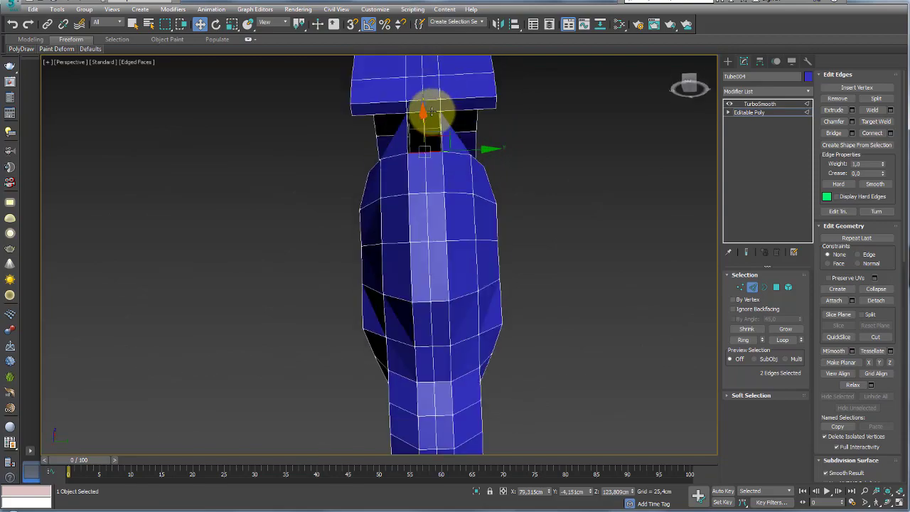
pyautogui.click(833, 133)
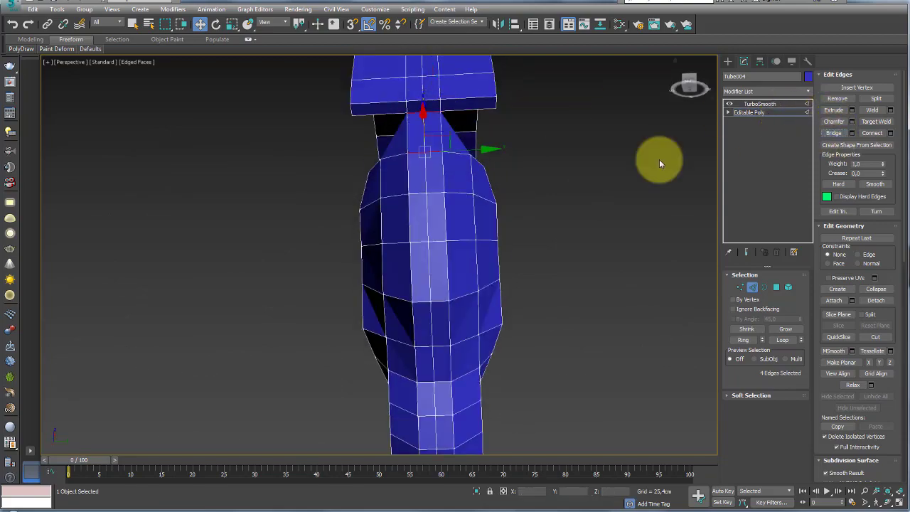
pyautogui.moveTo(497, 195)
pyautogui.keyDown('alt'); pyautogui.mouseDown(button='middle')
pyautogui.moveTo(443, 211)
pyautogui.moveTo(376, 252)
pyautogui.moveTo(459, 246)
pyautogui.moveTo(468, 269)
pyautogui.mouseUp(button='middle'); pyautogui.keyUp('alt')
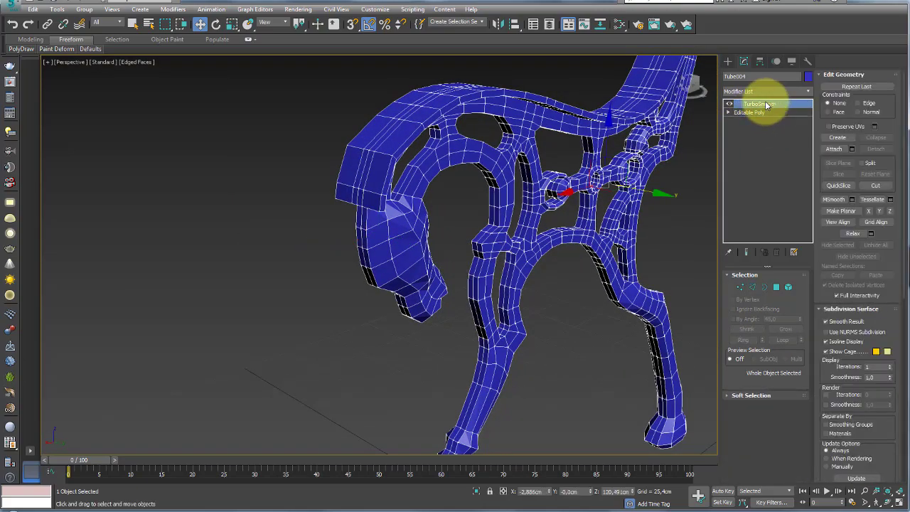
# Show the TurboSmooth result on the bench side frame and reselect it.
pyautogui.click(758, 104)
pyautogui.moveTo(562, 223)
pyautogui.keyDown('alt'); pyautogui.mouseDown(button='middle')
pyautogui.moveTo(544, 245)
pyautogui.moveTo(577, 268)
pyautogui.mouseUp(button='middle'); pyautogui.keyUp('alt')
pyautogui.click(562, 258)
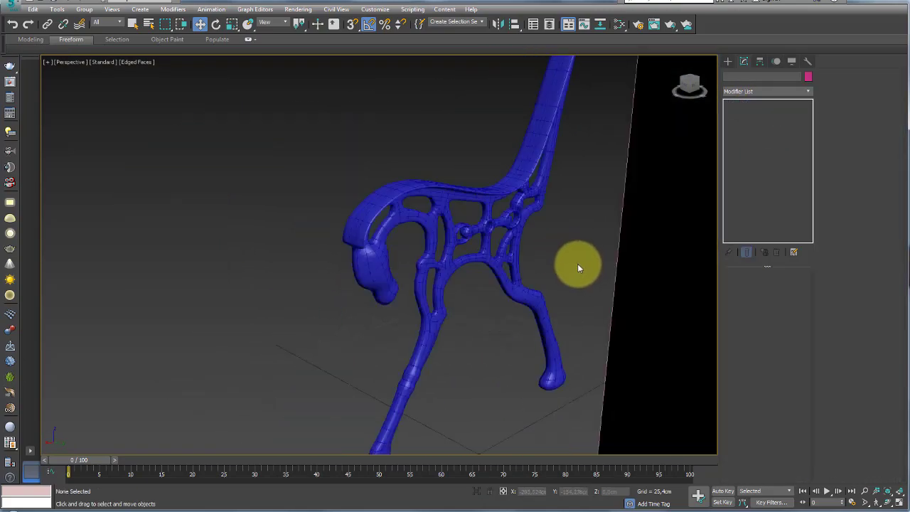
pyautogui.moveTo(415, 220)
pyautogui.keyDown('alt'); pyautogui.mouseDown(button='middle')
pyautogui.moveTo(349, 203)
pyautogui.moveTo(526, 205)
pyautogui.moveTo(244, 263)
pyautogui.moveTo(700, 199)
pyautogui.mouseUp(button='middle'); pyautogui.keyUp('alt')
pyautogui.click(386, 213)
pyautogui.scroll(3, 382, 211)
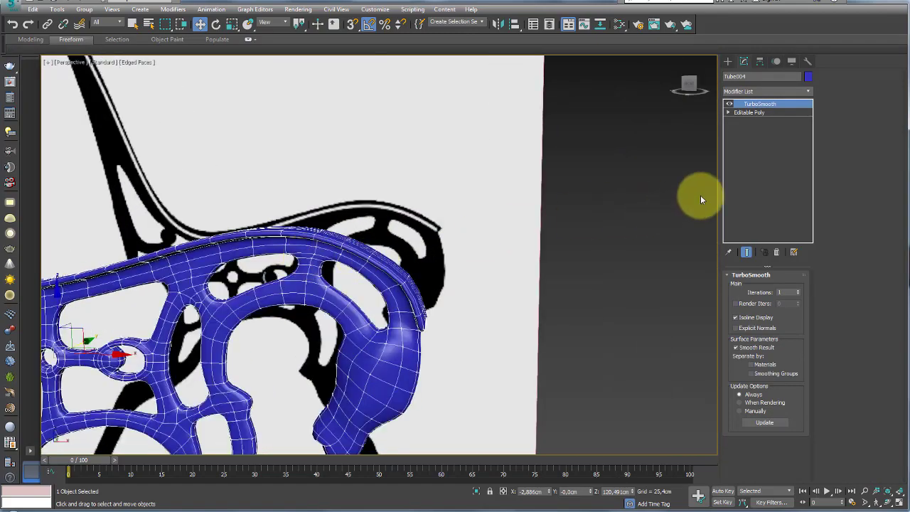
# In Front view, select the vertices along the arm's curve and move them up-left toward the reference.
pyautogui.click(752, 112)
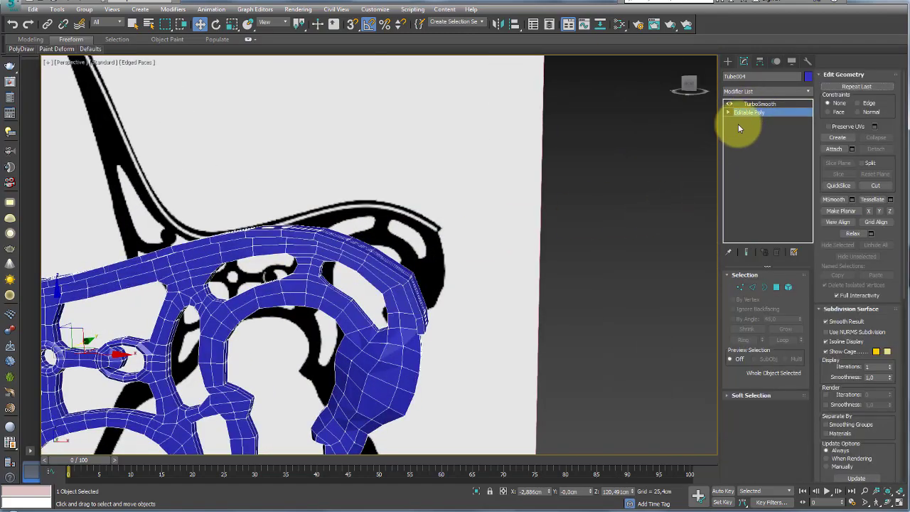
pyautogui.click(740, 286)
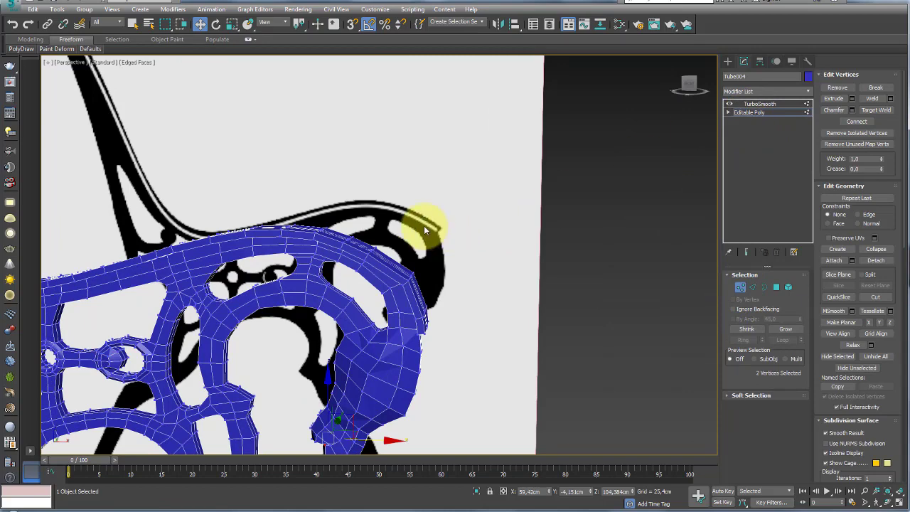
pyautogui.press('f')
pyautogui.scroll(2, 432, 213)
pyautogui.scroll(5, 528, 193)
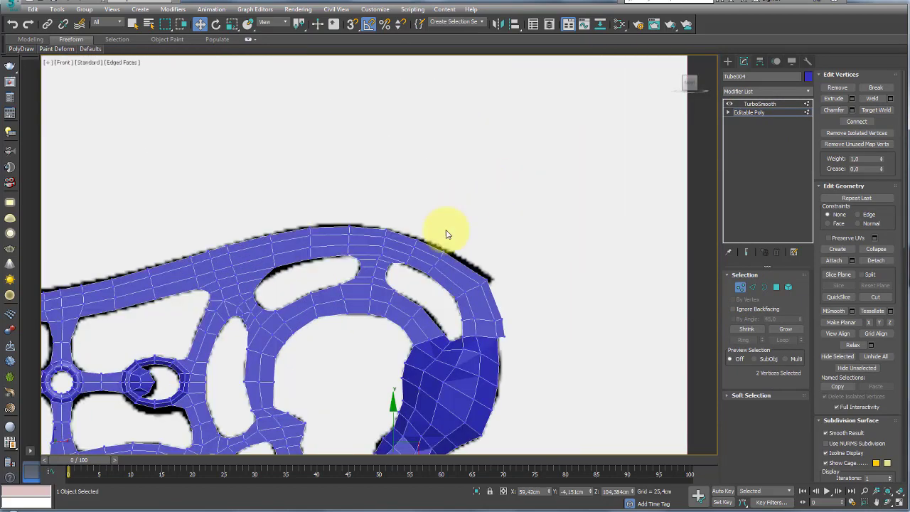
pyautogui.scroll(2, 447, 229)
pyautogui.moveTo(424, 289); pyautogui.dragTo(461, 258)
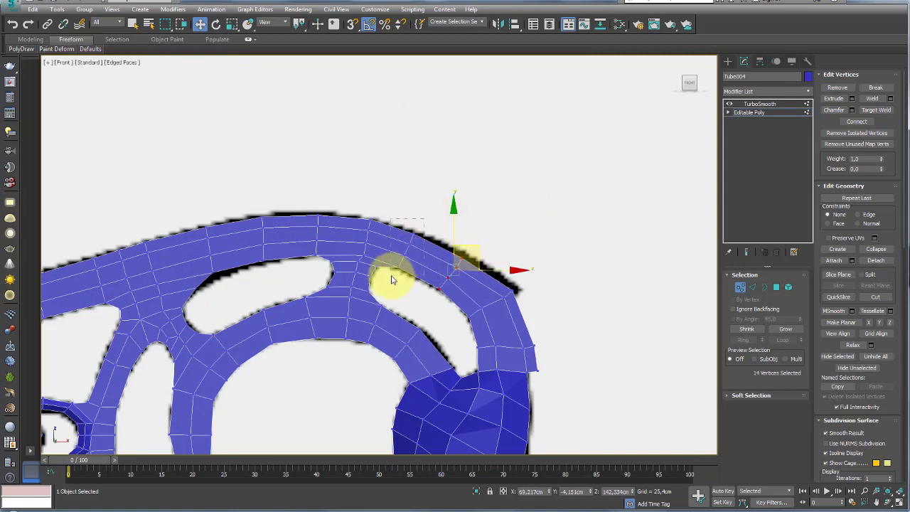
pyautogui.moveTo(465, 256); pyautogui.dragTo(431, 228)
# Shift the selected arm vertices right so they follow the reference curve.
pyautogui.scroll(-3, 223, 260)
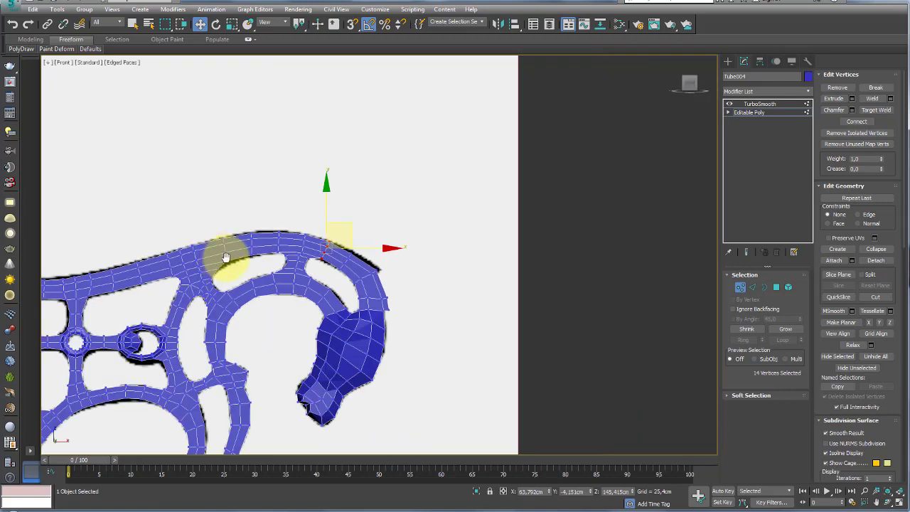
pyautogui.scroll(-2, 481, 240)
pyautogui.scroll(4, 482, 240)
pyautogui.moveTo(481, 239)
pyautogui.mouseDown(button='middle')
pyautogui.moveTo(218, 301)
pyautogui.moveTo(309, 292)
pyautogui.mouseUp(button='middle')
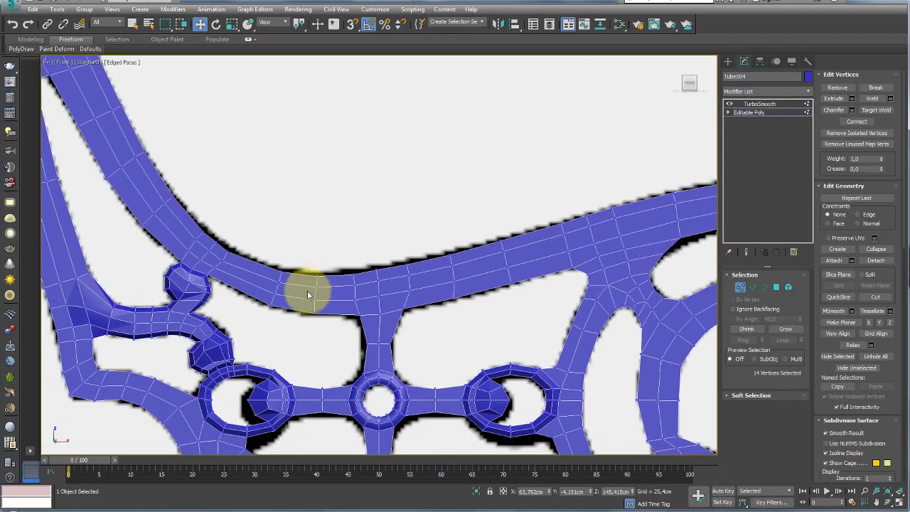
pyautogui.scroll(2, 309, 292)
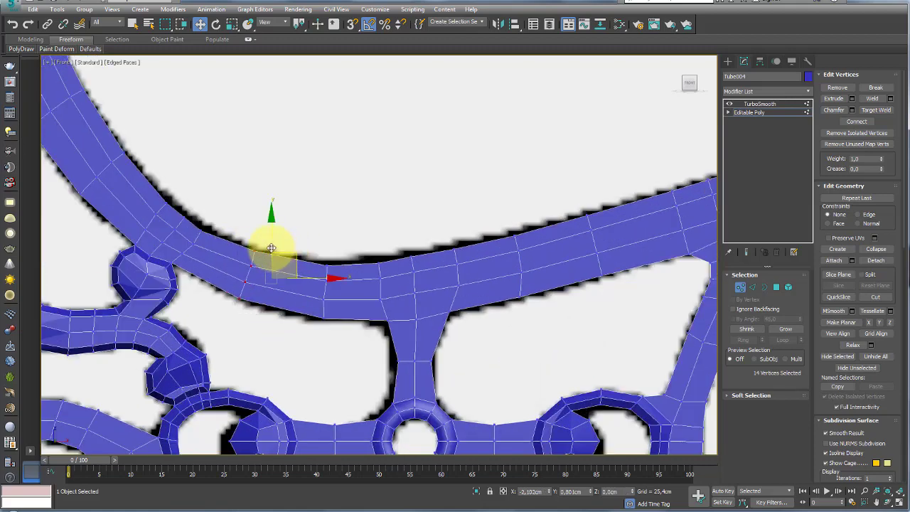
pyautogui.moveTo(273, 250); pyautogui.dragTo(352, 262)
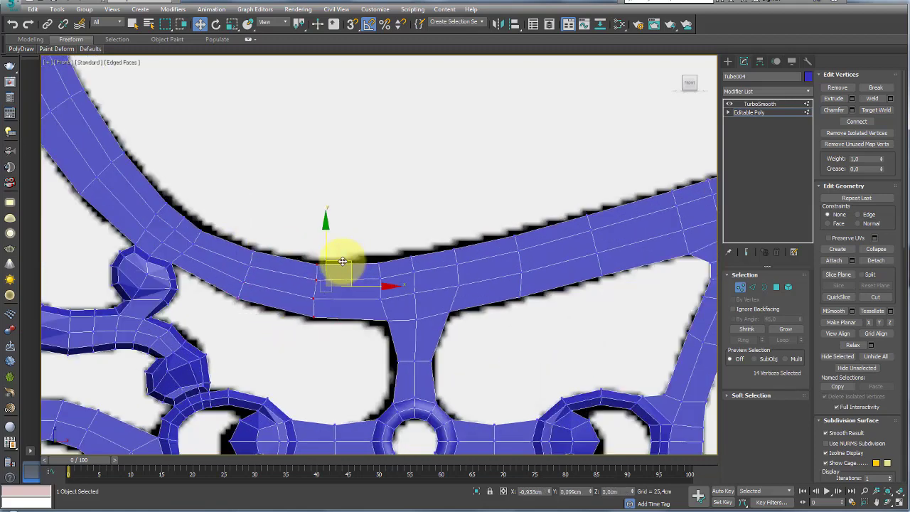
pyautogui.scroll(-3, 342, 261)
pyautogui.scroll(1, 285, 284)
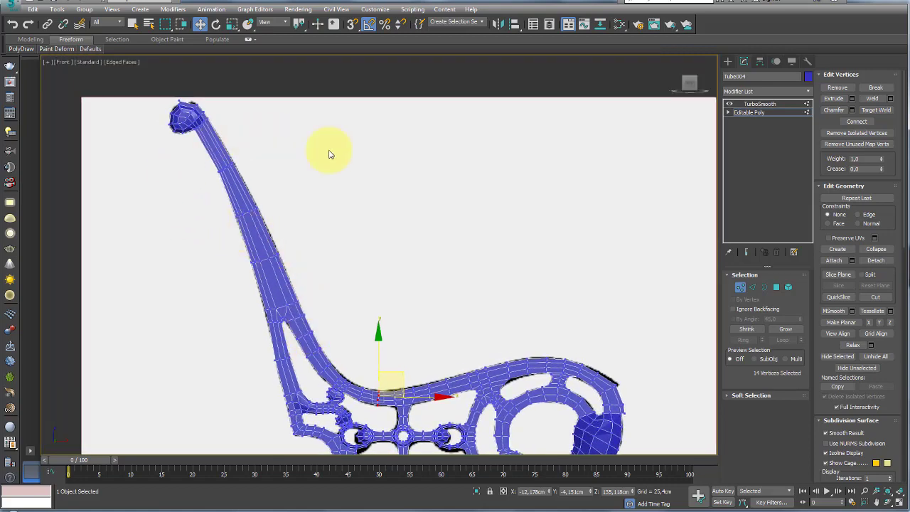
# Return to the TurboSmooth level and orbit the smoothed arm in Perspective view.
pyautogui.click(758, 103)
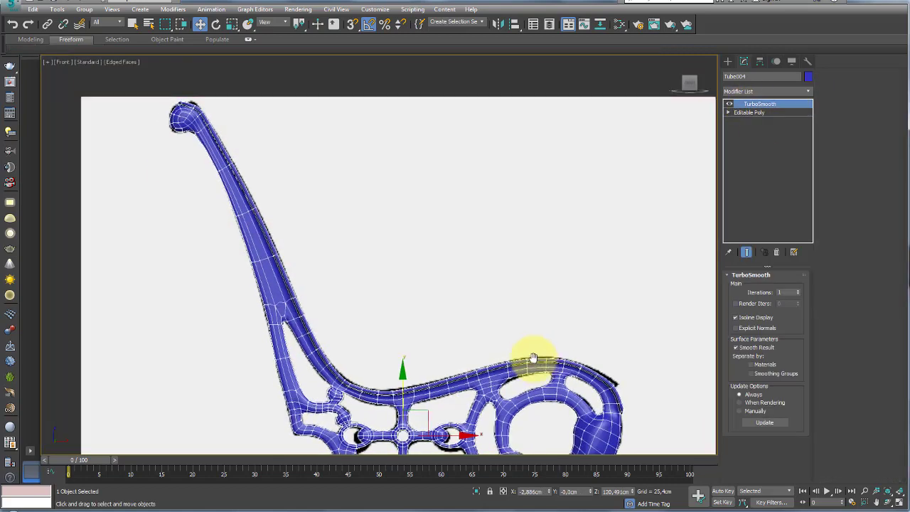
pyautogui.scroll(2, 499, 275)
pyautogui.scroll(1, 602, 319)
pyautogui.scroll(2, 630, 335)
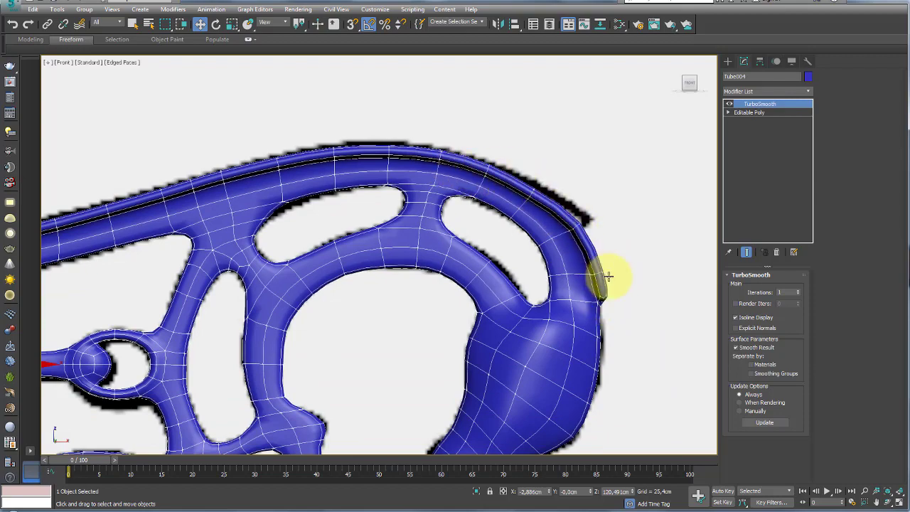
pyautogui.press('p')
pyautogui.moveTo(617, 284)
pyautogui.keyDown('alt'); pyautogui.mouseDown(button='middle')
pyautogui.moveTo(406, 301)
pyautogui.moveTo(305, 325)
pyautogui.moveTo(380, 299)
pyautogui.mouseUp(button='middle'); pyautogui.keyUp('alt')
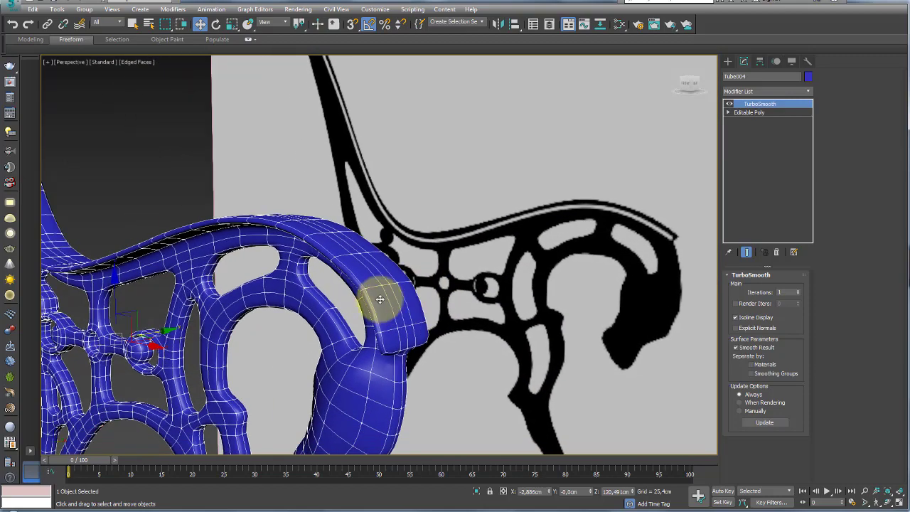
# Set TurboSmooth to 2 iterations and select the edge ring across the seat-rail end.
pyautogui.click(797, 290)
pyautogui.click(746, 114)
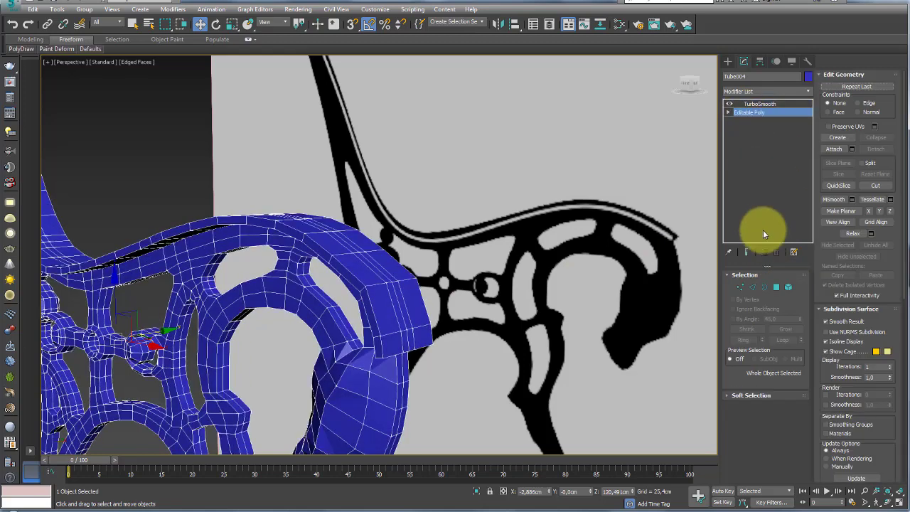
pyautogui.click(754, 286)
pyautogui.click(400, 360)
pyautogui.moveTo(392, 354)
pyautogui.keyDown('alt'); pyautogui.mouseDown(button='middle')
pyautogui.moveTo(386, 349)
pyautogui.moveTo(451, 349)
pyautogui.mouseUp(button='middle'); pyautogui.keyUp('alt')
pyautogui.click(450, 354)
pyautogui.click(740, 340)
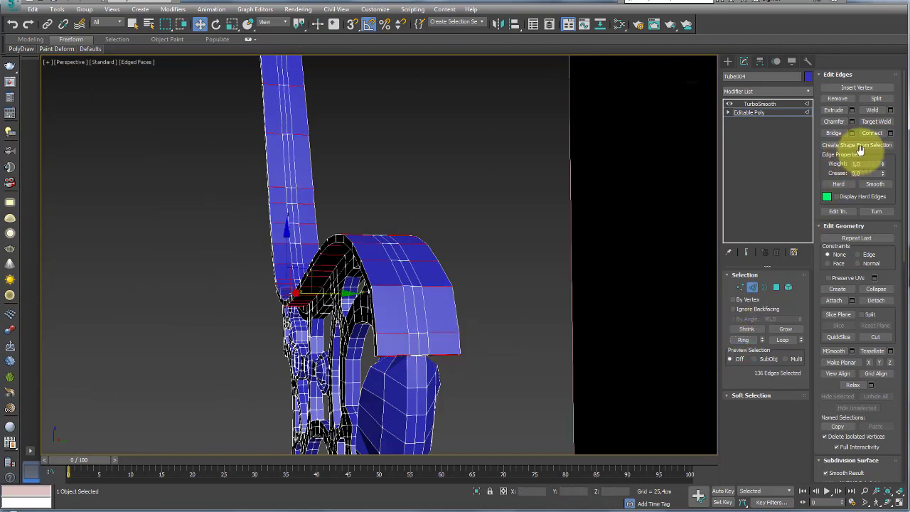
# Connect the ring with 2 edge loops pinched close together.
pyautogui.click(890, 133)
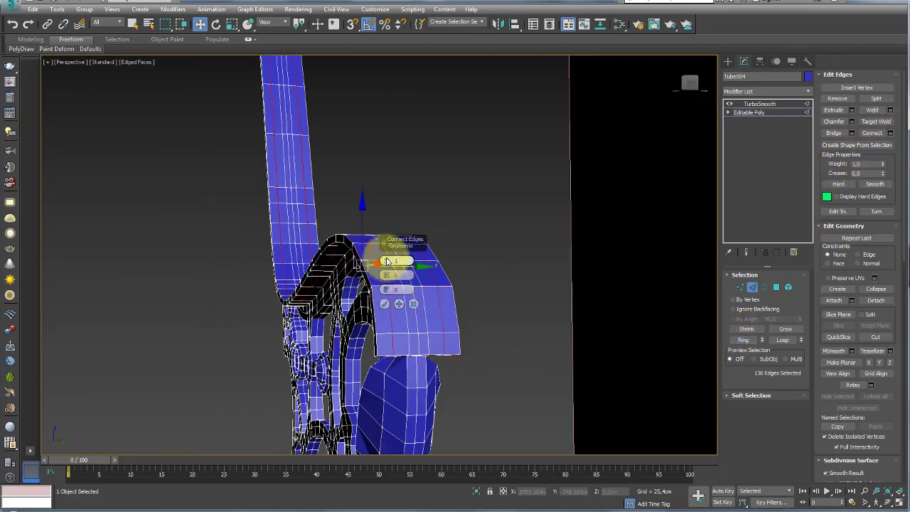
pyautogui.moveTo(387, 262); pyautogui.dragTo(396, 132)
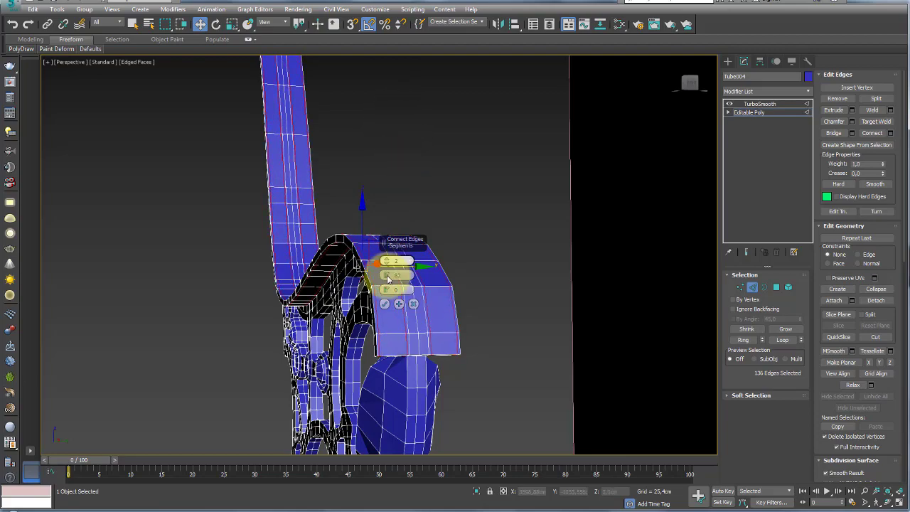
pyautogui.click(384, 304)
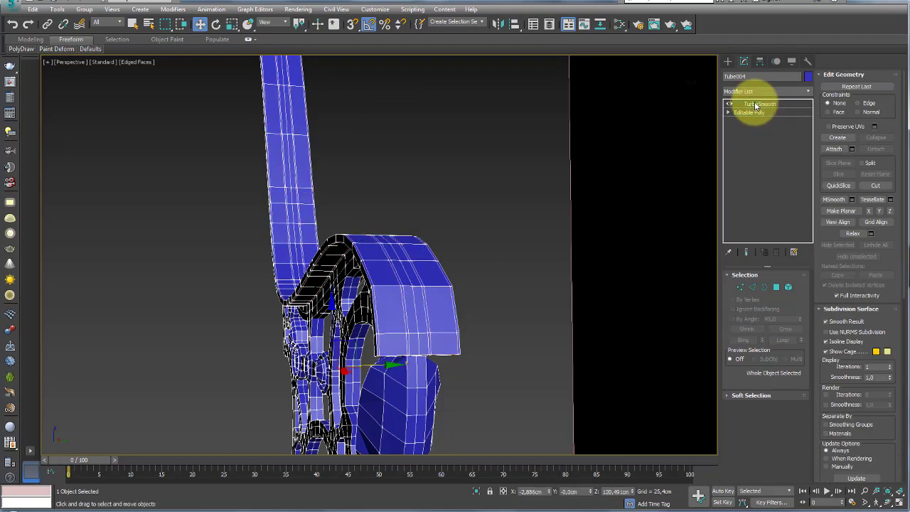
# Show the smoothed frame, zoom the whole bench in Front view, and switch to Photoshop's base-ref.psd.
pyautogui.click(753, 104)
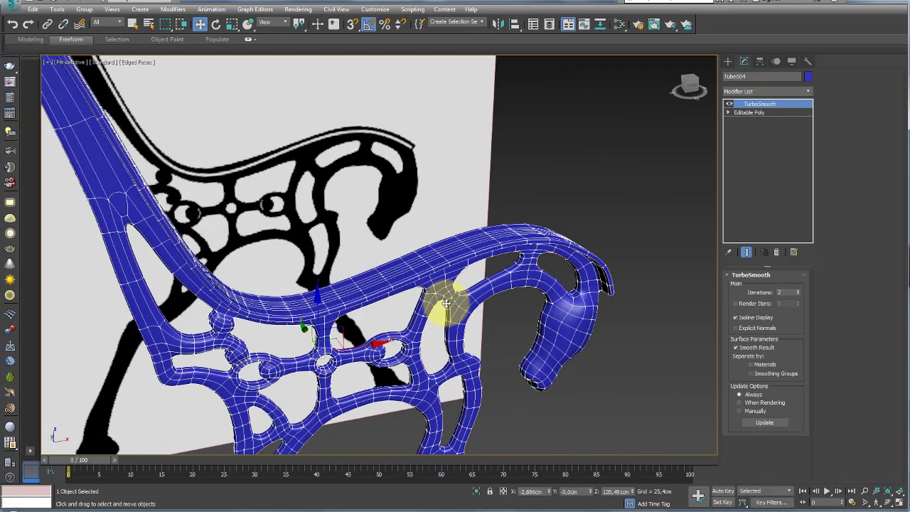
pyautogui.moveTo(445, 304)
pyautogui.keyDown('alt'); pyautogui.mouseDown(button='middle')
pyautogui.moveTo(432, 309)
pyautogui.moveTo(462, 339)
pyautogui.moveTo(467, 315)
pyautogui.moveTo(514, 327)
pyautogui.mouseUp(button='middle'); pyautogui.keyUp('alt')
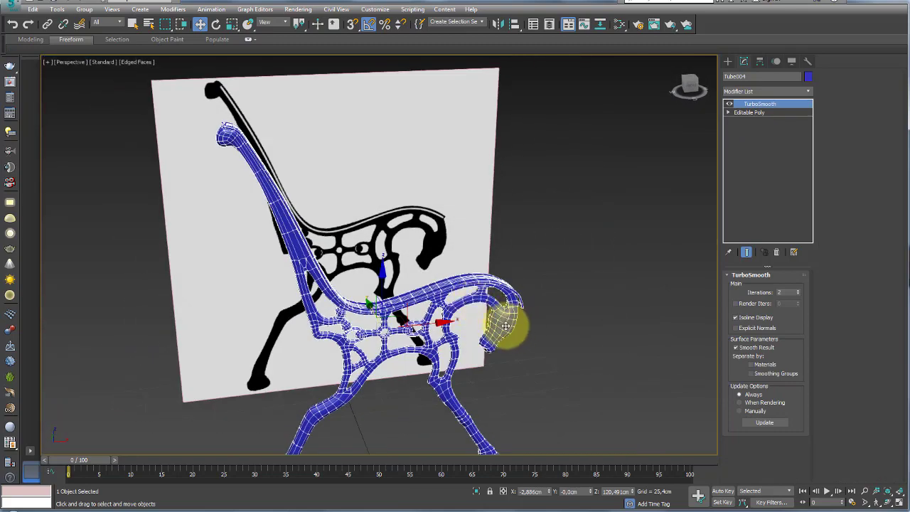
pyautogui.press('f')
pyautogui.press('z')
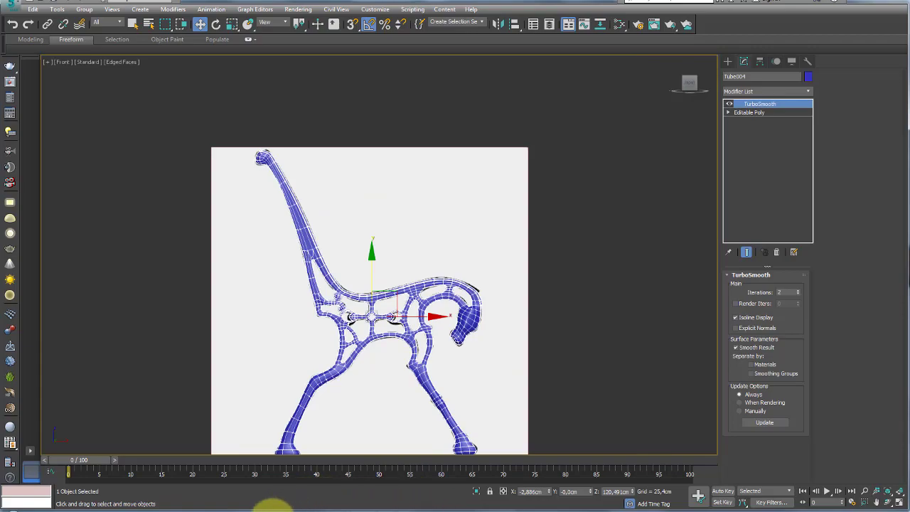
pyautogui.click(328, 495)
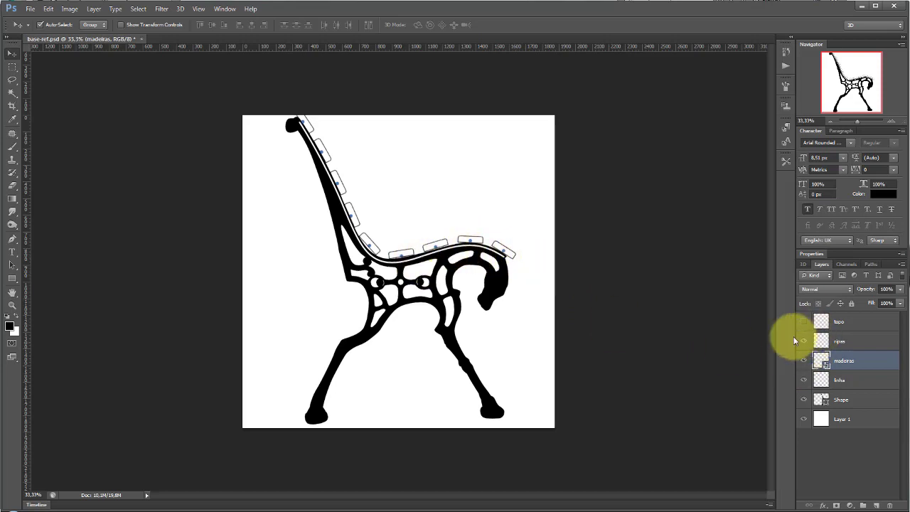
# Save the reference as JPEG over pe_de_banco_de_jardim_modelo_cavalo_em_ferro_pintado_preto.jpg at quality 8.
pyautogui.hotkey('ctrl', 'shift', 's')
pyautogui.click(455, 289)
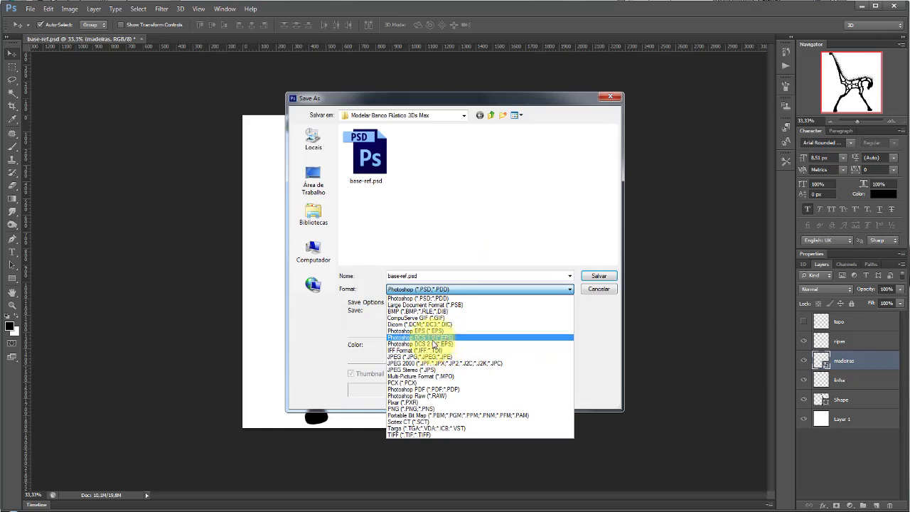
pyautogui.click(426, 356)
pyautogui.click(480, 186)
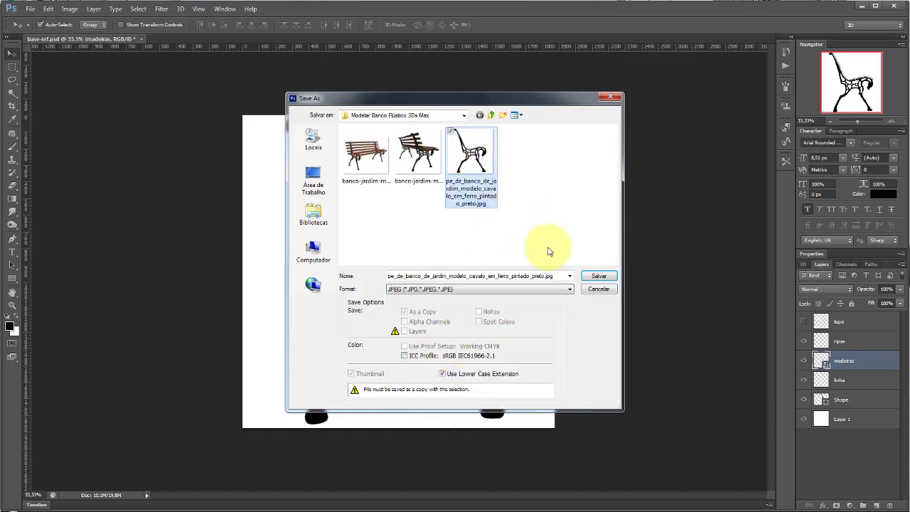
pyautogui.click(598, 276)
pyautogui.click(482, 202)
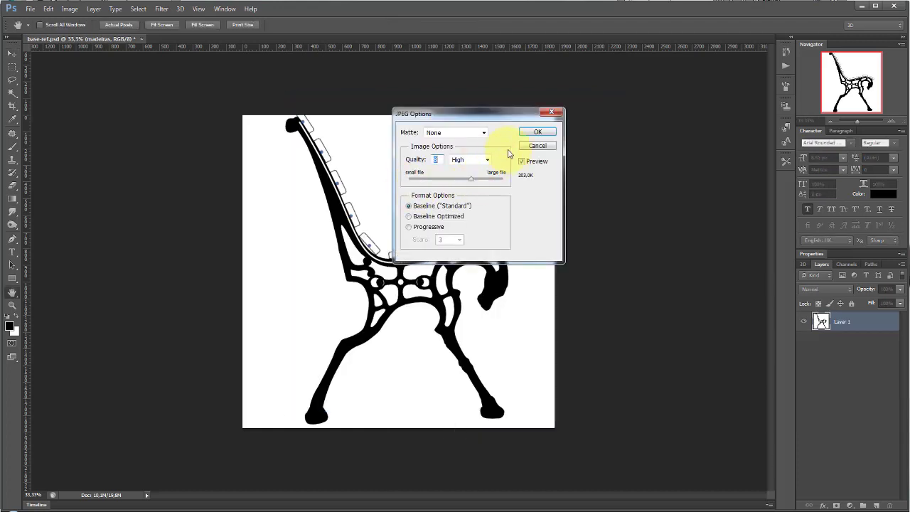
pyautogui.click(538, 133)
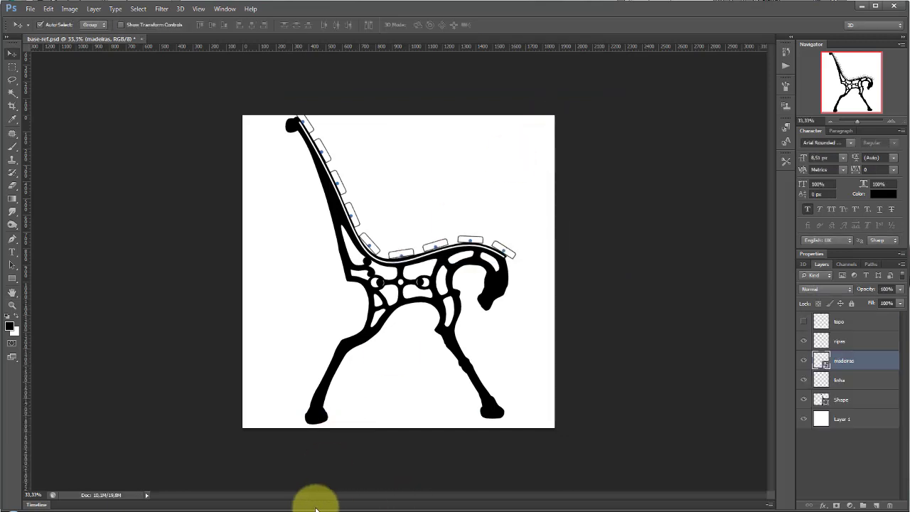
# Open the saved bench JPEG in Windows Photo Viewer to check the slat outlines, then close it.
pyautogui.click(32, 506)
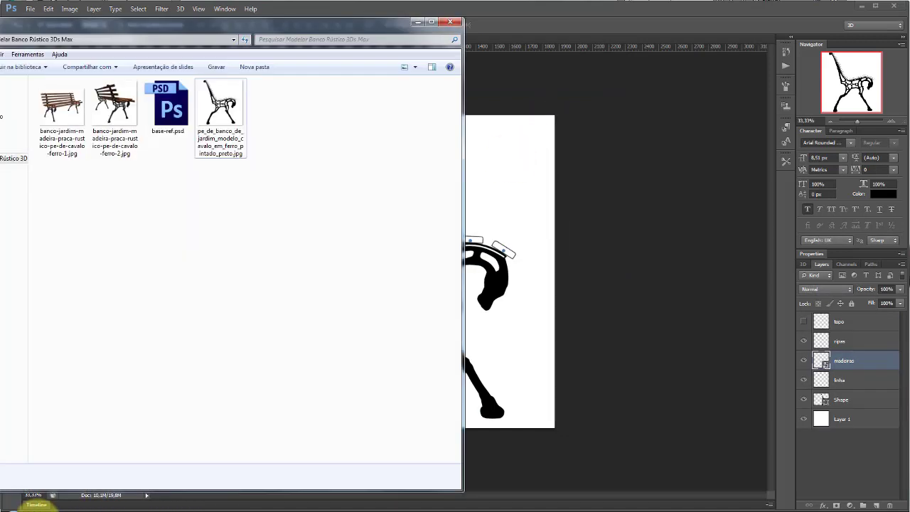
pyautogui.doubleClick(219, 114)
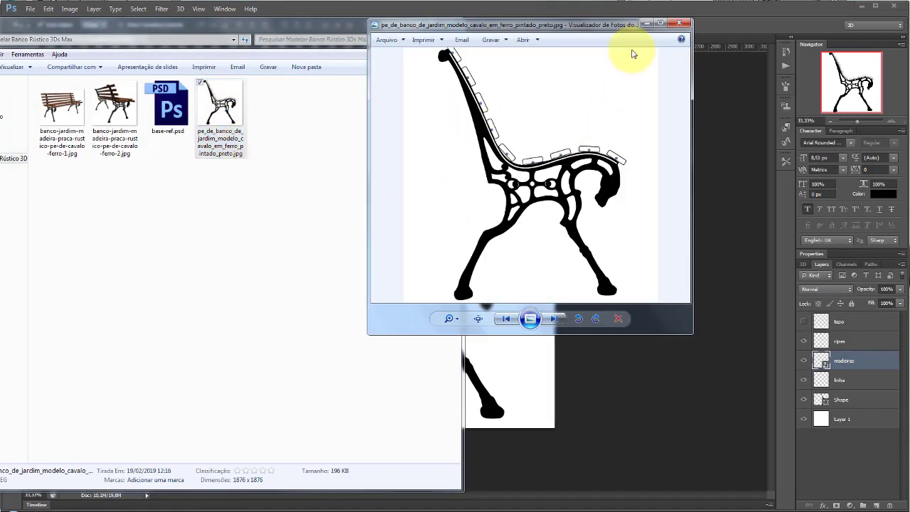
pyautogui.click(679, 23)
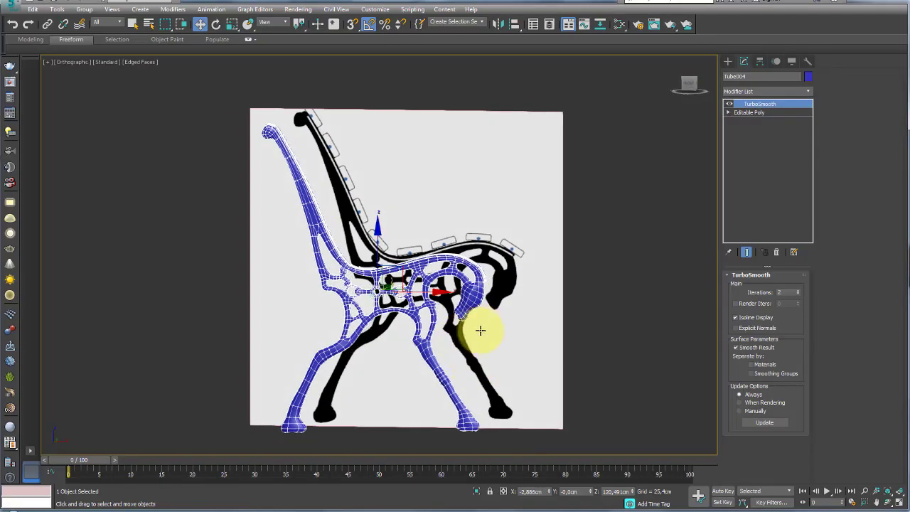
# Draw a box in the Front view above the front seat slat outline.
pyautogui.moveTo(480, 330)
pyautogui.keyDown('alt'); pyautogui.mouseDown(button='middle')
pyautogui.moveTo(450, 345)
pyautogui.moveTo(505, 331)
pyautogui.mouseUp(button='middle'); pyautogui.keyUp('alt')
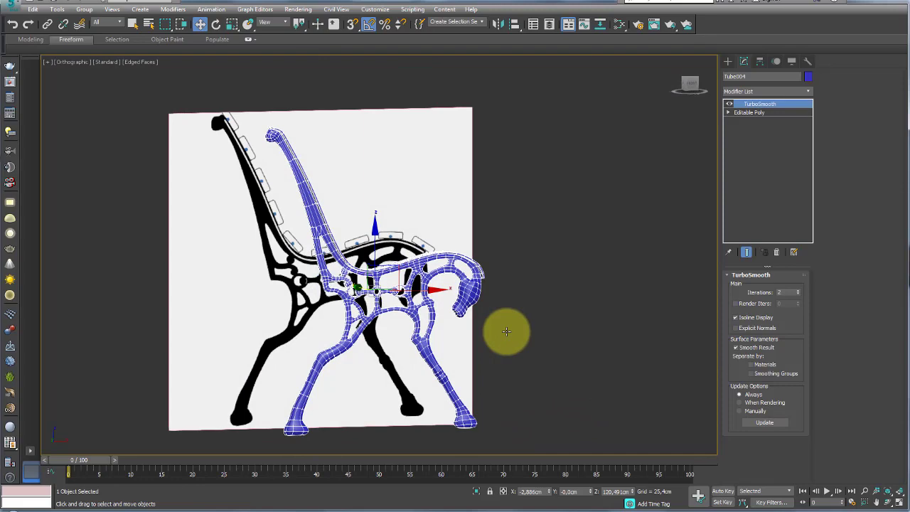
pyautogui.press('f')
pyautogui.scroll(3, 443, 264)
pyautogui.scroll(3, 457, 243)
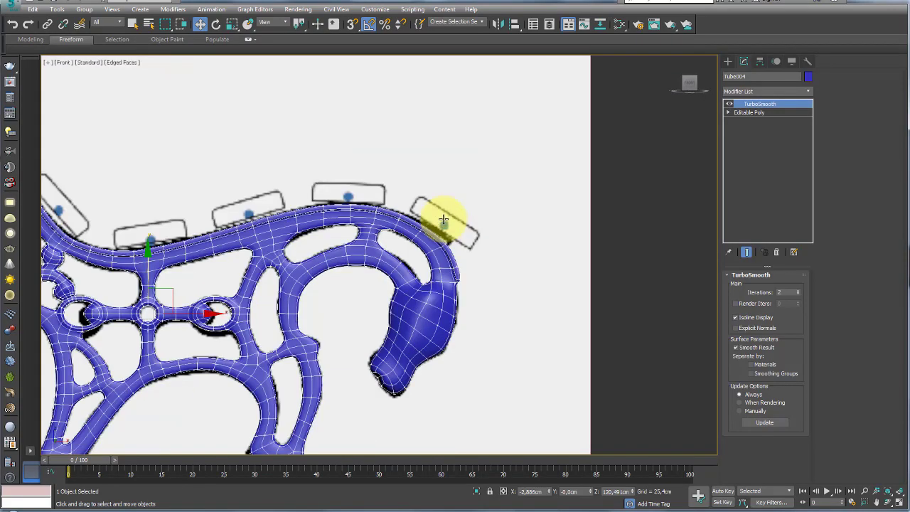
pyautogui.scroll(3, 443, 223)
pyautogui.click(727, 61)
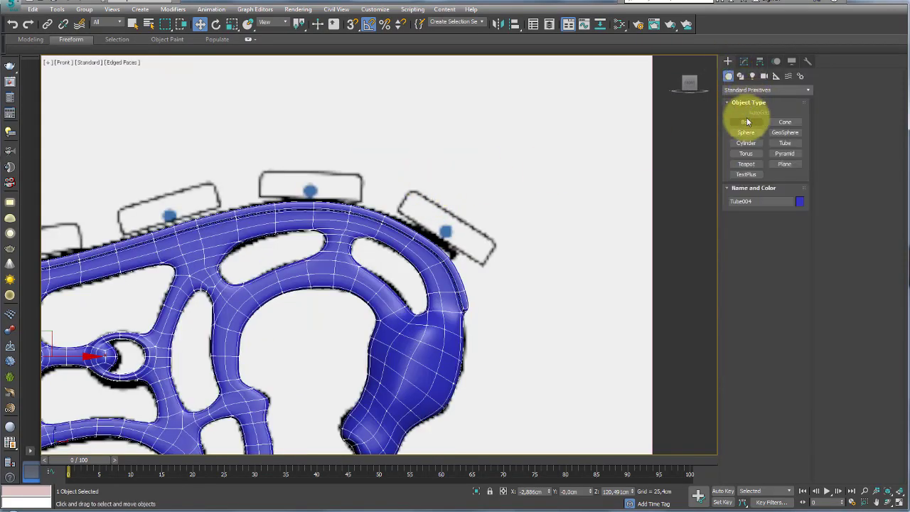
pyautogui.click(746, 122)
pyautogui.moveTo(407, 191); pyautogui.dragTo(535, 225)
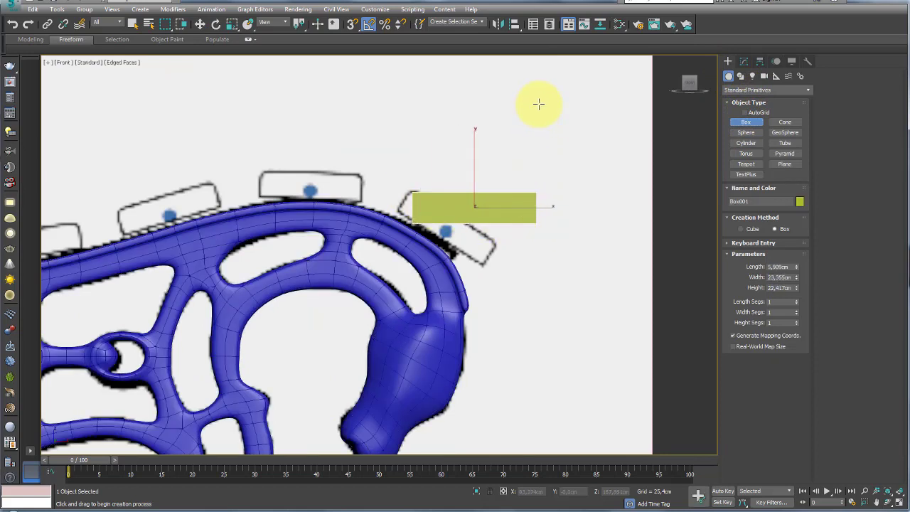
# Rotate the box 30°, move it onto the slat outline, and make it see-through with Alt+X.
pyautogui.press('w')
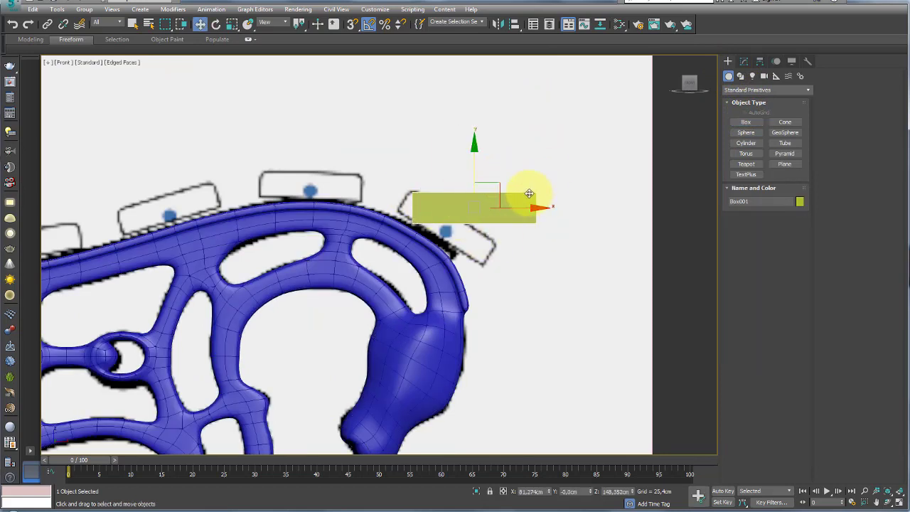
pyautogui.press('e')
pyautogui.moveTo(508, 161)
pyautogui.mouseDown()
pyautogui.moveTo(487, 209)
pyautogui.moveTo(403, 205)
pyautogui.mouseUp()
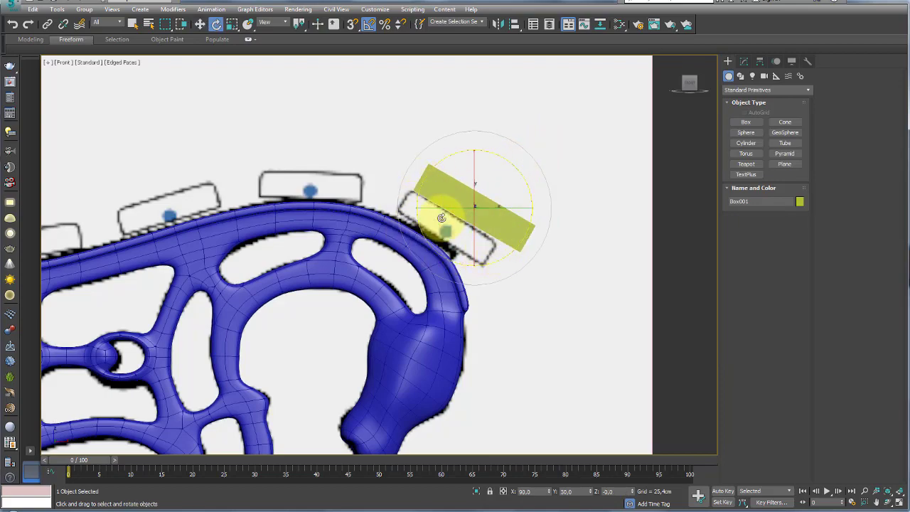
pyautogui.keyDown('alt'); pyautogui.moveTo(479, 253); pyautogui.dragTo(543, 254, button='middle'); pyautogui.keyUp('alt')
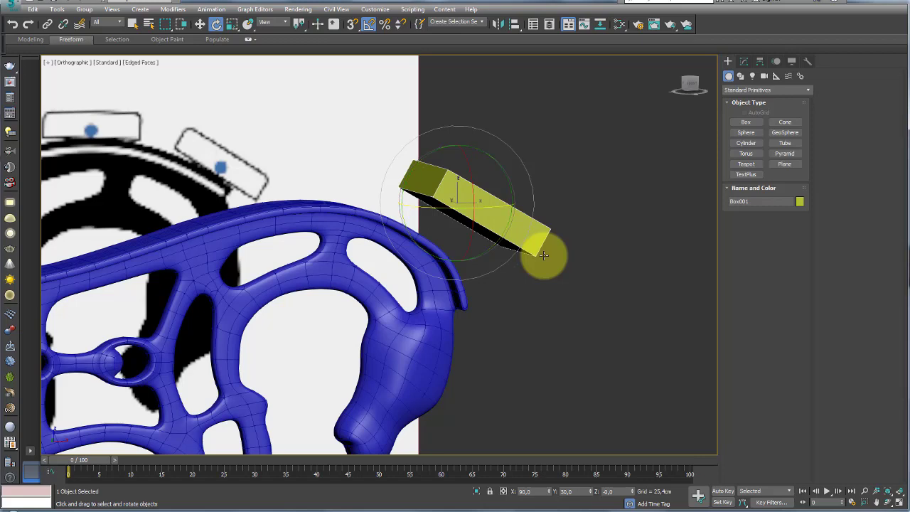
pyautogui.press('f')
pyautogui.press('w')
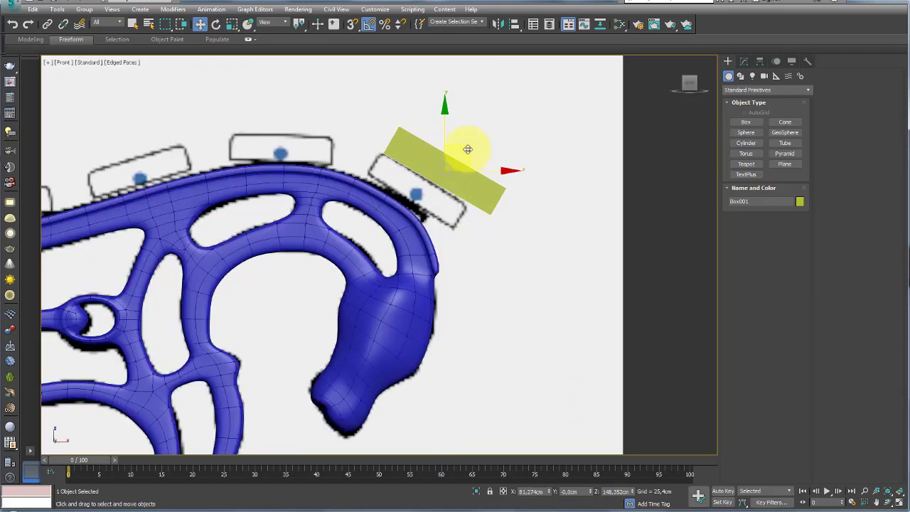
pyautogui.moveTo(468, 149); pyautogui.dragTo(438, 165)
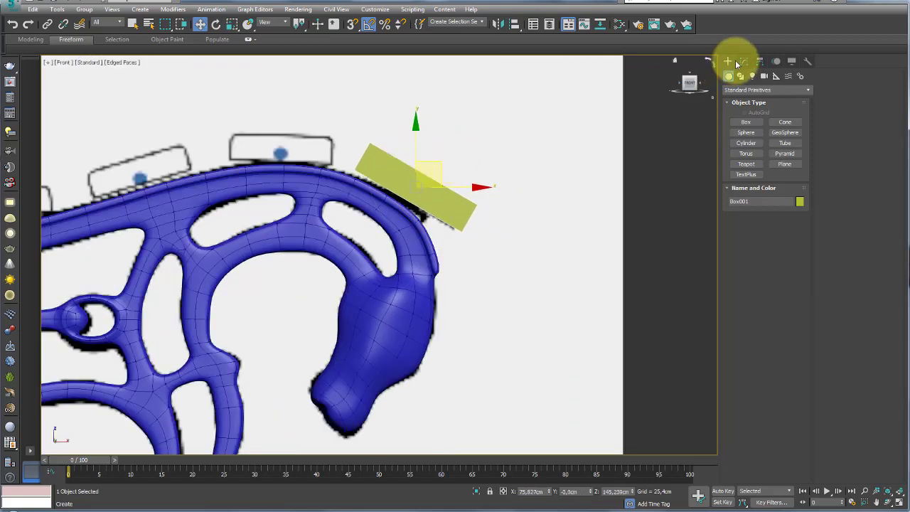
pyautogui.hotkey('alt', 'x')
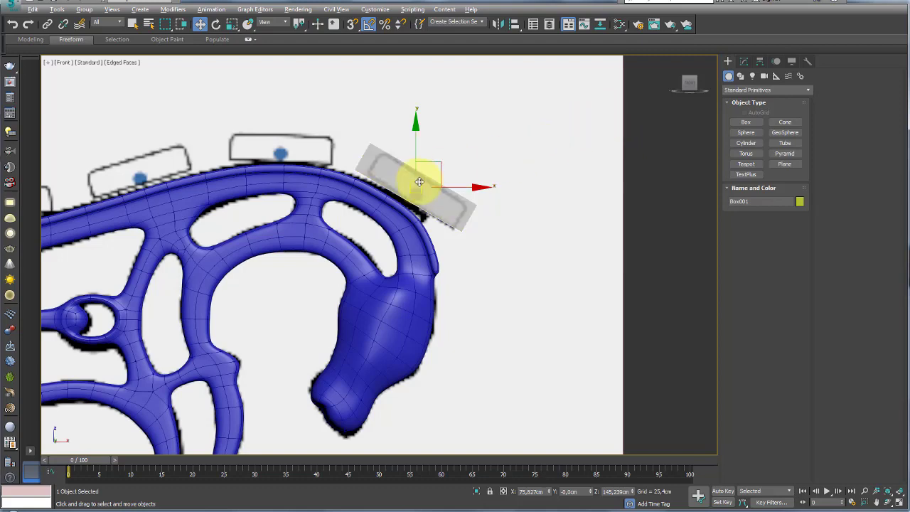
pyautogui.scroll(3, 551, 160)
# Shorten the slat box slightly and widen it to 20.444 cm.
pyautogui.click(744, 61)
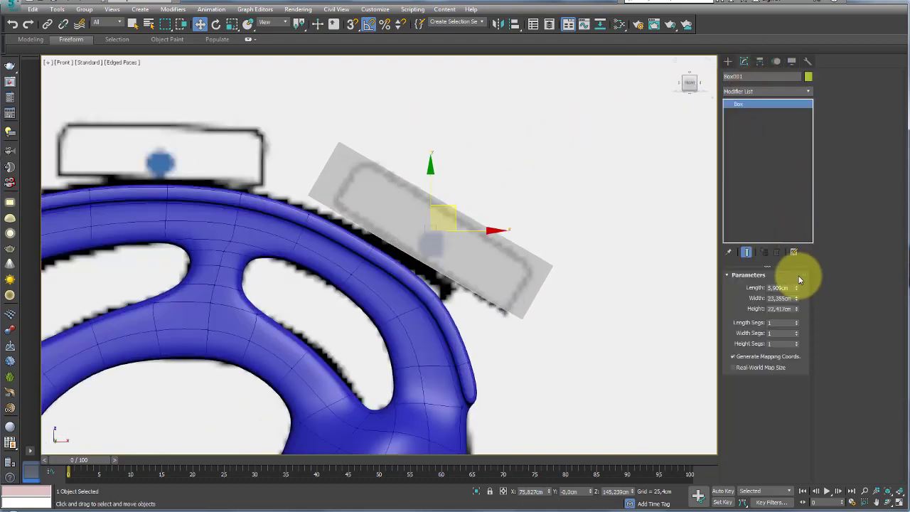
pyautogui.moveTo(796, 287)
pyautogui.mouseDown()
pyautogui.moveTo(801, 307)
pyautogui.moveTo(711, 256)
pyautogui.mouseUp()
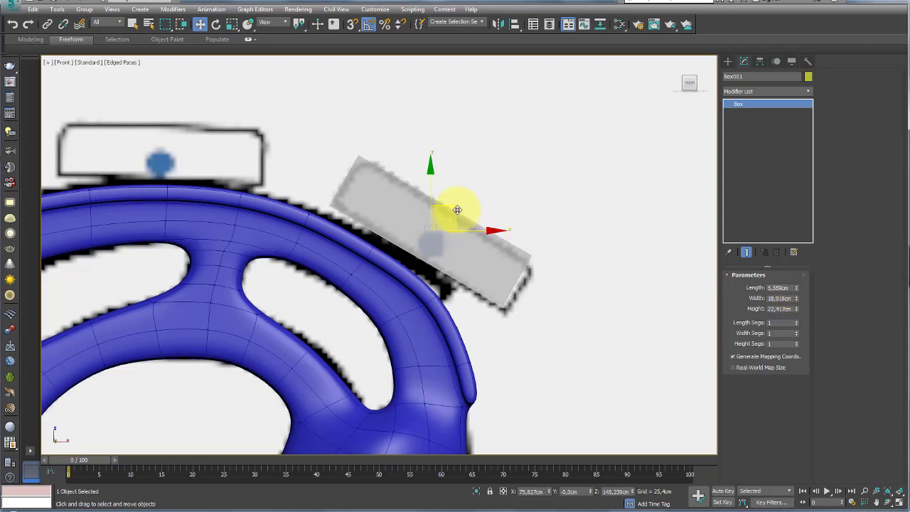
pyautogui.moveTo(457, 209); pyautogui.dragTo(461, 214)
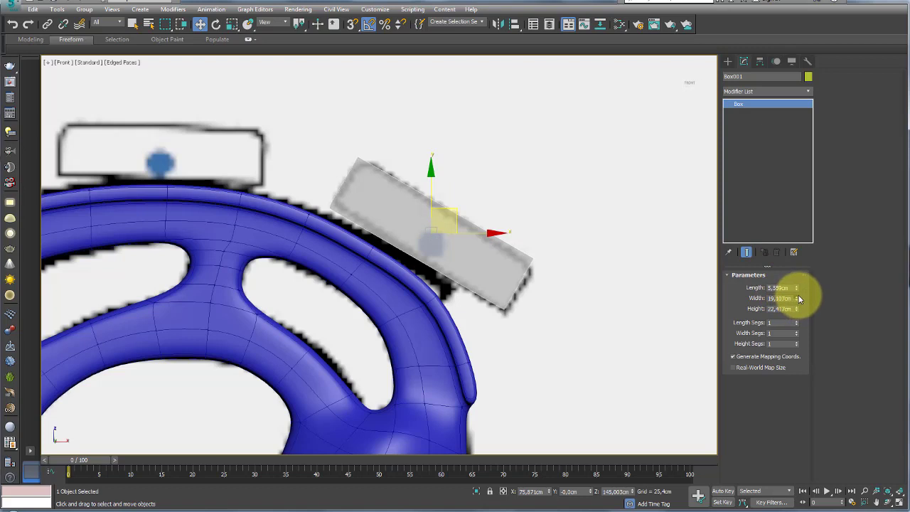
pyautogui.moveTo(797, 300); pyautogui.dragTo(797, 296)
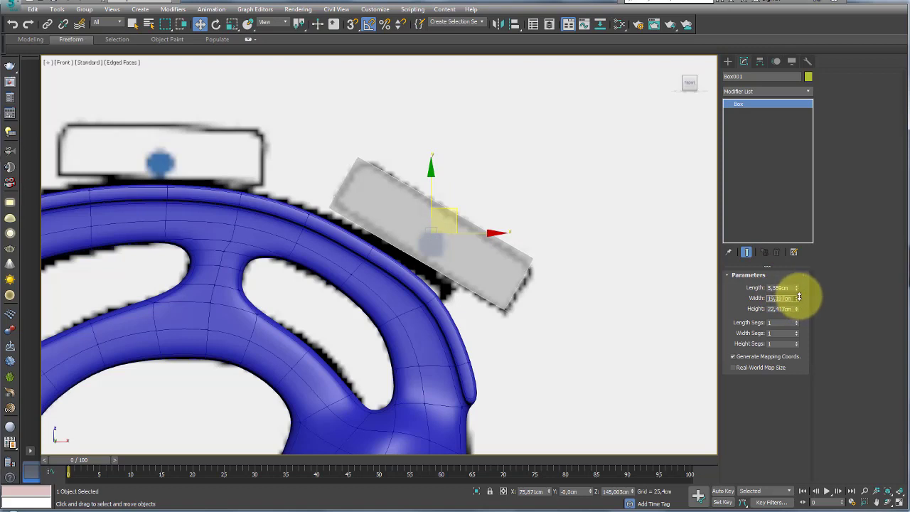
pyautogui.click(454, 212)
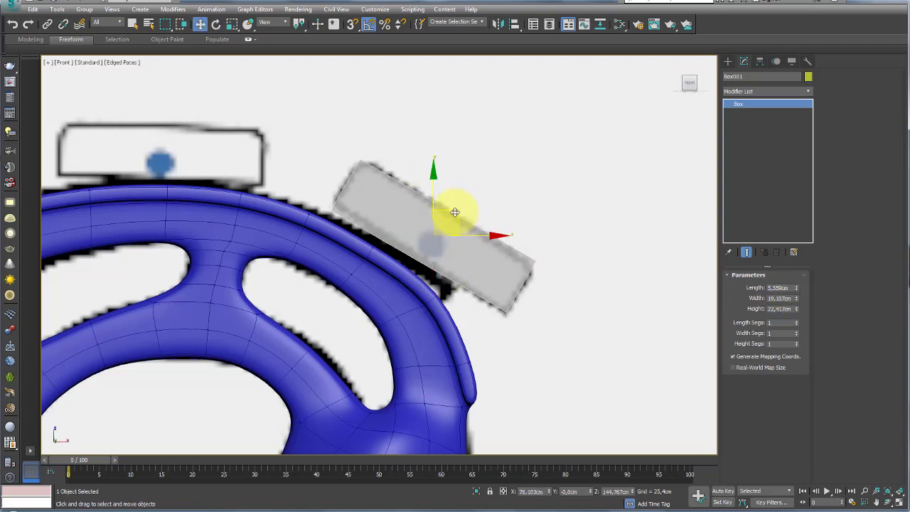
# With Angle Snap off, tilt the box a few degrees further and place it on the seat's curved front end.
pyautogui.press('e')
pyautogui.moveTo(463, 199); pyautogui.dragTo(468, 206)
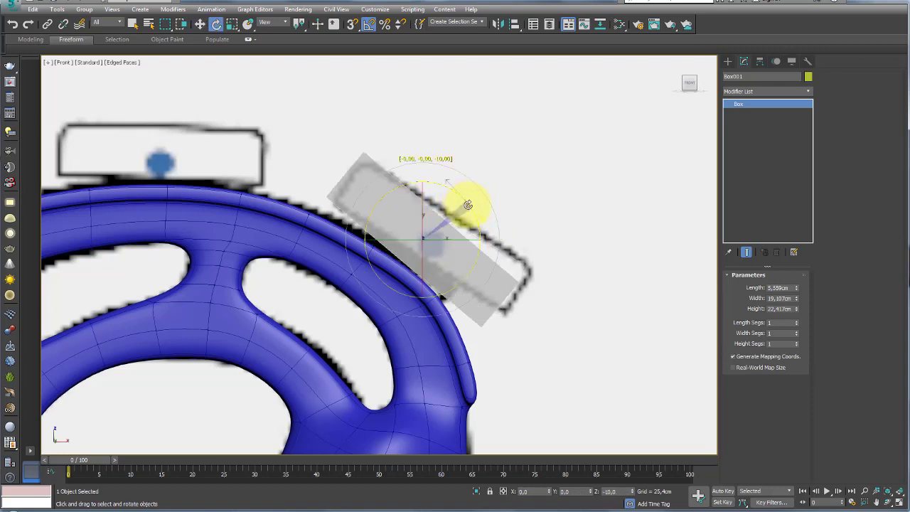
pyautogui.click(369, 27)
pyautogui.moveTo(474, 229); pyautogui.dragTo(472, 214)
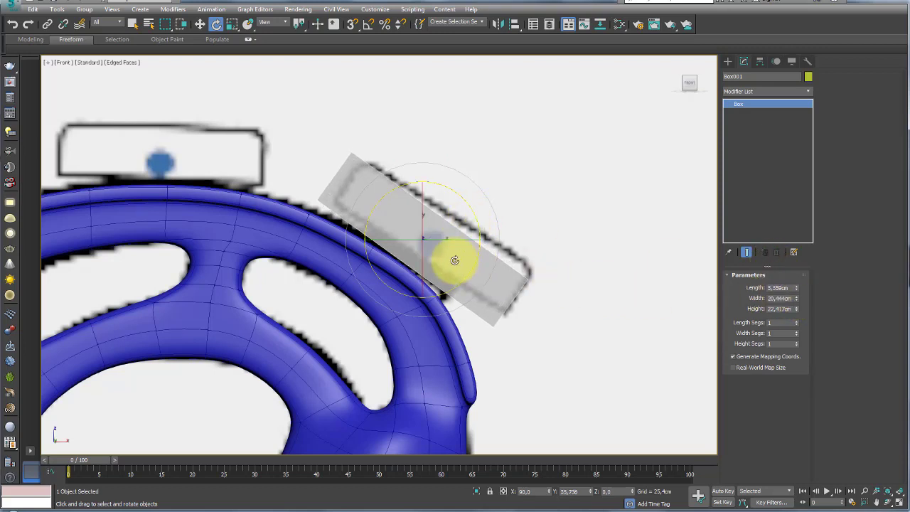
pyautogui.press('w')
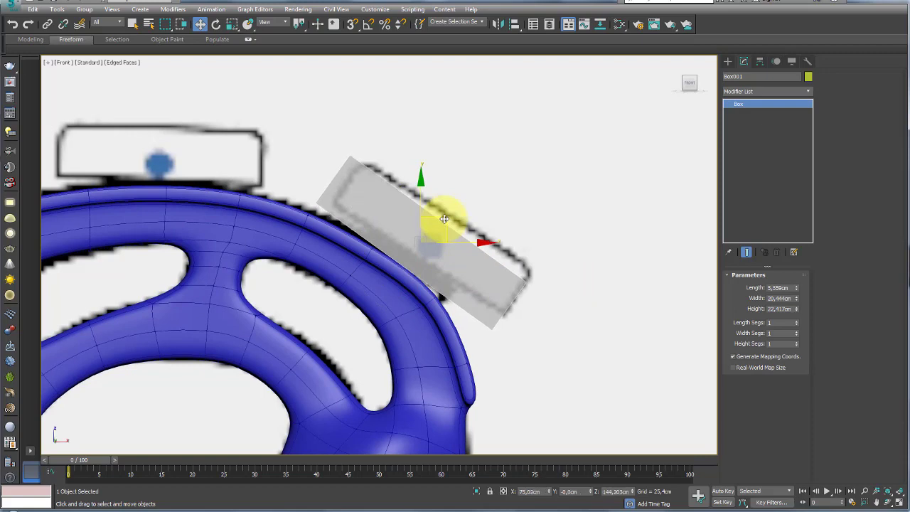
pyautogui.scroll(-2, 444, 219)
pyautogui.scroll(-3, 445, 221)
pyautogui.moveTo(474, 230); pyautogui.dragTo(304, 263, button='middle')
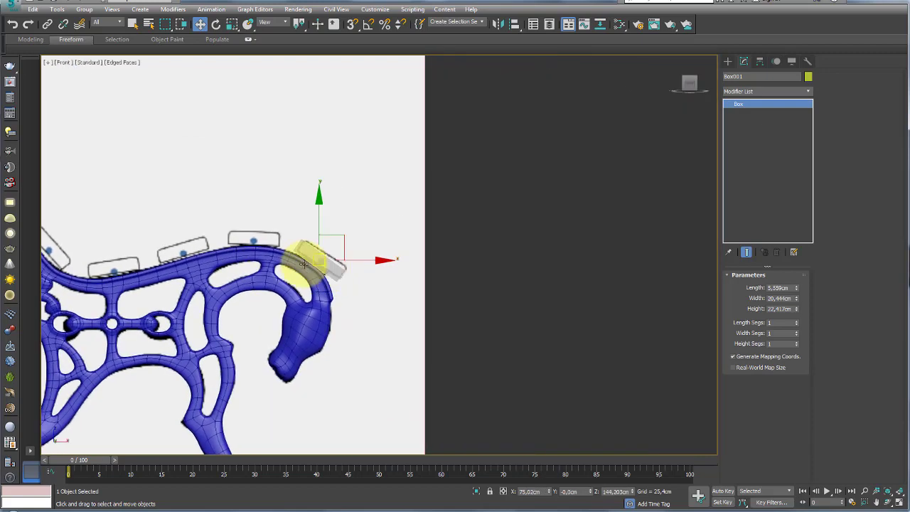
# Shift-drag the slat box to the right to create instanced copy Box002.
pyautogui.keyDown('shift'); pyautogui.moveTo(351, 260); pyautogui.dragTo(564, 261); pyautogui.keyUp('shift')
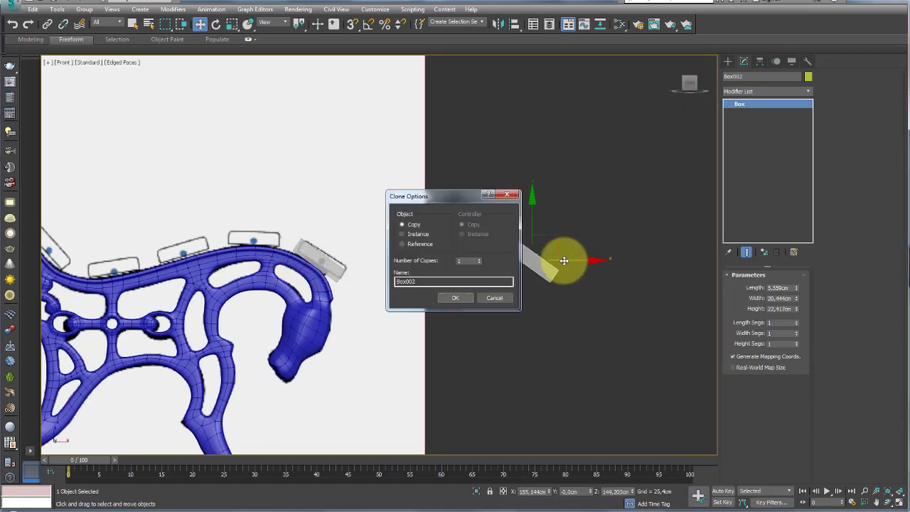
pyautogui.click(412, 235)
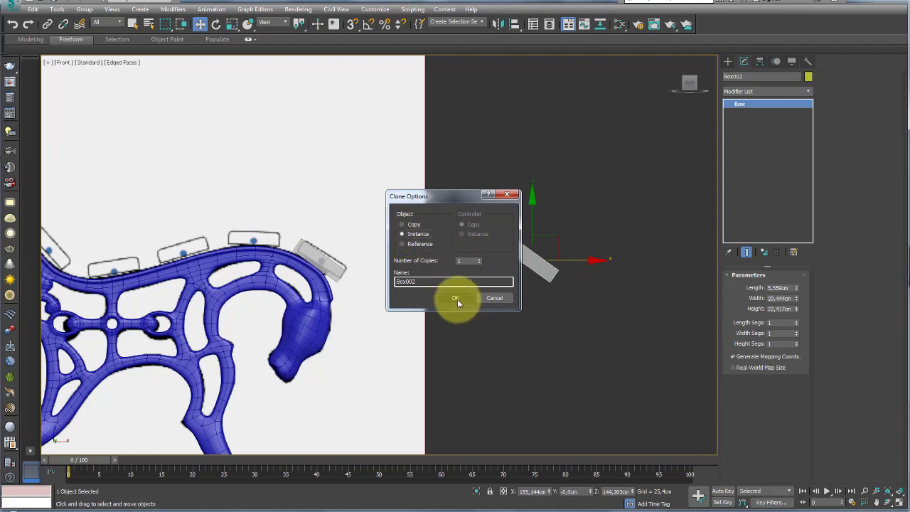
pyautogui.click(455, 298)
pyautogui.moveTo(521, 282); pyautogui.dragTo(500, 275, button='middle')
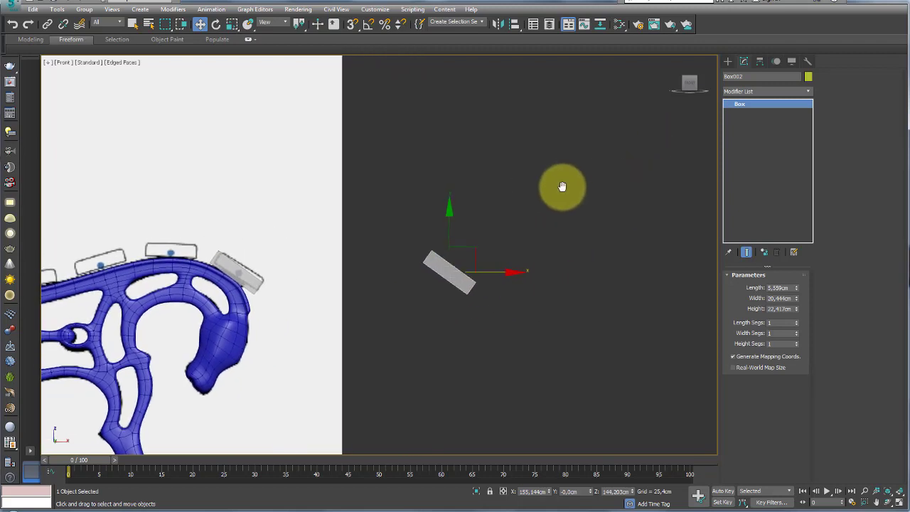
pyautogui.scroll(-4, 493, 313)
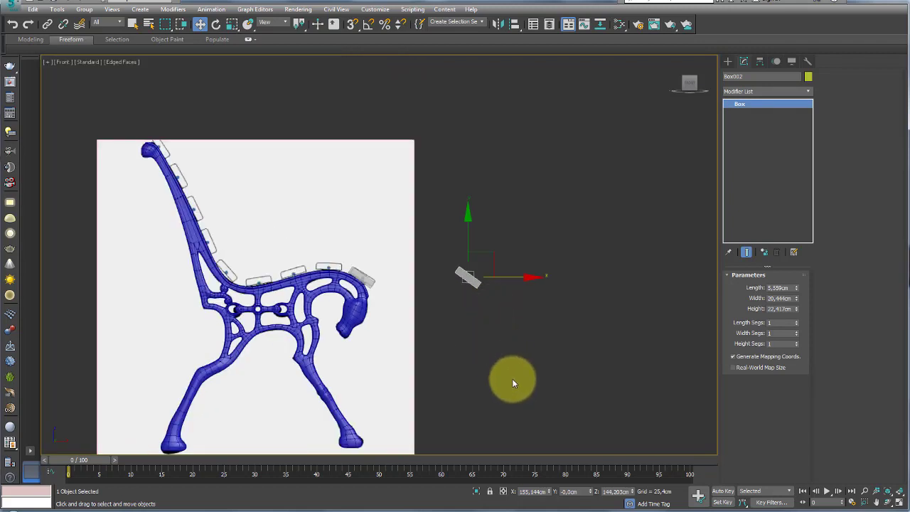
# Zero Box002's rotation so it lies level, keeping X at 90°.
pyautogui.press('e')
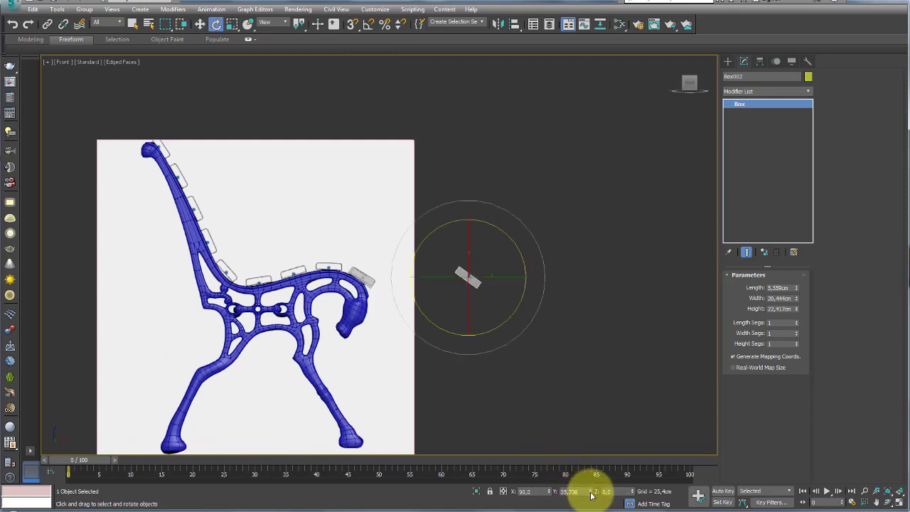
pyautogui.rightClick(592, 491)
pyautogui.rightClick(550, 491)
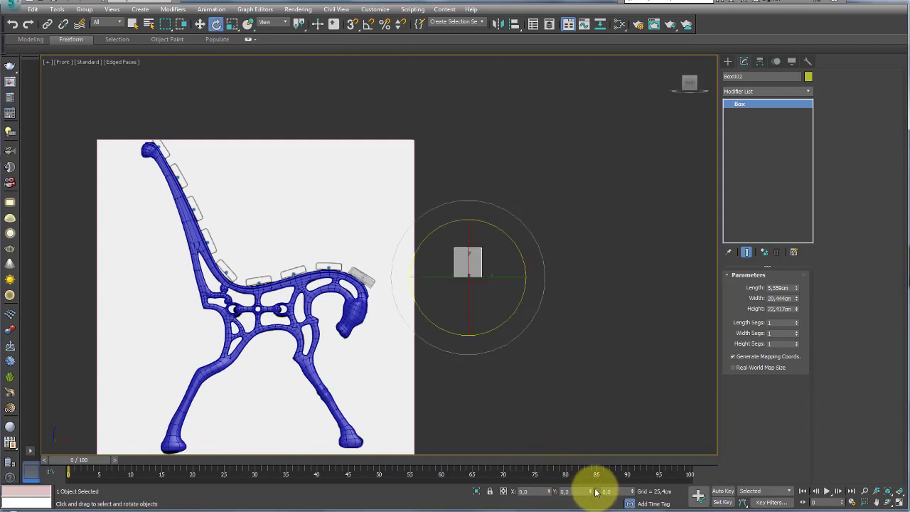
pyautogui.moveTo(484, 285); pyautogui.dragTo(489, 306, button='middle')
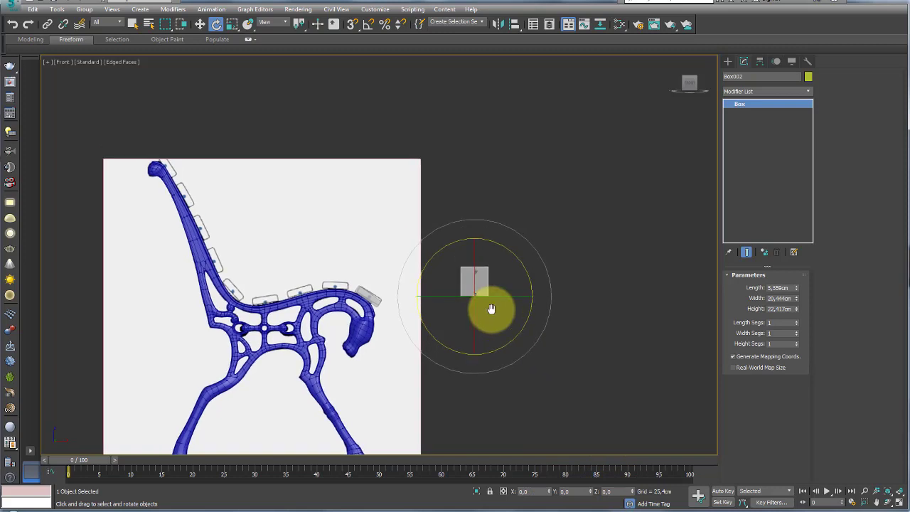
pyautogui.hotkey('ctrl', 'z')
pyautogui.scroll(2, 540, 398)
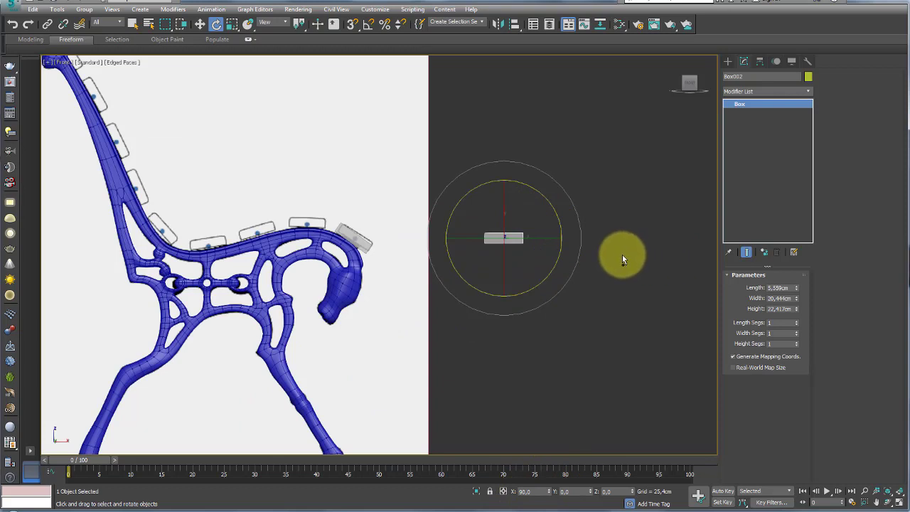
pyautogui.moveTo(452, 242)
pyautogui.mouseDown()
pyautogui.moveTo(579, 248)
pyautogui.moveTo(529, 235)
pyautogui.moveTo(518, 244)
pyautogui.moveTo(526, 235)
pyautogui.mouseUp()
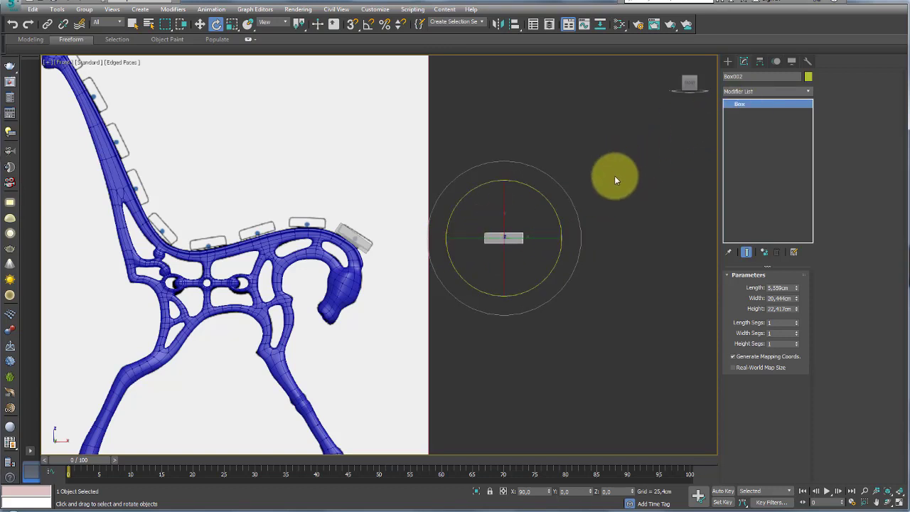
# Rotate the original slat box slightly on the bench, then reselect Box002.
pyautogui.click(358, 238)
pyautogui.moveTo(350, 236); pyautogui.dragTo(471, 248)
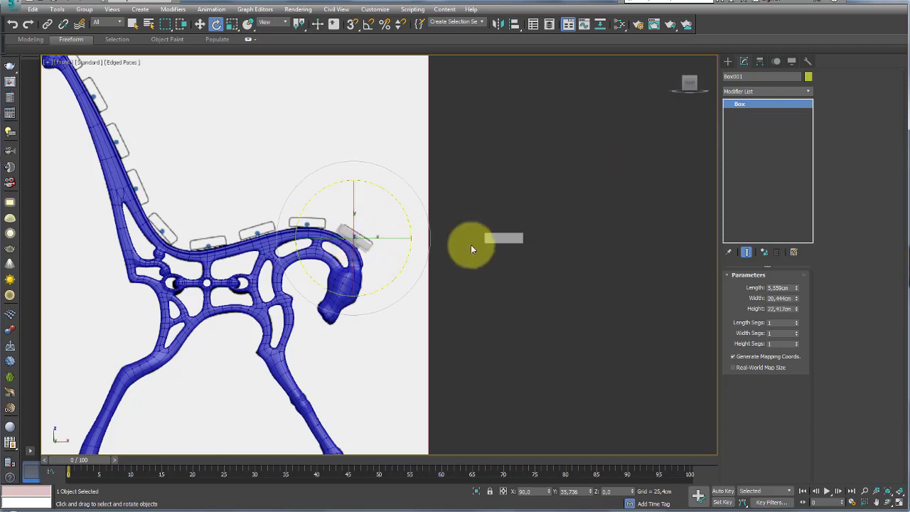
pyautogui.scroll(3, 462, 268)
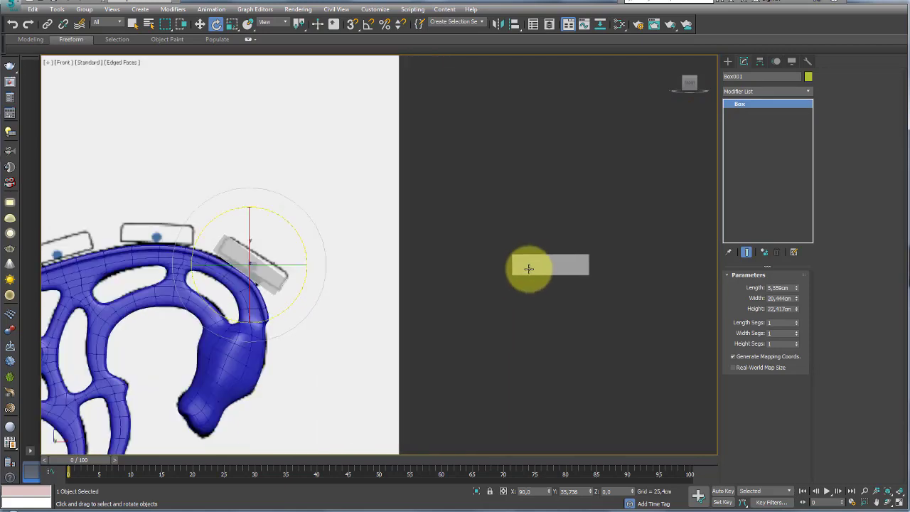
pyautogui.click(545, 270)
pyautogui.scroll(3, 638, 273)
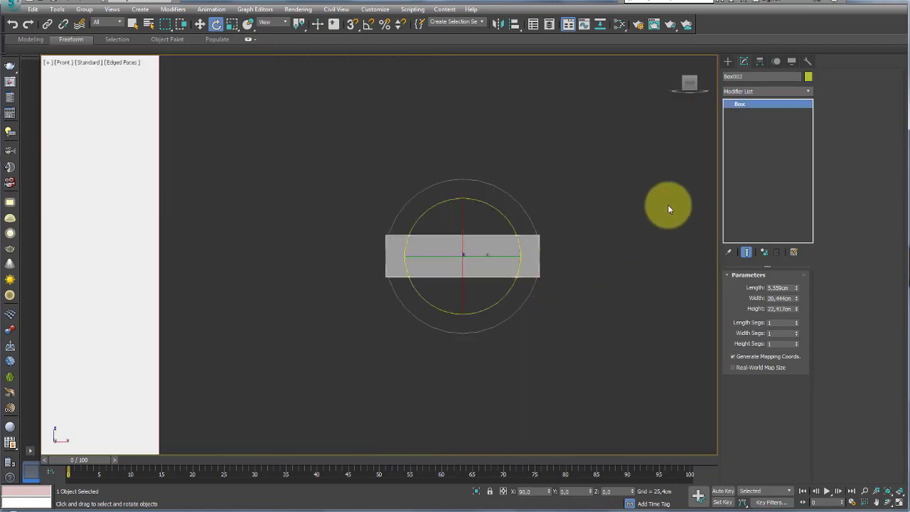
# Add an Edit Poly modifier and chamfer the box's left and right vertical edges to round them.
pyautogui.click(809, 93)
pyautogui.scroll(-1, 818, 168)
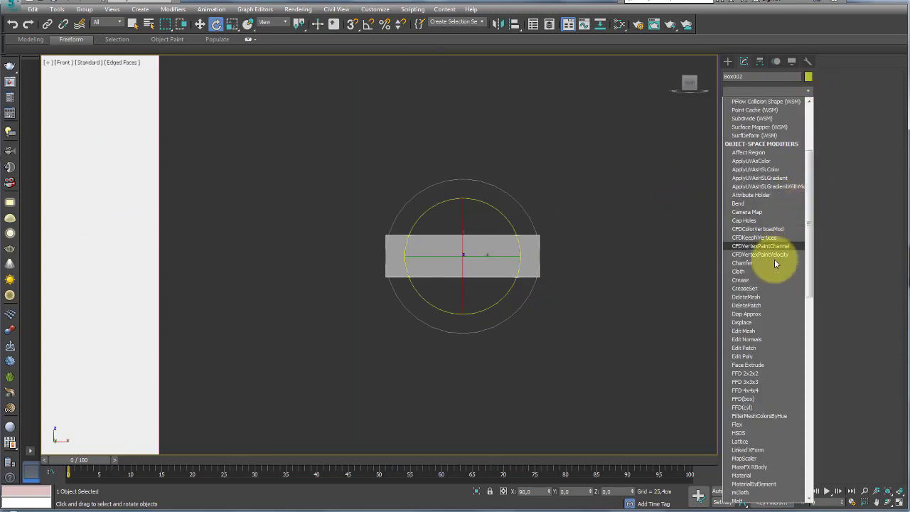
pyautogui.click(752, 356)
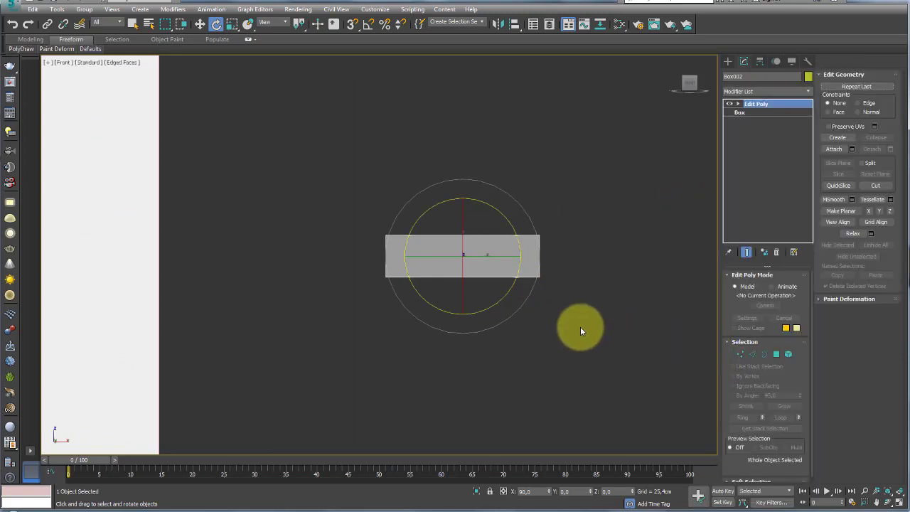
pyautogui.click(752, 354)
pyautogui.keyDown('alt'); pyautogui.moveTo(544, 232); pyautogui.dragTo(543, 255, button='middle'); pyautogui.keyUp('alt')
pyautogui.click(539, 247)
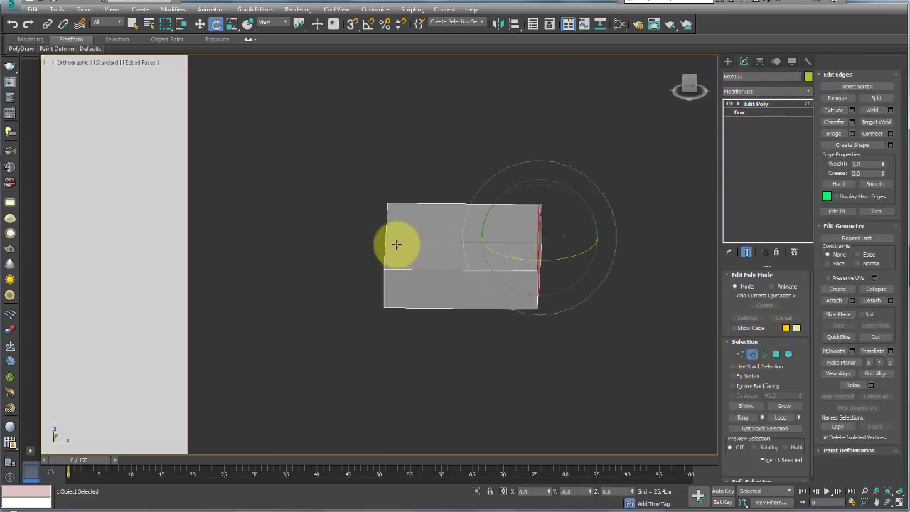
pyautogui.keyDown('ctrl'); pyautogui.click(385, 249); pyautogui.keyUp('ctrl')
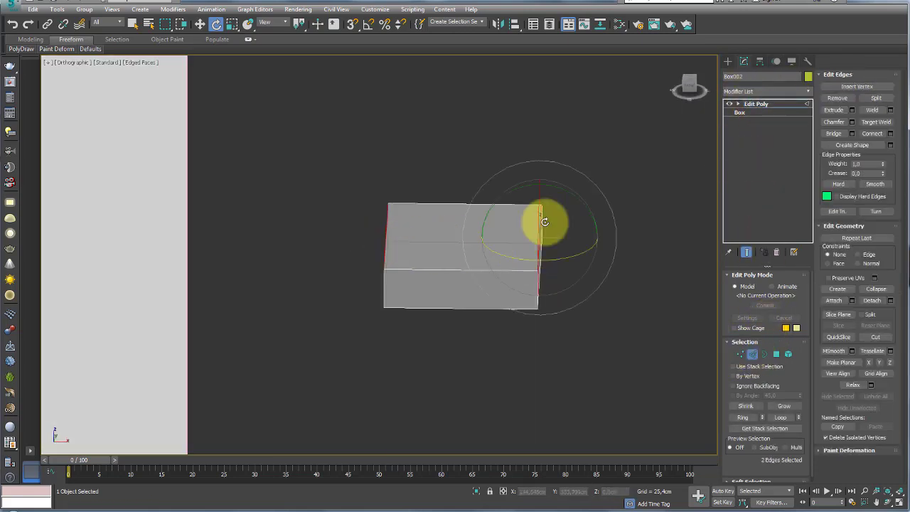
pyautogui.click(851, 121)
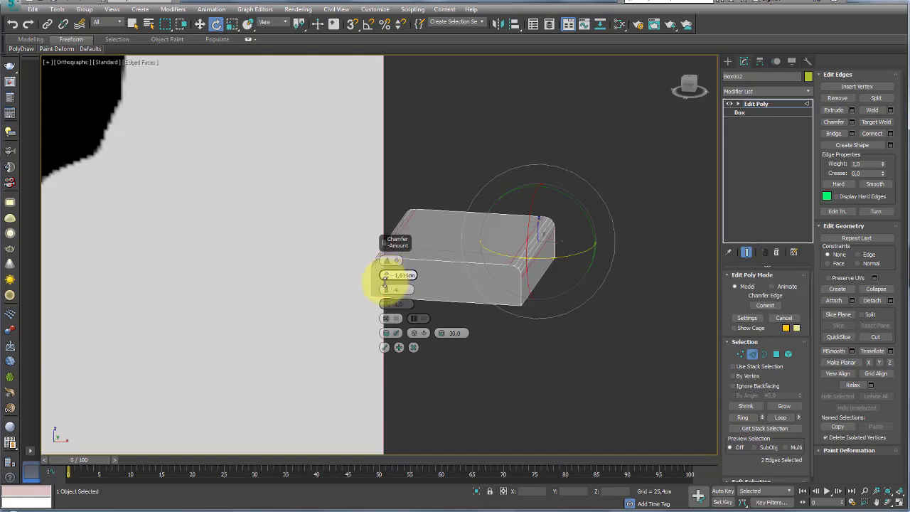
pyautogui.click(385, 347)
pyautogui.moveTo(521, 320); pyautogui.dragTo(538, 290)
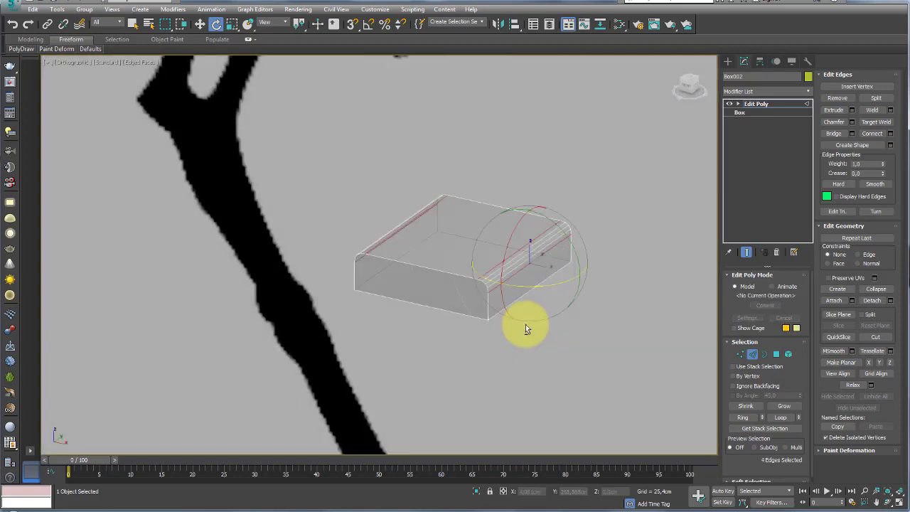
# Connect two pairs of opposite corner vertices with new edges across the box.
pyautogui.click(742, 357)
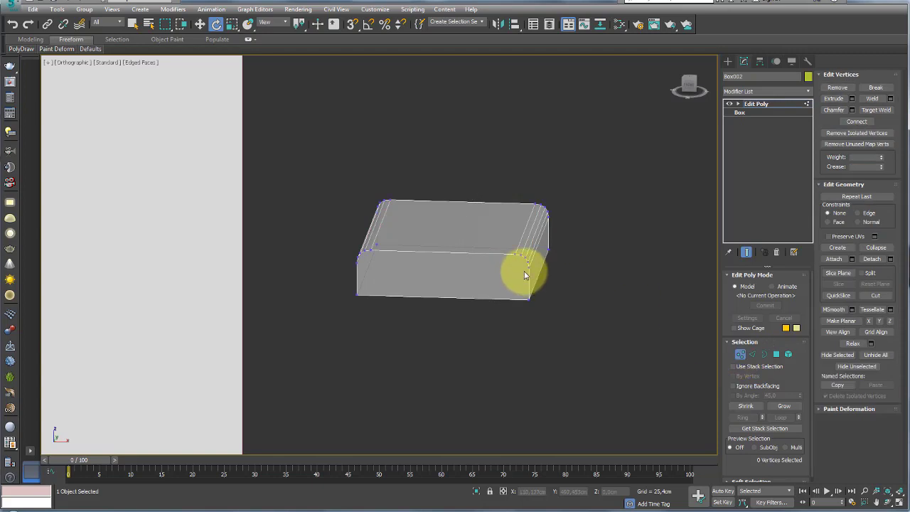
pyautogui.scroll(4, 524, 275)
pyautogui.click(531, 264)
pyautogui.keyDown('ctrl'); pyautogui.click(192, 253); pyautogui.keyUp('ctrl')
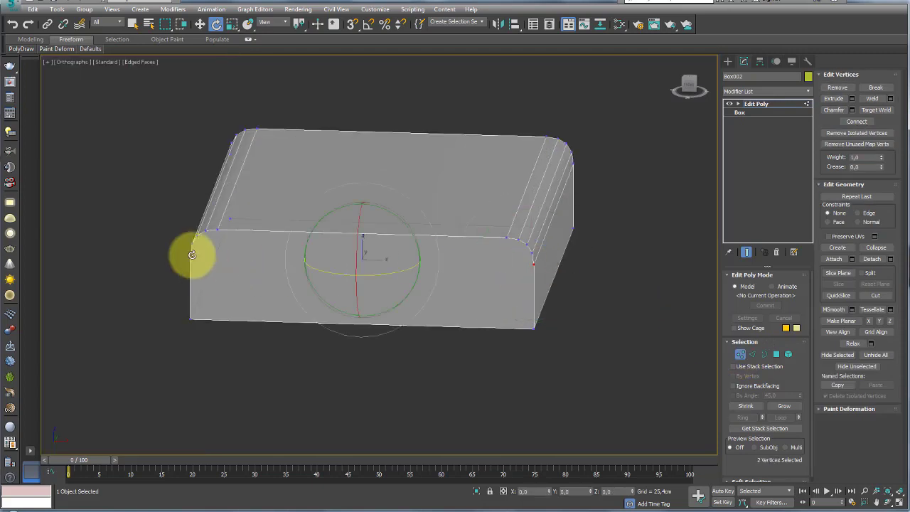
pyautogui.click(856, 122)
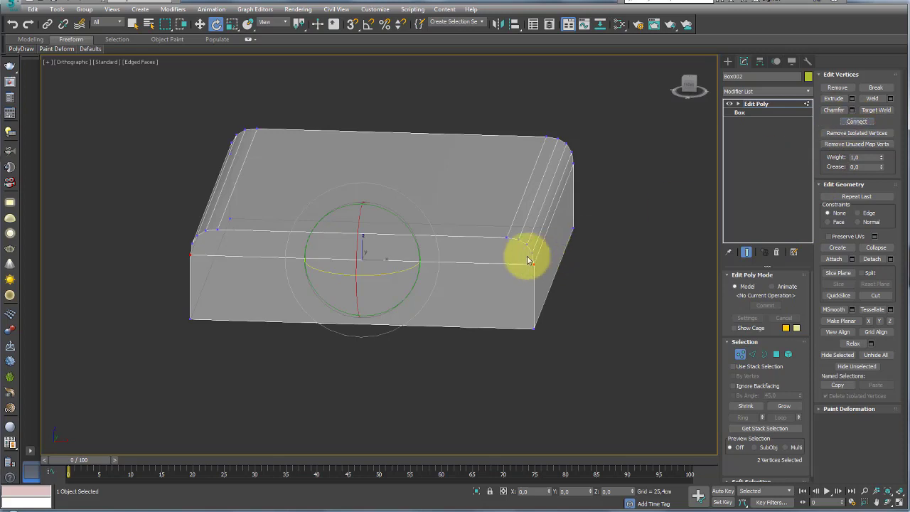
pyautogui.click(530, 252)
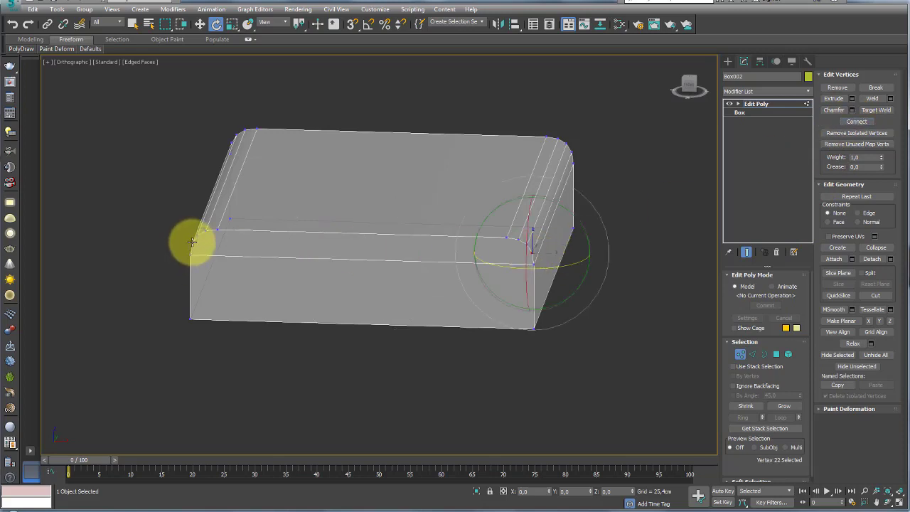
pyautogui.keyDown('ctrl'); pyautogui.click(192, 242); pyautogui.keyUp('ctrl')
pyautogui.click(856, 122)
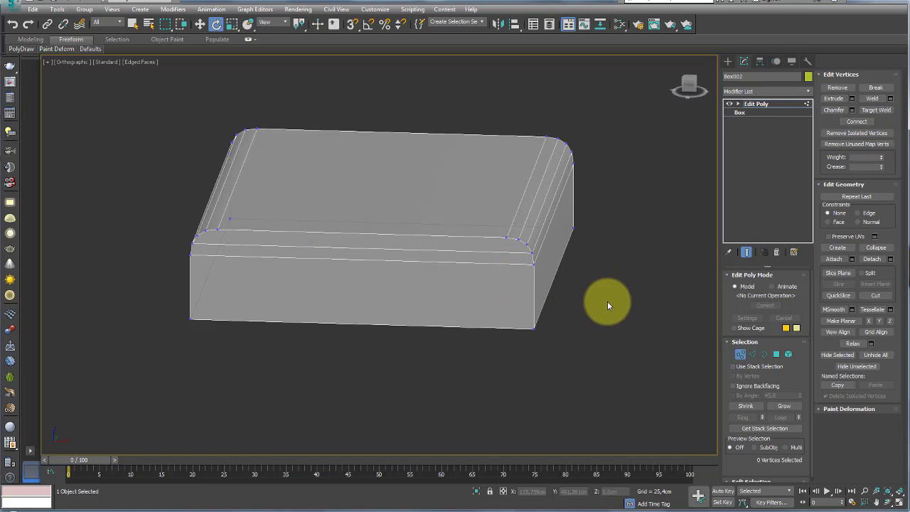
# Cut four vertical edges on the front face, two near each end, with Alt+C.
pyautogui.hotkey('alt', 'c')
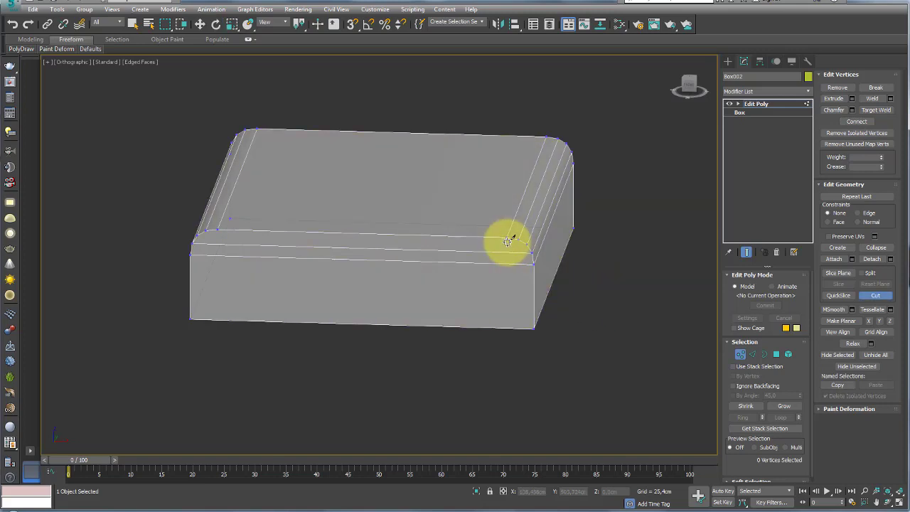
pyautogui.click(506, 238)
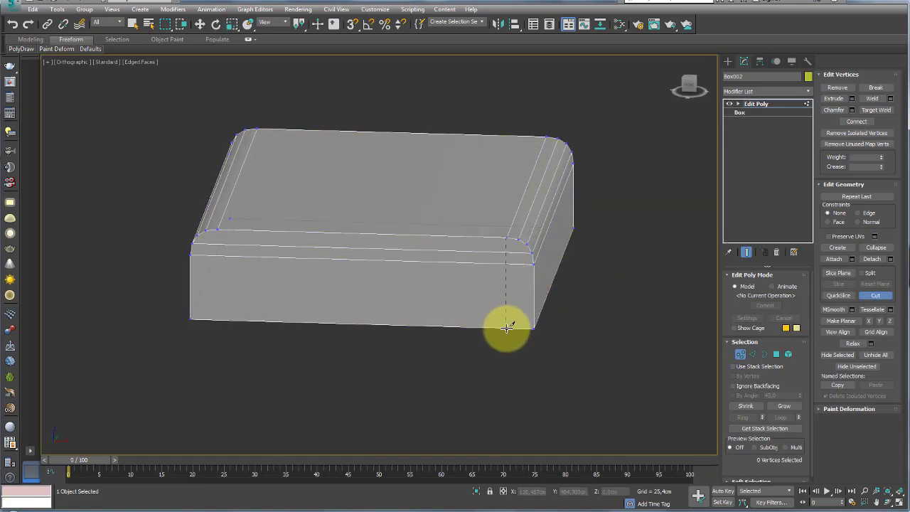
pyautogui.click(506, 327)
pyautogui.rightClick(506, 327)
pyautogui.click(218, 230)
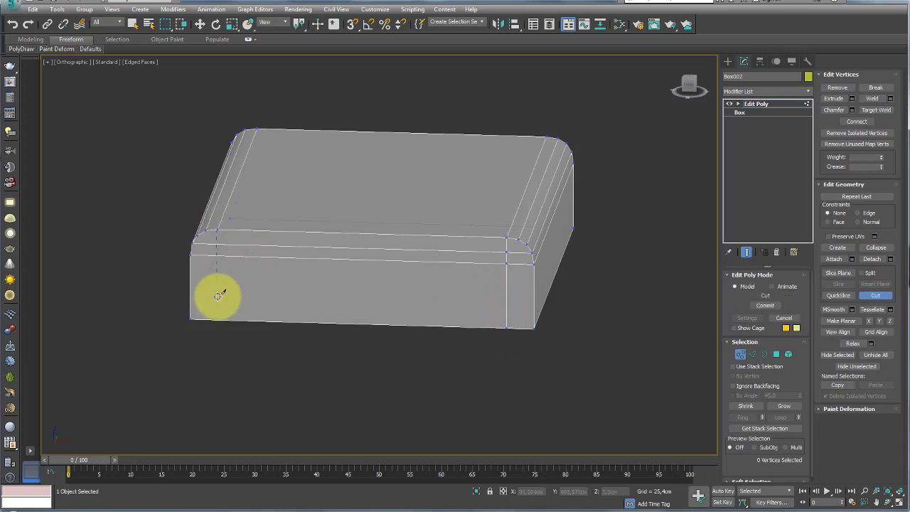
pyautogui.click(220, 320)
pyautogui.rightClick(219, 319)
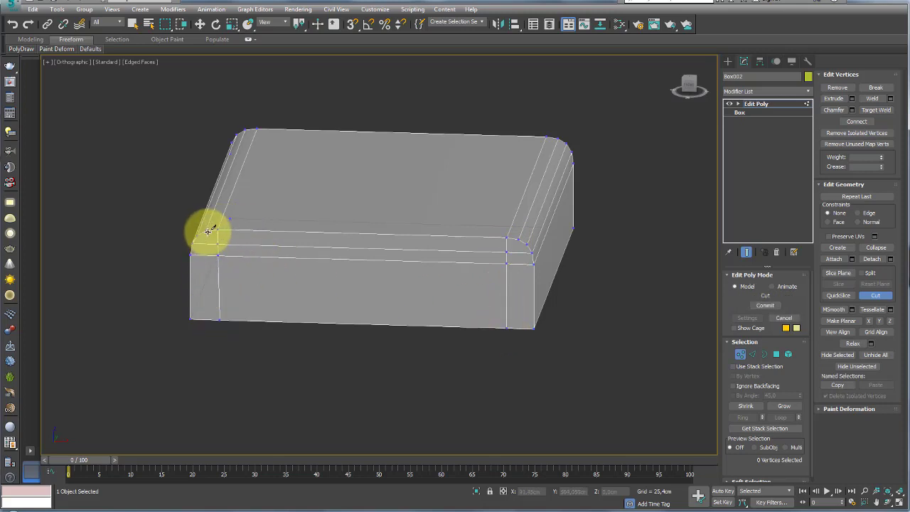
pyautogui.click(207, 230)
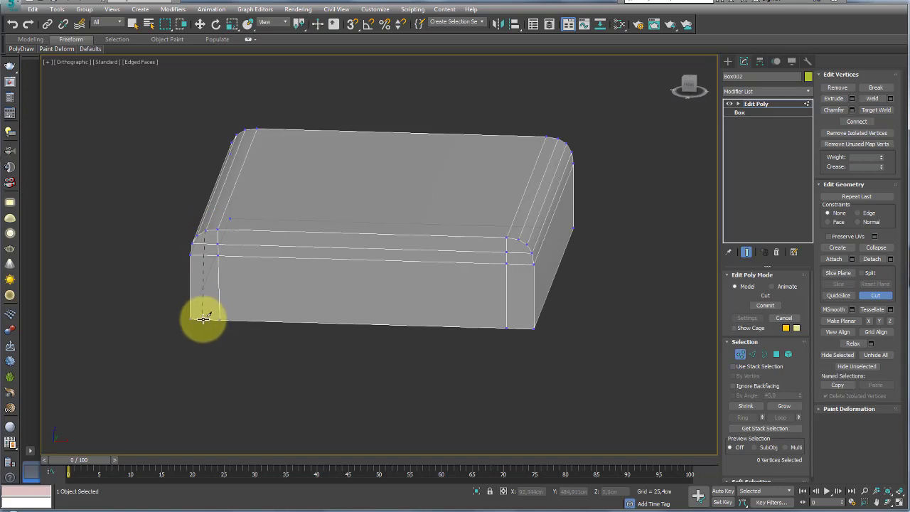
pyautogui.click(204, 319)
pyautogui.rightClick(204, 319)
pyautogui.click(517, 241)
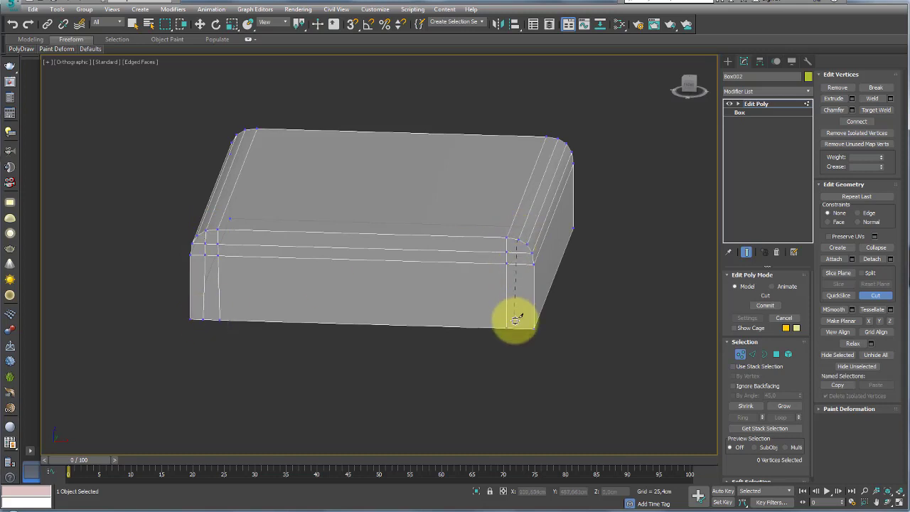
pyautogui.click(519, 327)
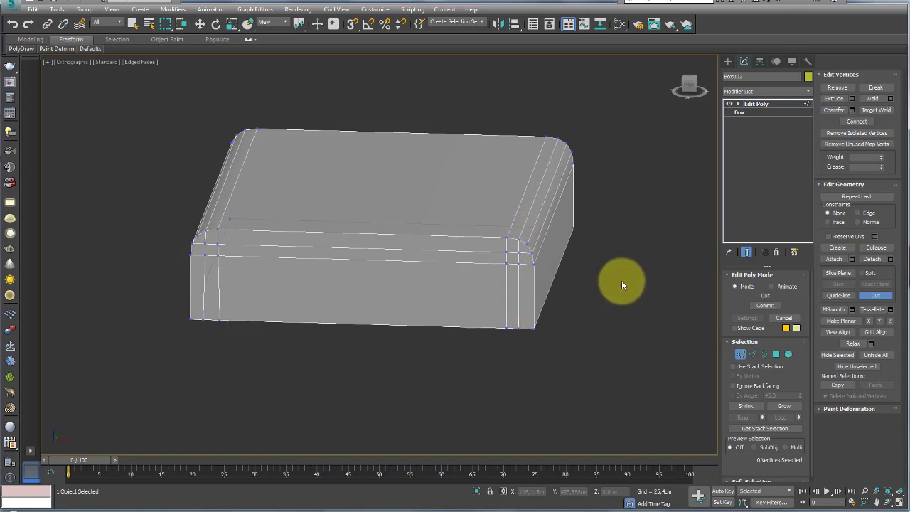
pyautogui.rightClick(621, 280)
# Select the box's polygons, invert the selection and delete everything except the end strip.
pyautogui.click(776, 354)
pyautogui.scroll(-2, 624, 314)
pyautogui.scroll(-2, 624, 315)
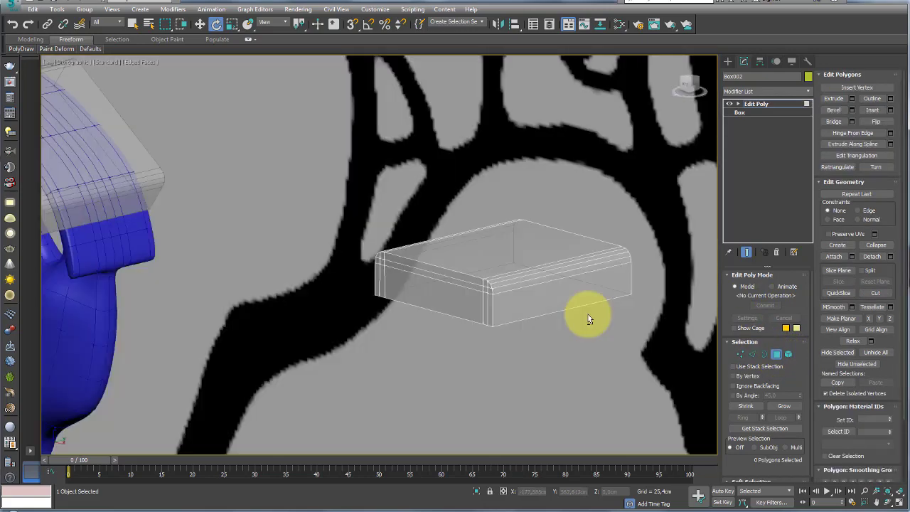
pyautogui.rightClick(427, 317)
pyautogui.click(439, 327)
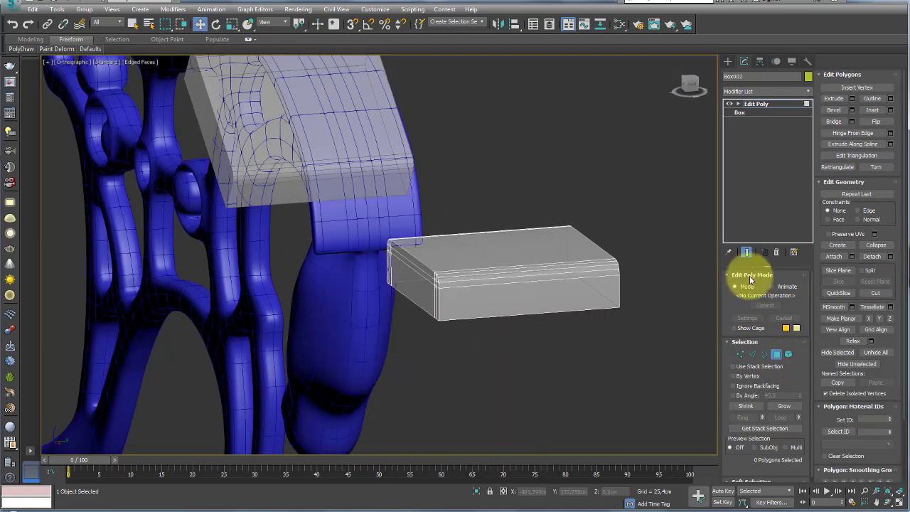
pyautogui.moveTo(650, 341); pyautogui.dragTo(386, 240)
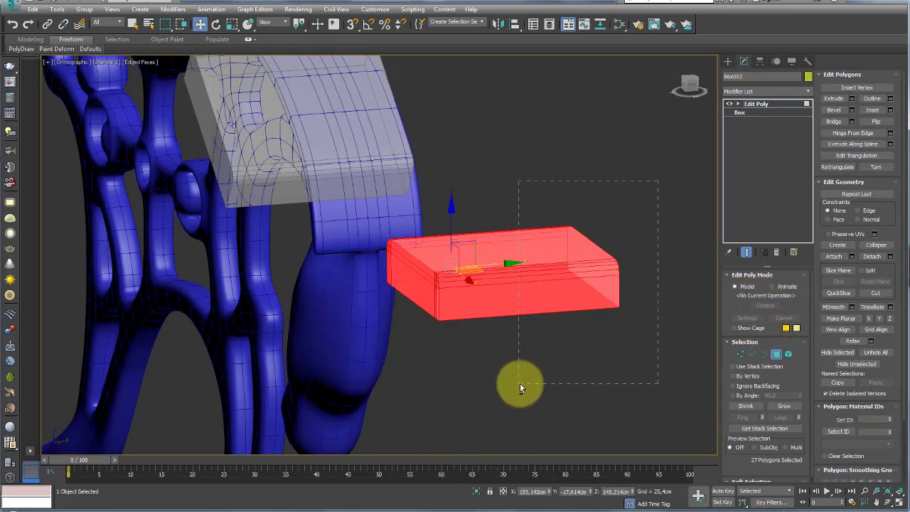
pyautogui.keyDown('alt'); pyautogui.moveTo(520, 383); pyautogui.dragTo(564, 331, button='middle'); pyautogui.keyUp('alt')
pyautogui.hotkey('ctrl', 'i')
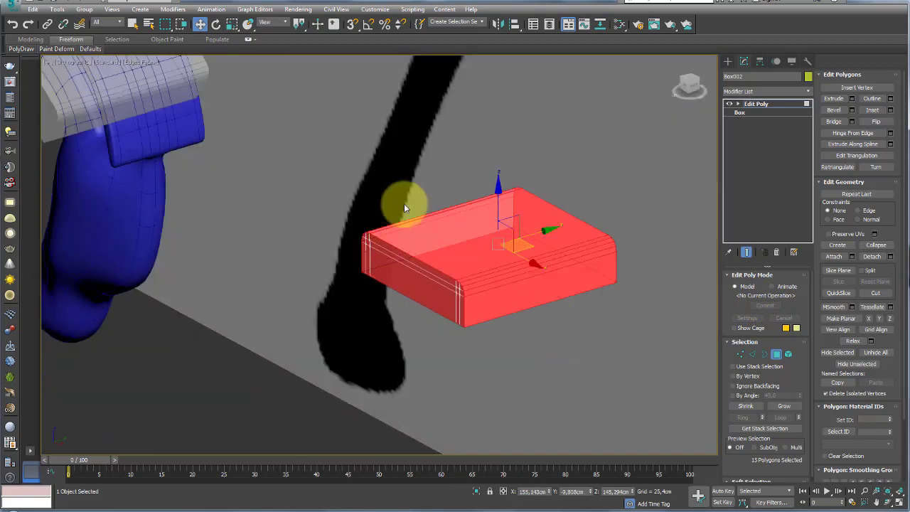
pyautogui.press('Delete')
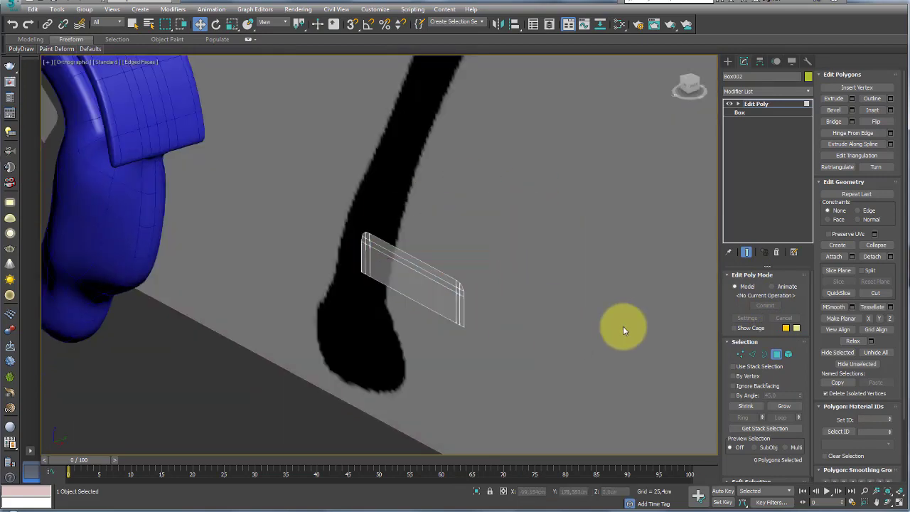
# Shift-clone the end strip as an element to the other end and flip its normals.
pyautogui.click(787, 353)
pyautogui.click(455, 302)
pyautogui.moveTo(454, 302)
pyautogui.keyDown('alt'); pyautogui.mouseDown(button='middle')
pyautogui.moveTo(471, 309)
pyautogui.moveTo(452, 264)
pyautogui.mouseUp(button='middle'); pyautogui.keyUp('alt')
pyautogui.moveTo(452, 264)
pyautogui.keyDown('shift'); pyautogui.mouseDown()
pyautogui.moveTo(571, 232)
pyautogui.moveTo(571, 302)
pyautogui.mouseUp(); pyautogui.keyUp('shift')
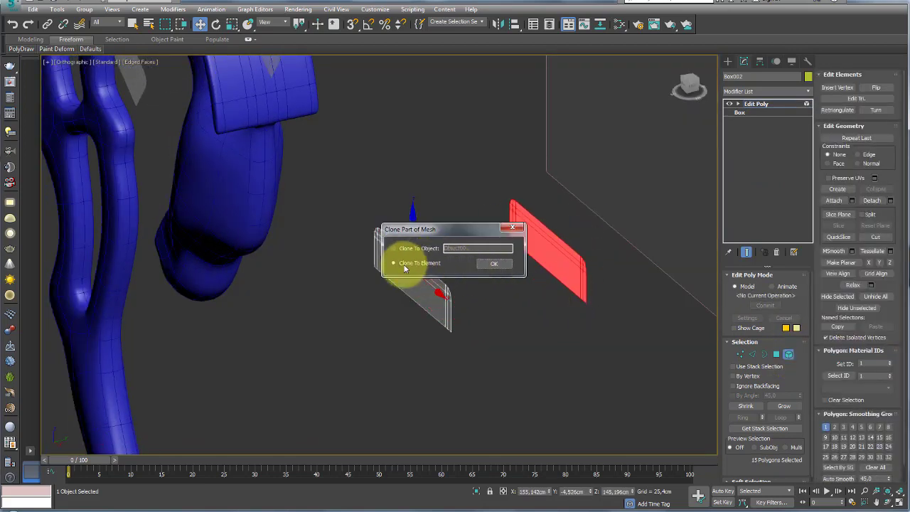
pyautogui.click(493, 263)
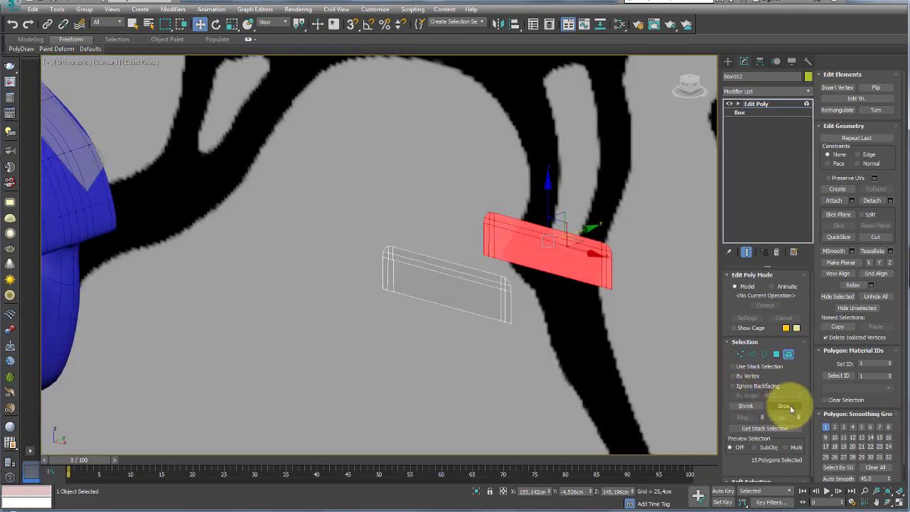
pyautogui.click(876, 87)
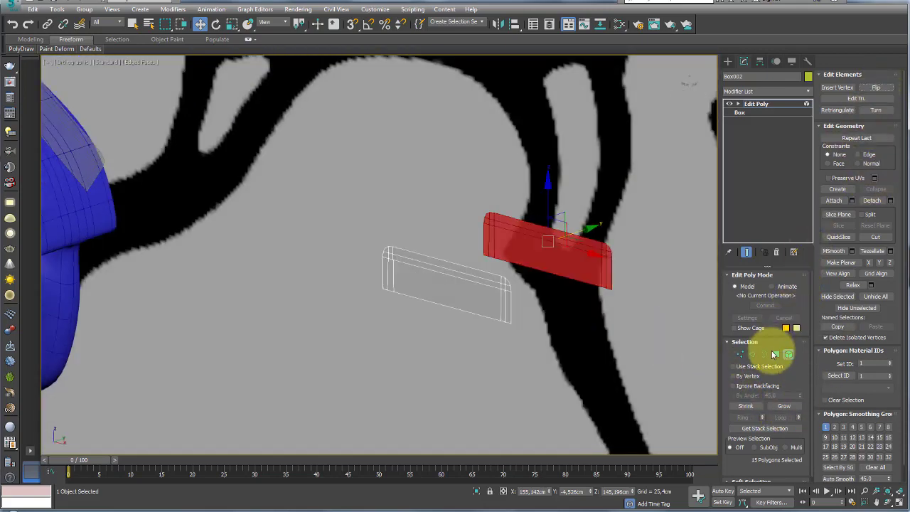
# Bridge the two open borders to close the box into one thick slat.
pyautogui.click(764, 353)
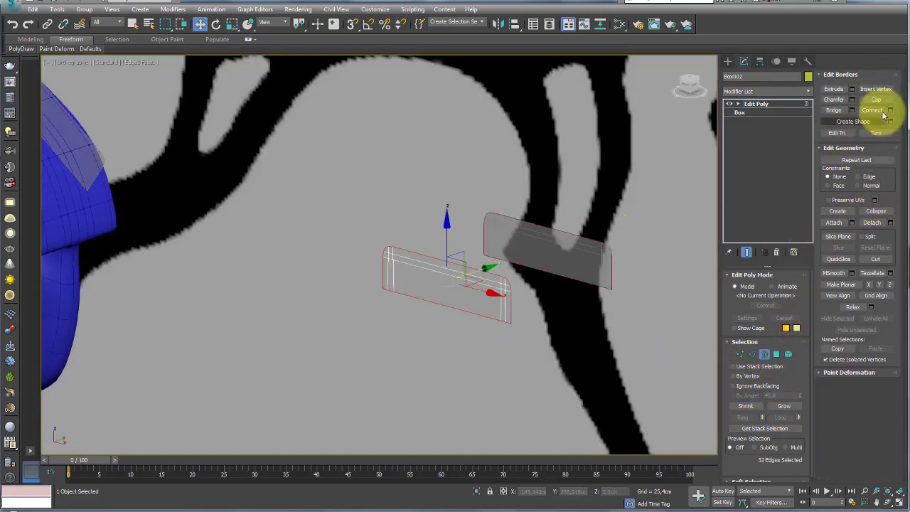
pyautogui.click(832, 112)
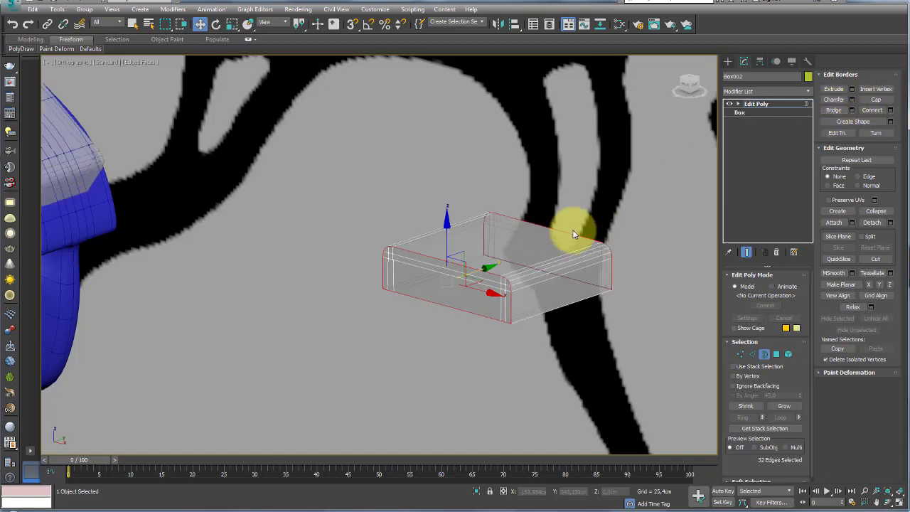
pyautogui.moveTo(574, 229)
pyautogui.keyDown('alt'); pyautogui.mouseDown(button='middle')
pyautogui.moveTo(590, 239)
pyautogui.moveTo(557, 262)
pyautogui.moveTo(583, 263)
pyautogui.mouseUp(button='middle'); pyautogui.keyUp('alt')
pyautogui.scroll(-5, 591, 239)
# Ring-select the box's edges and Connect them with 2 segments pinched tightly toward the edges.
pyautogui.click(741, 105)
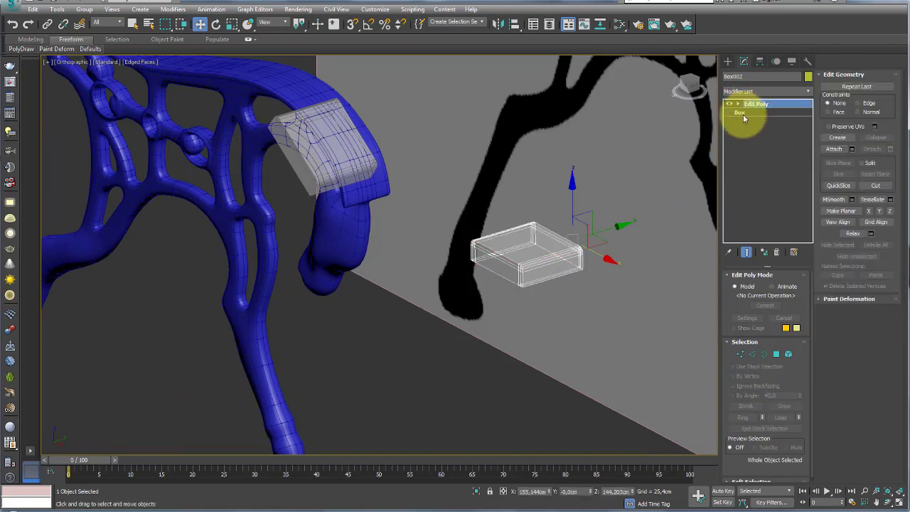
pyautogui.scroll(3, 558, 277)
pyautogui.scroll(3, 546, 270)
pyautogui.scroll(2, 533, 282)
pyautogui.scroll(-5, 531, 284)
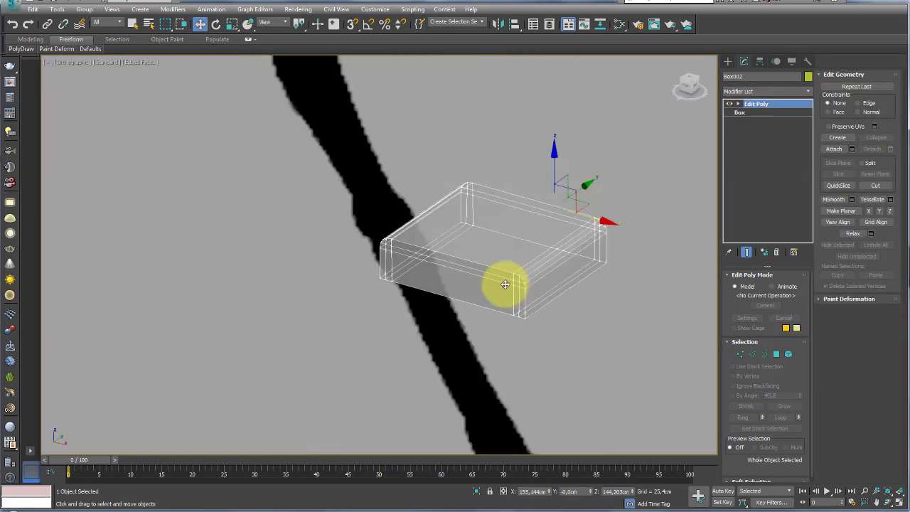
pyautogui.moveTo(502, 282)
pyautogui.keyDown('alt'); pyautogui.mouseDown(button='middle')
pyautogui.moveTo(512, 278)
pyautogui.moveTo(493, 274)
pyautogui.mouseUp(button='middle'); pyautogui.keyUp('alt')
pyautogui.click(752, 353)
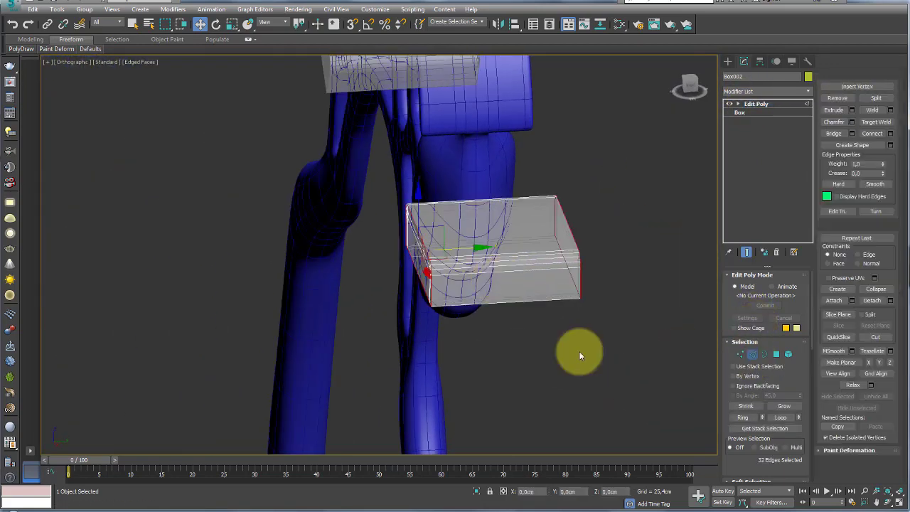
pyautogui.click(498, 248)
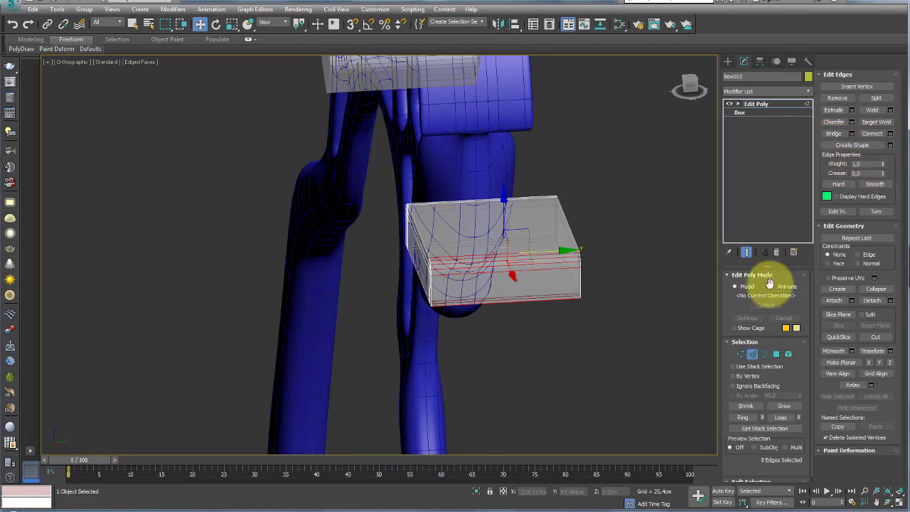
pyautogui.click(742, 417)
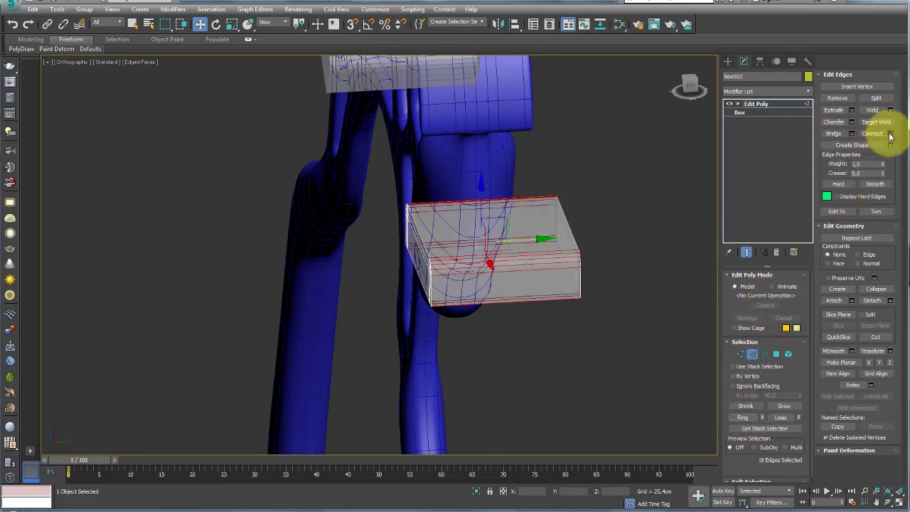
pyautogui.click(889, 133)
pyautogui.moveTo(389, 277)
pyautogui.mouseDown()
pyautogui.moveTo(395, 83)
pyautogui.moveTo(372, 300)
pyautogui.mouseUp()
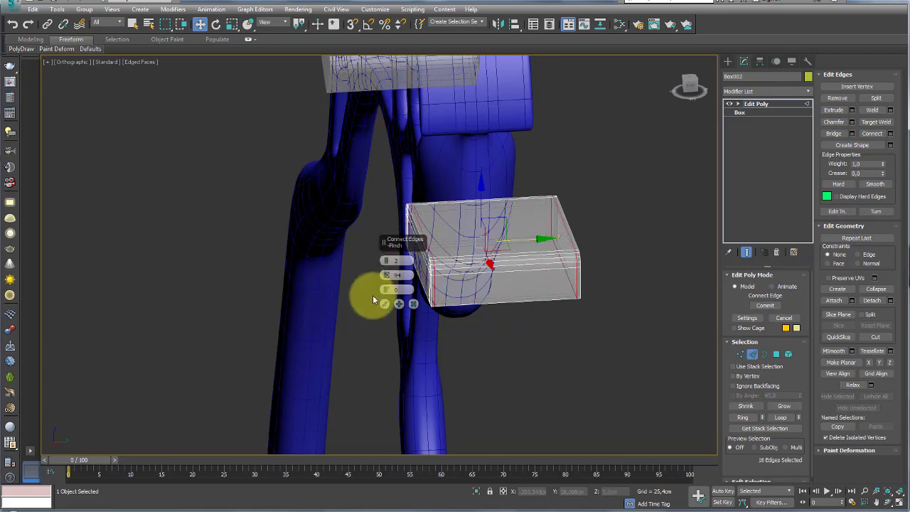
pyautogui.click(385, 306)
pyautogui.keyDown('alt'); pyautogui.moveTo(386, 306); pyautogui.dragTo(473, 270, button='middle'); pyautogui.keyUp('alt')
pyautogui.click(754, 104)
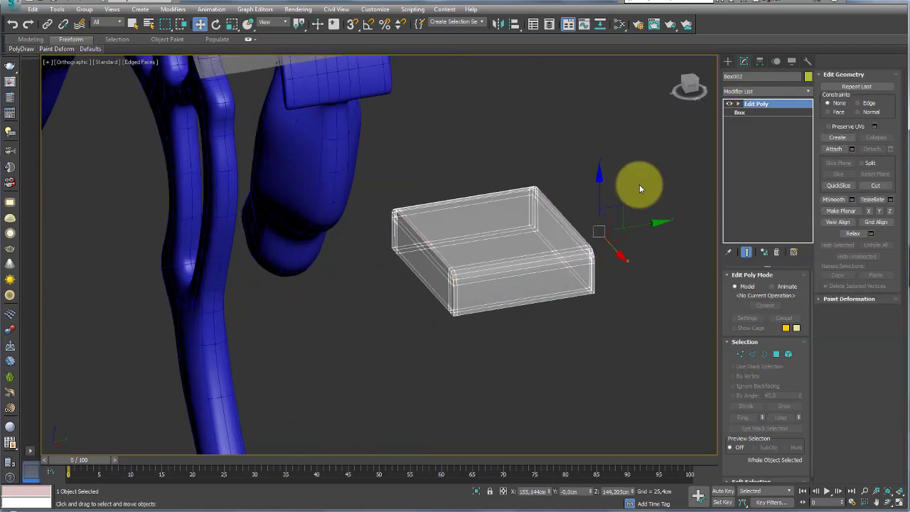
# Preview the slat with TurboSmooth in Realistic shading, then delete the TurboSmooth modifier.
pyautogui.hotkey('ctrl', 't')
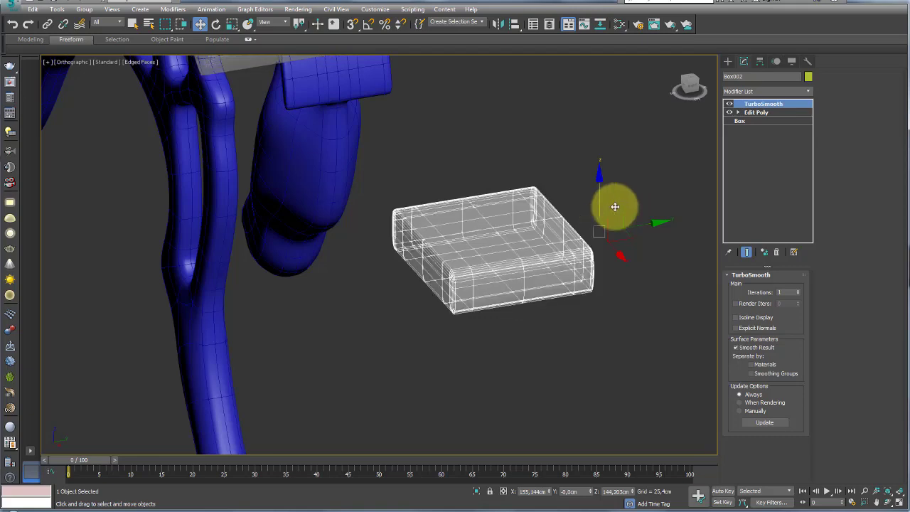
pyautogui.scroll(2, 526, 264)
pyautogui.scroll(4, 538, 277)
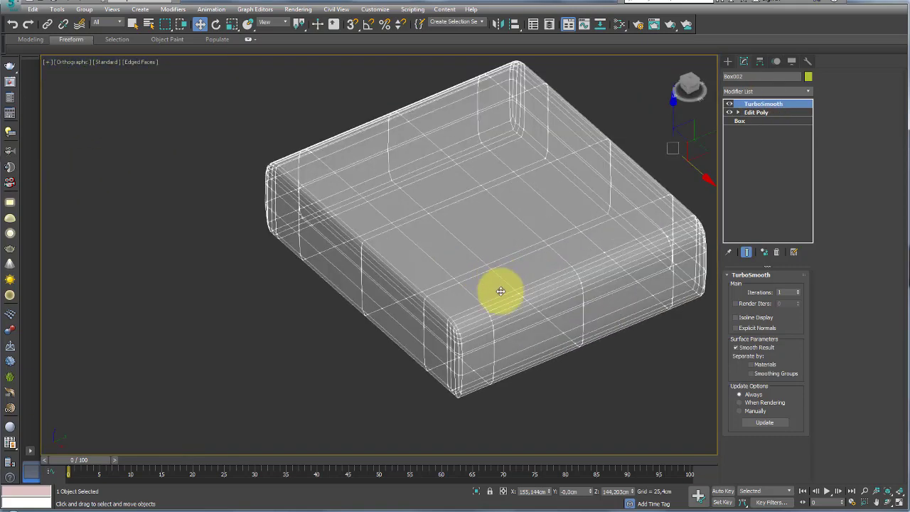
pyautogui.moveTo(502, 291)
pyautogui.keyDown('alt'); pyautogui.mouseDown(button='middle')
pyautogui.moveTo(515, 310)
pyautogui.moveTo(504, 308)
pyautogui.moveTo(548, 304)
pyautogui.moveTo(498, 300)
pyautogui.mouseUp(button='middle'); pyautogui.keyUp('alt')
pyautogui.press('F4')
pyautogui.press('F4')
pyautogui.hotkey('shift', 'F3')
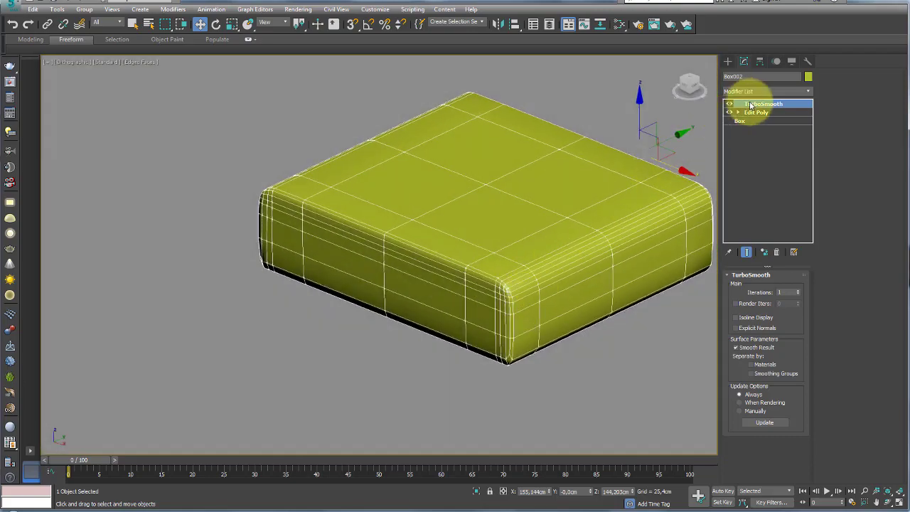
pyautogui.click(776, 254)
pyautogui.scroll(-5, 440, 197)
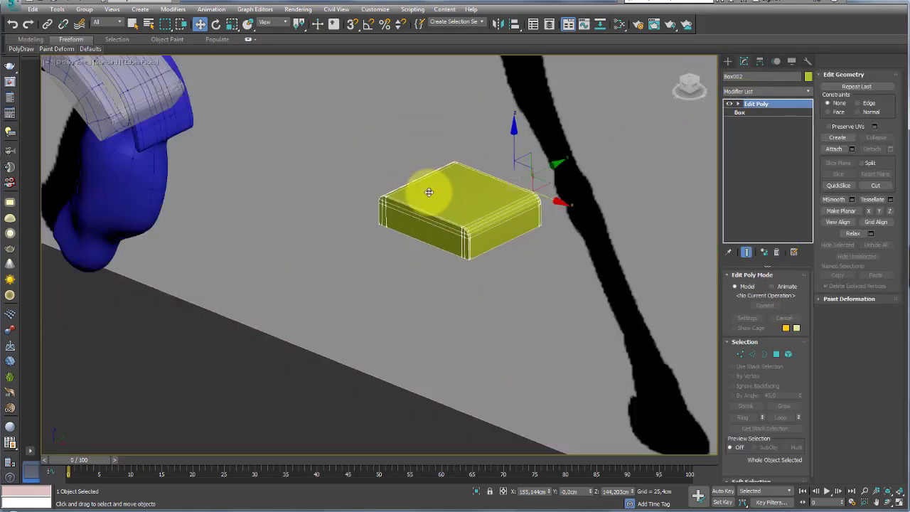
pyautogui.scroll(-3, 405, 206)
# Select the slat box and frame the bench arm in a zoomed front view.
pyautogui.click(322, 192)
pyautogui.moveTo(349, 224)
pyautogui.keyDown('alt'); pyautogui.mouseDown(button='middle')
pyautogui.moveTo(390, 239)
pyautogui.moveTo(386, 263)
pyautogui.moveTo(351, 191)
pyautogui.mouseUp(button='middle'); pyautogui.keyUp('alt')
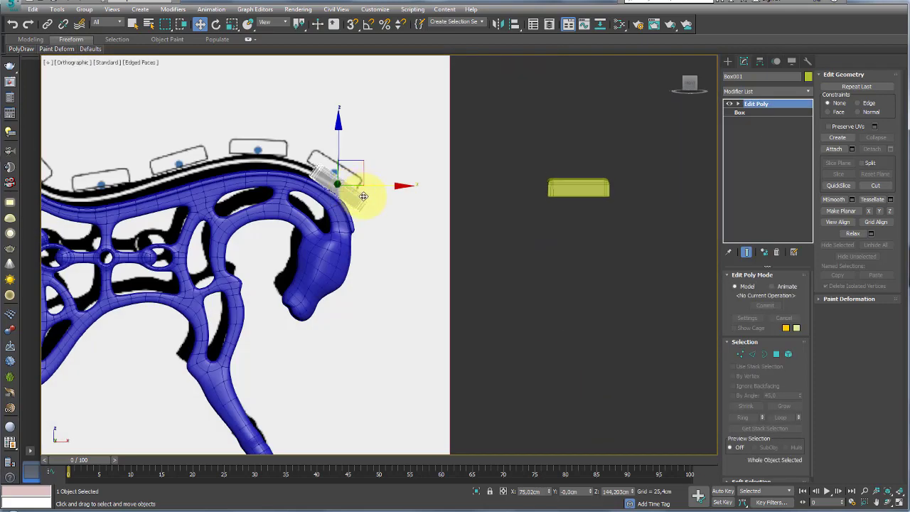
pyautogui.press('f')
pyautogui.scroll(5, 467, 213)
pyautogui.scroll(3, 516, 199)
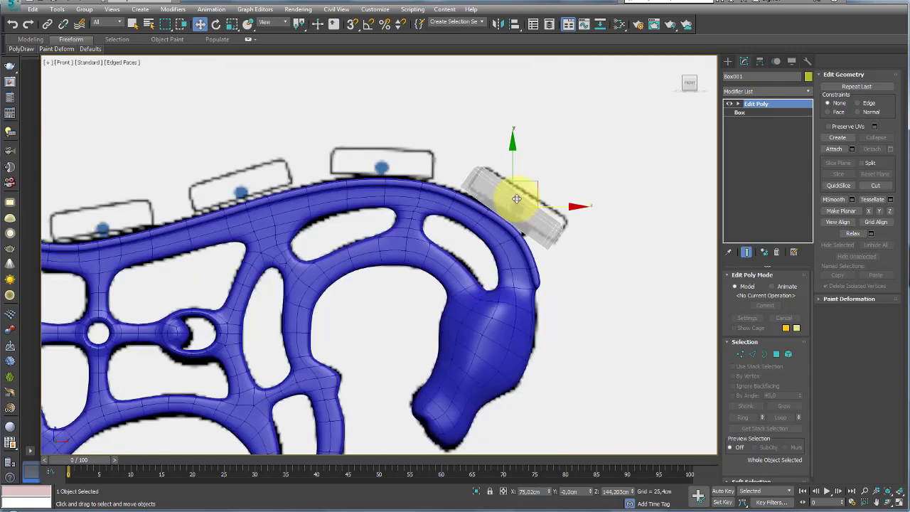
pyautogui.moveTo(516, 199); pyautogui.dragTo(554, 266, button='middle')
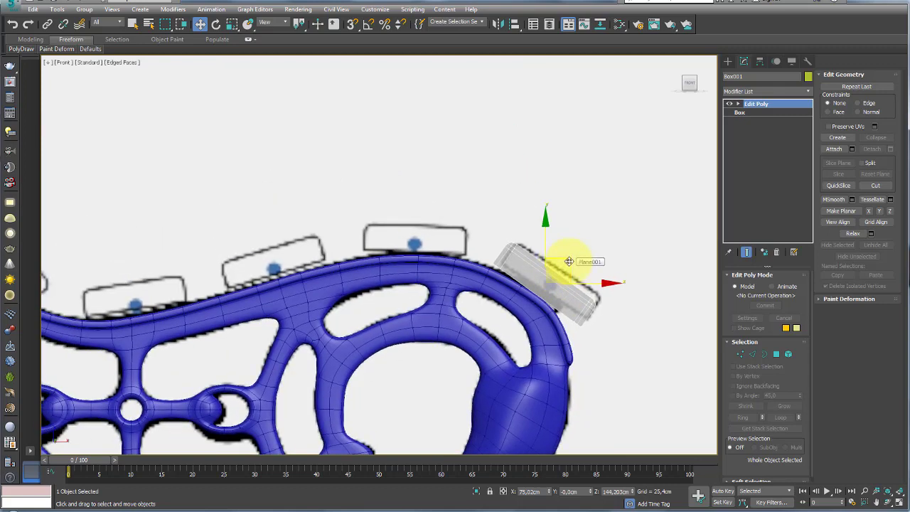
# Clone a slat up the seat, rotate it level onto its pad, then Shift-drag another copy left.
pyautogui.keyDown('shift'); pyautogui.moveTo(568, 262); pyautogui.dragTo(440, 225); pyautogui.keyUp('shift')
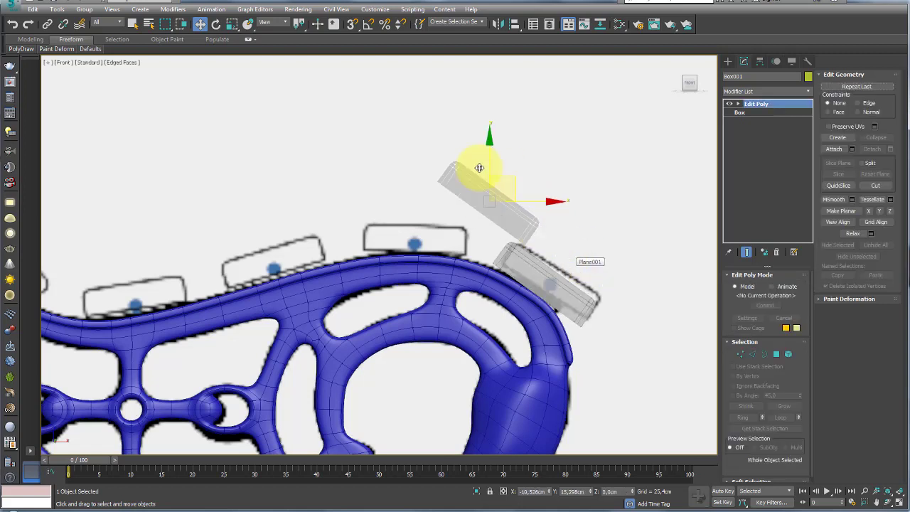
pyautogui.click(457, 298)
pyautogui.press('e')
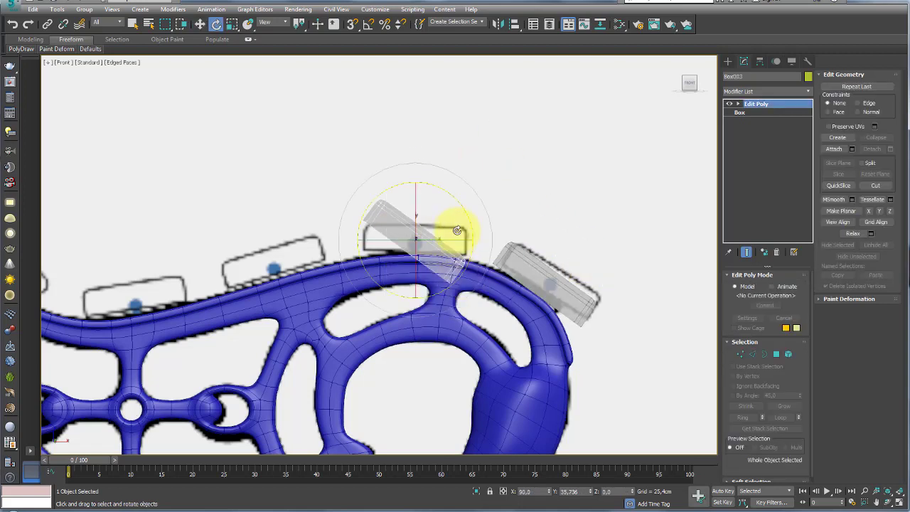
pyautogui.moveTo(464, 212); pyautogui.dragTo(450, 182)
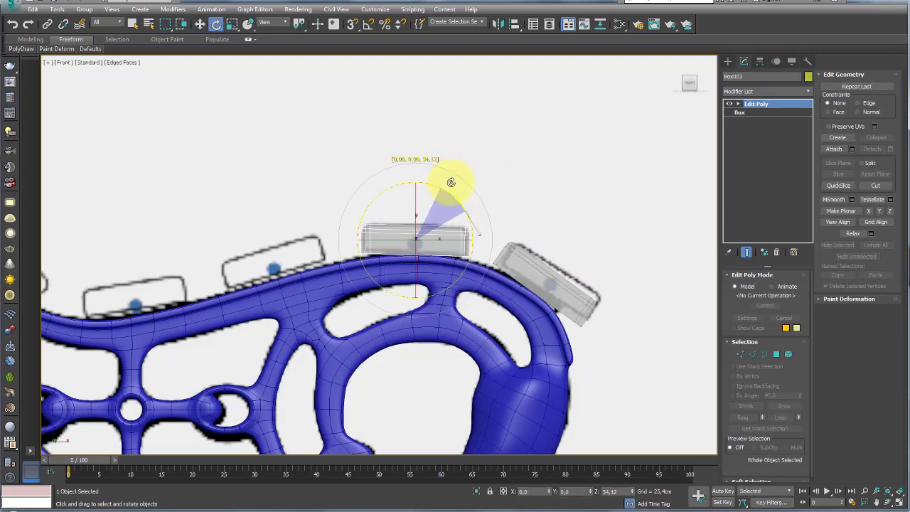
pyautogui.press('w')
pyautogui.moveTo(436, 213)
pyautogui.keyDown('shift'); pyautogui.mouseDown()
pyautogui.moveTo(294, 213)
pyautogui.moveTo(294, 236)
pyautogui.moveTo(304, 234)
pyautogui.mouseUp(); pyautogui.keyUp('shift')
# Make the new slat copy an Instance and tilt it to match its pad.
pyautogui.click(418, 235)
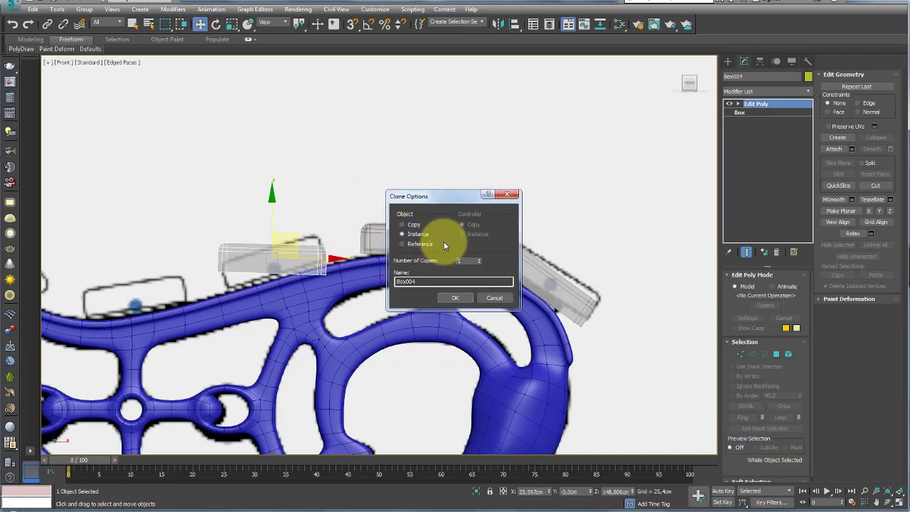
pyautogui.moveTo(437, 232)
pyautogui.mouseDown()
pyautogui.moveTo(410, 235)
pyautogui.moveTo(438, 239)
pyautogui.mouseUp()
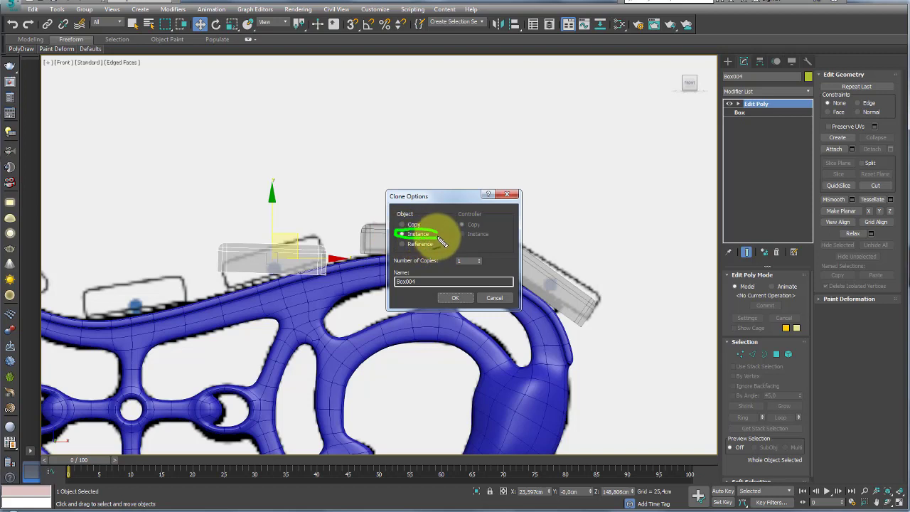
pyautogui.click(455, 297)
pyautogui.press('e')
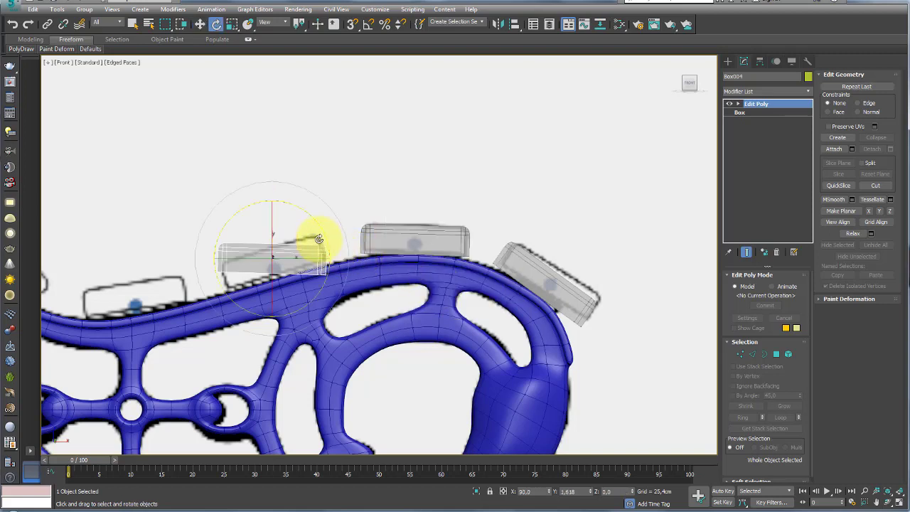
pyautogui.moveTo(320, 224)
pyautogui.mouseDown()
pyautogui.moveTo(305, 213)
pyautogui.moveTo(297, 240)
pyautogui.mouseUp()
pyautogui.press('w')
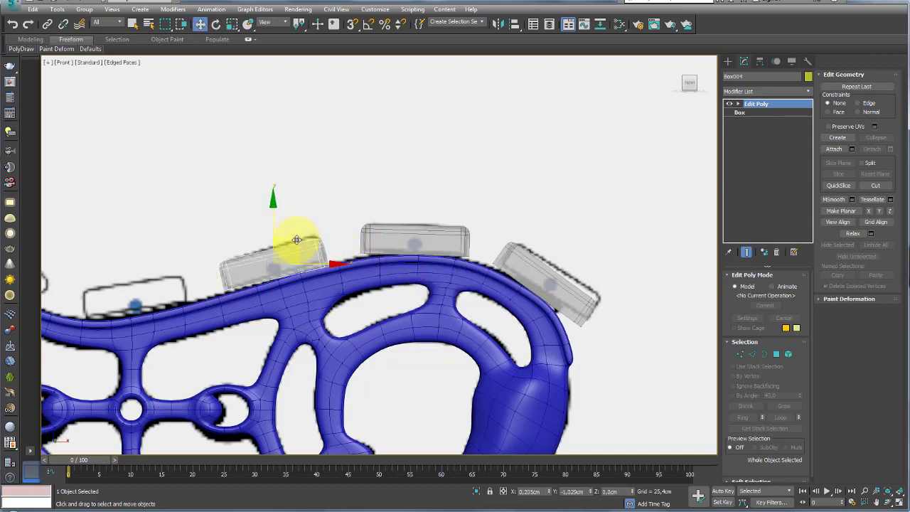
pyautogui.press('e')
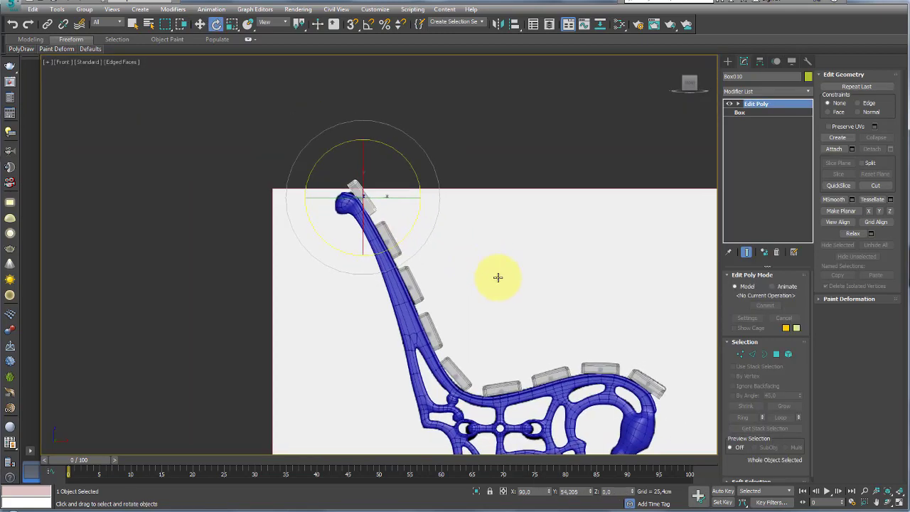
# Return to a perspective view of the bench with the yellow box in view.
pyautogui.press('p')
pyautogui.moveTo(497, 277)
pyautogui.keyDown('alt'); pyautogui.mouseDown(button='middle')
pyautogui.moveTo(552, 301)
pyautogui.moveTo(528, 329)
pyautogui.moveTo(462, 328)
pyautogui.moveTo(493, 339)
pyautogui.moveTo(533, 308)
pyautogui.moveTo(497, 244)
pyautogui.moveTo(482, 266)
pyautogui.mouseUp(button='middle'); pyautogui.keyUp('alt')
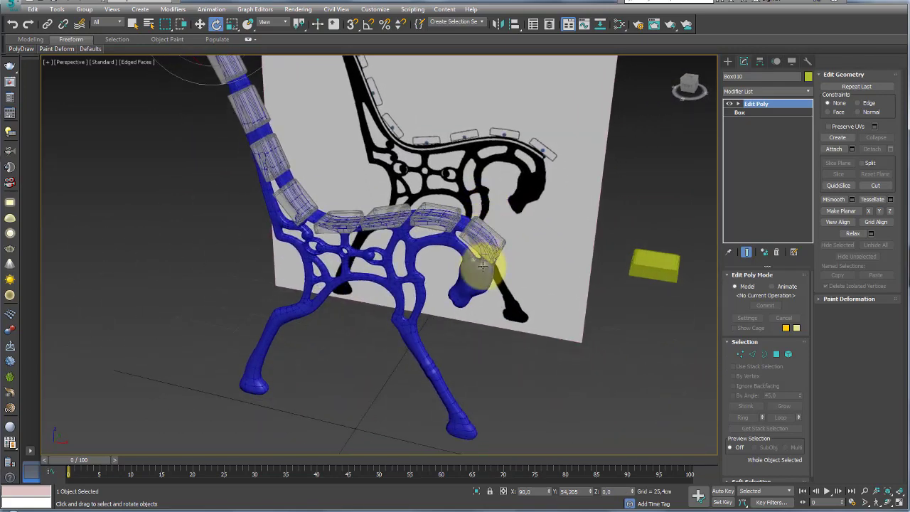
pyautogui.moveTo(609, 276); pyautogui.dragTo(512, 302, button='middle')
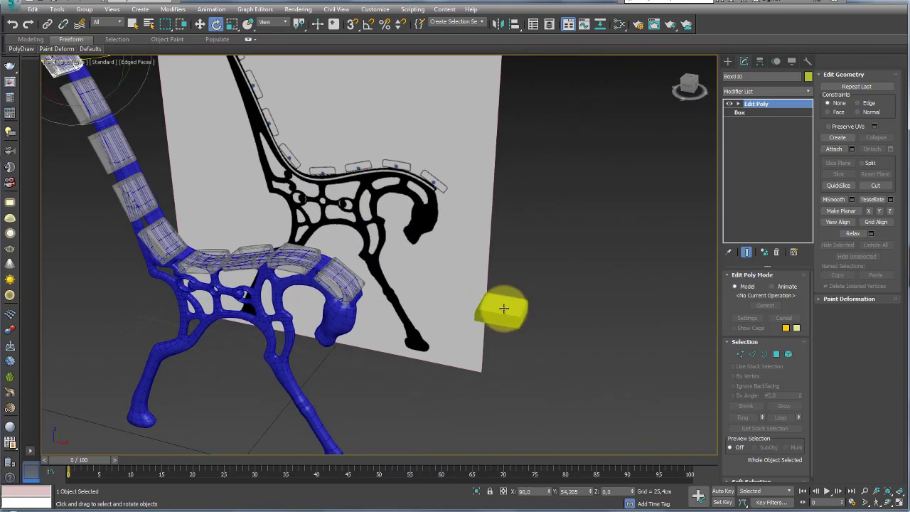
pyautogui.click(727, 62)
pyautogui.moveTo(661, 157)
pyautogui.keyDown('alt'); pyautogui.mouseDown(button='middle')
pyautogui.moveTo(605, 214)
pyautogui.moveTo(625, 199)
pyautogui.mouseUp(button='middle'); pyautogui.keyUp('alt')
# Create a small sphere and align it to the yellow box's centre on X, Y and Z.
pyautogui.click(747, 135)
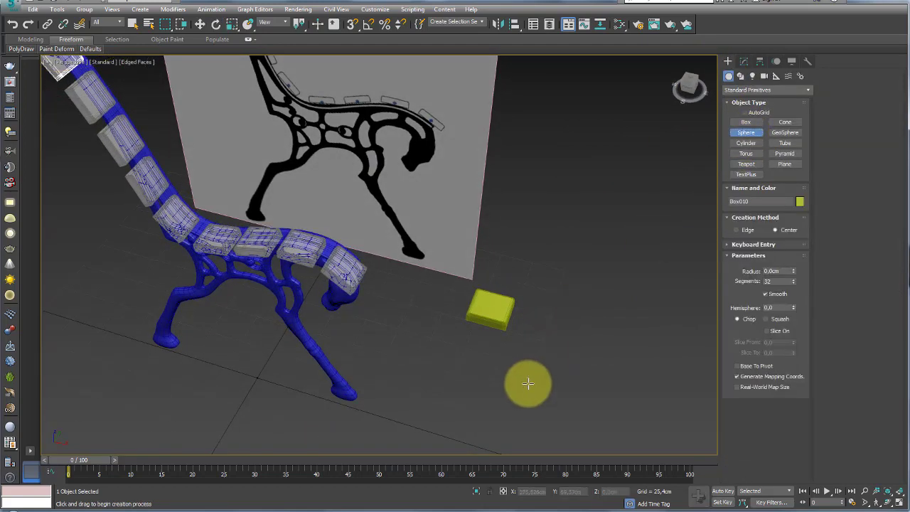
pyautogui.moveTo(530, 388); pyautogui.dragTo(538, 399)
pyautogui.press('w')
pyautogui.hotkey('alt', 'a')
pyautogui.click(496, 313)
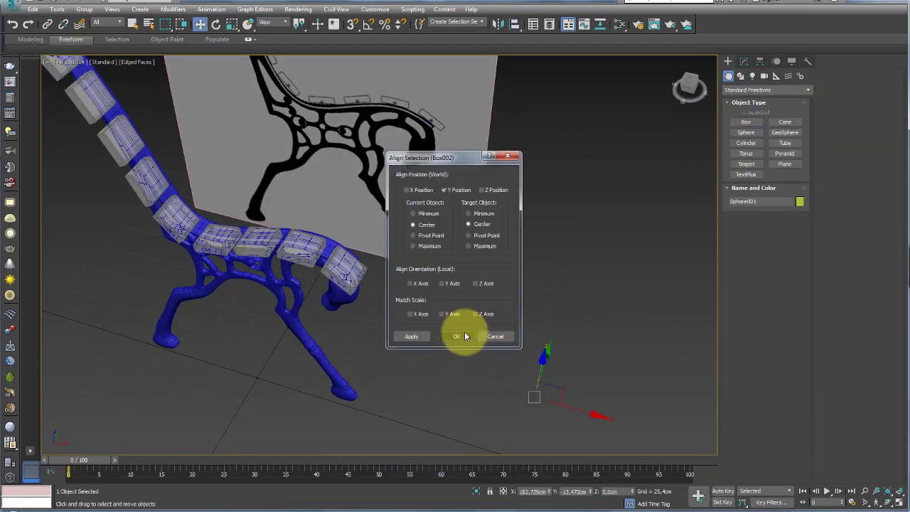
pyautogui.click(406, 190)
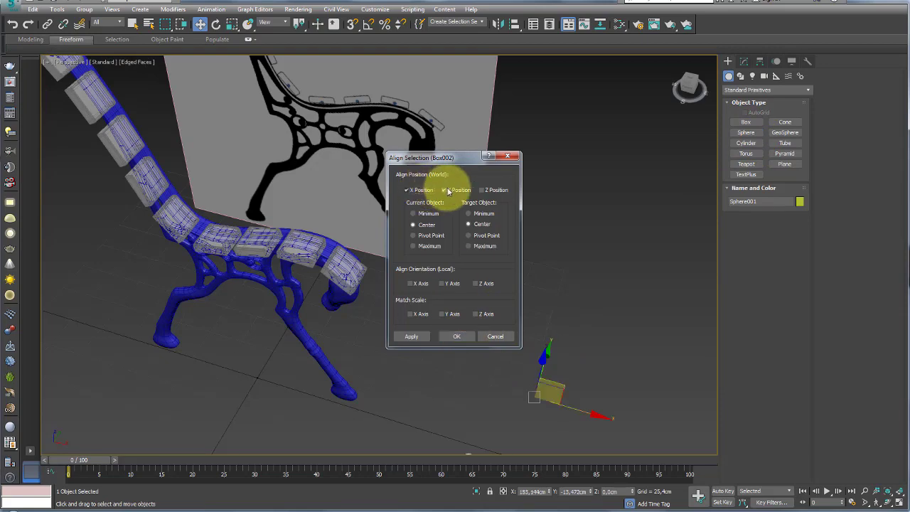
pyautogui.click(481, 190)
pyautogui.click(457, 336)
# Raise the sphere in Z so it sits on top of the box.
pyautogui.keyDown('alt'); pyautogui.moveTo(459, 337); pyautogui.dragTo(488, 296, button='middle'); pyautogui.keyUp('alt')
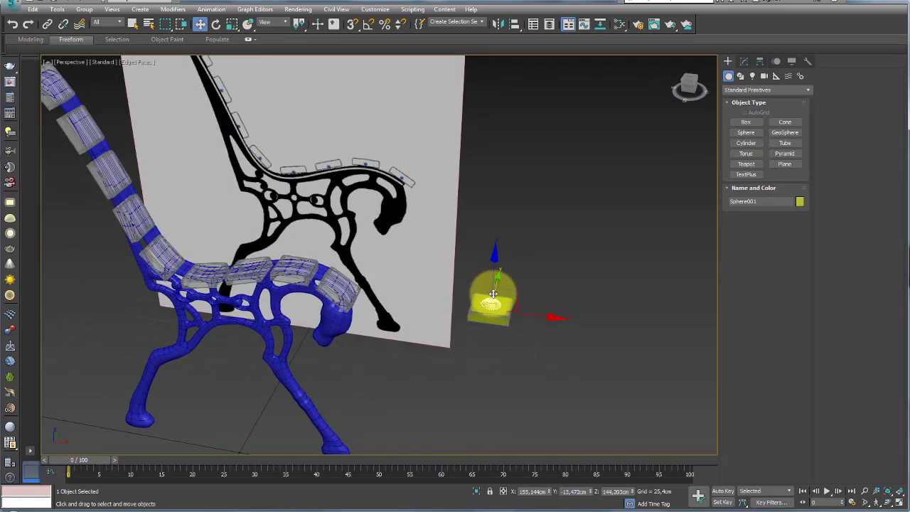
pyautogui.scroll(5, 482, 295)
pyautogui.moveTo(483, 296); pyautogui.dragTo(489, 233)
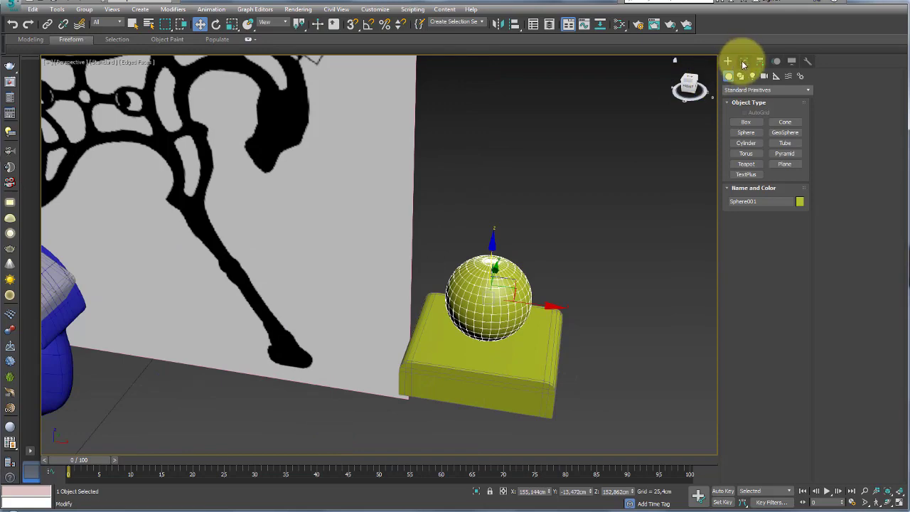
pyautogui.click(743, 64)
# Reduce the sphere's radius and convert it to Editable Poly.
pyautogui.moveTo(792, 290); pyautogui.dragTo(794, 316)
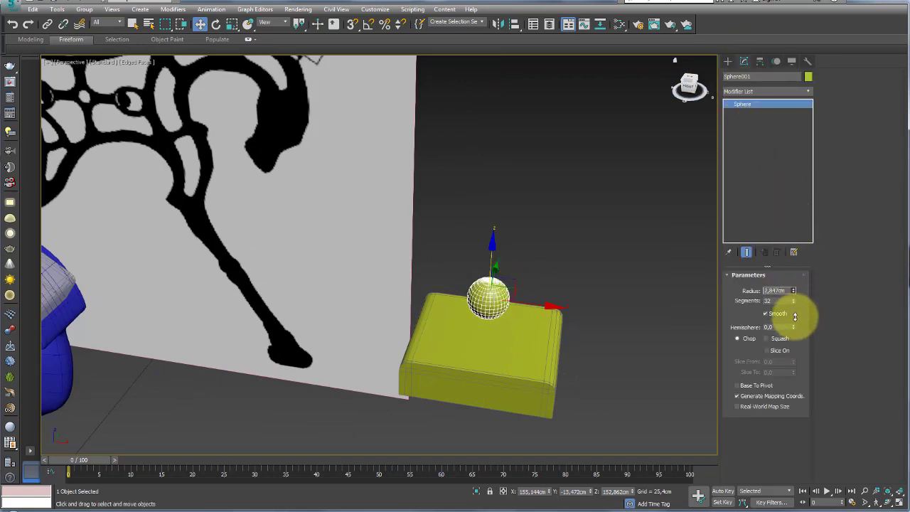
pyautogui.moveTo(556, 289)
pyautogui.keyDown('alt'); pyautogui.mouseDown(button='middle')
pyautogui.moveTo(550, 276)
pyautogui.moveTo(560, 291)
pyautogui.mouseUp(button='middle'); pyautogui.keyUp('alt')
pyautogui.scroll(2, 551, 285)
pyautogui.scroll(2, 548, 299)
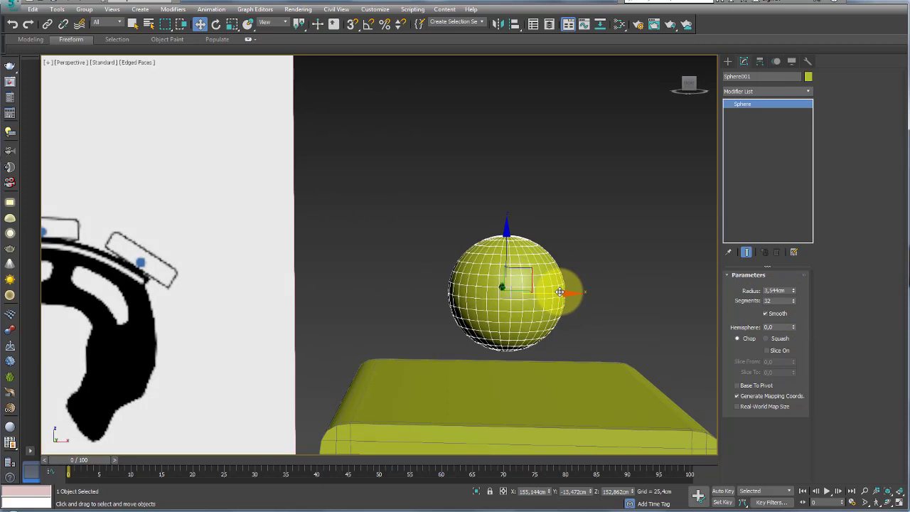
pyautogui.rightClick(560, 291)
pyautogui.click(659, 305)
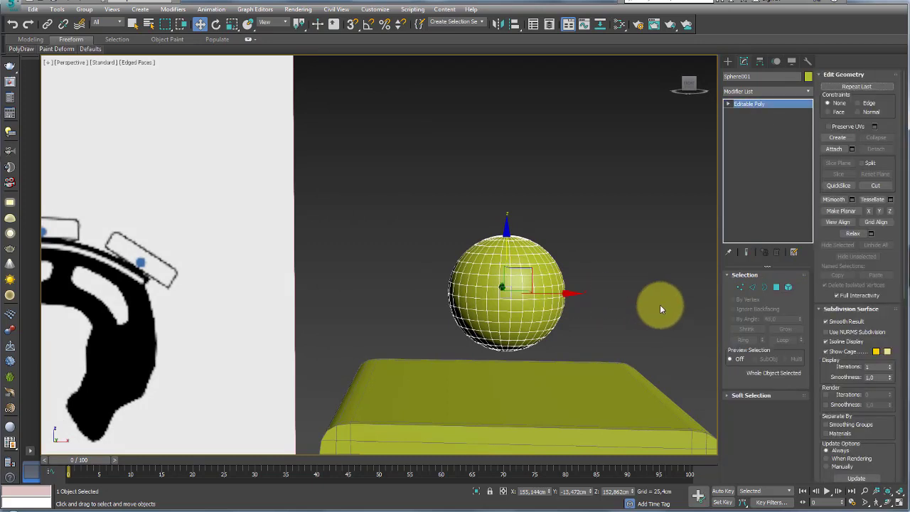
# Delete the sphere's lower half and scale the remaining hemisphere flat in Z.
pyautogui.click(776, 287)
pyautogui.keyDown('alt'); pyautogui.moveTo(544, 319); pyautogui.dragTo(665, 368, button='middle'); pyautogui.keyUp('alt')
pyautogui.press('Delete')
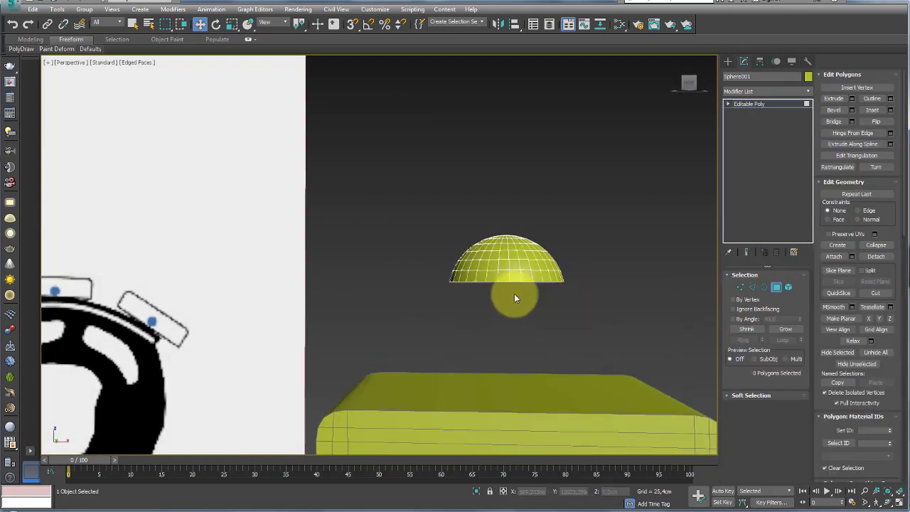
pyautogui.click(762, 104)
pyautogui.press('r')
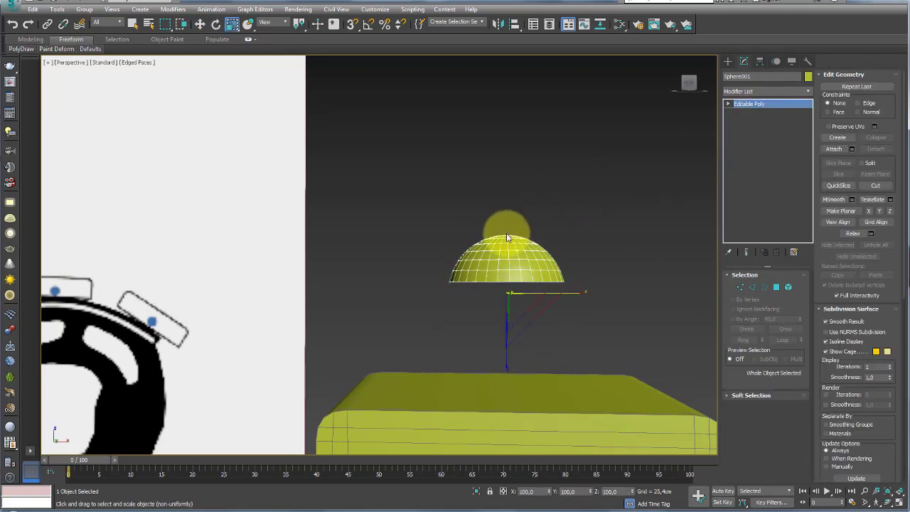
pyautogui.moveTo(506, 305)
pyautogui.mouseDown()
pyautogui.moveTo(501, 361)
pyautogui.moveTo(504, 315)
pyautogui.mouseUp()
pyautogui.moveTo(503, 315)
pyautogui.keyDown('alt'); pyautogui.mouseDown(button='middle')
pyautogui.moveTo(553, 305)
pyautogui.moveTo(538, 300)
pyautogui.moveTo(543, 336)
pyautogui.mouseUp(button='middle'); pyautogui.keyUp('alt')
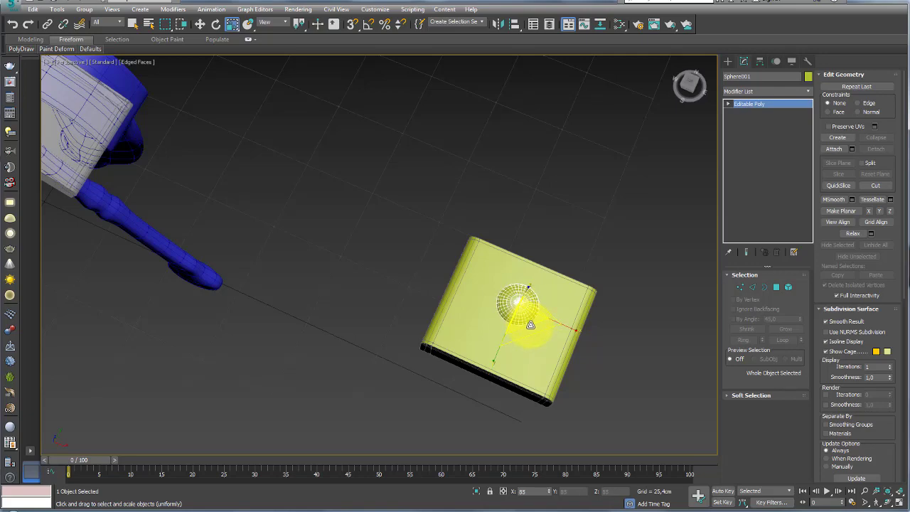
# Select the dome's open border and Shift-move it down into a shank reaching the box.
pyautogui.keyDown('alt'); pyautogui.moveTo(530, 327); pyautogui.dragTo(727, 283, button='middle'); pyautogui.keyUp('alt')
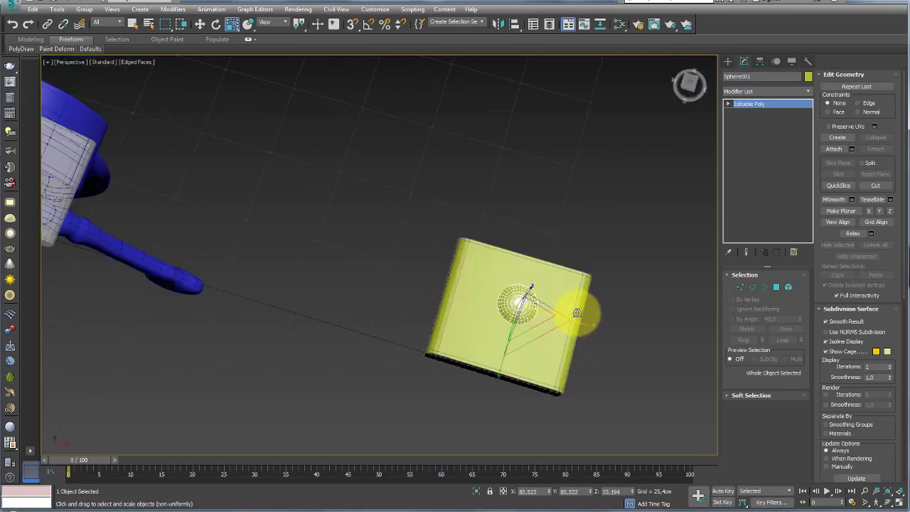
pyautogui.click(764, 287)
pyautogui.moveTo(625, 284)
pyautogui.mouseDown()
pyautogui.moveTo(479, 328)
pyautogui.moveTo(513, 314)
pyautogui.mouseUp()
pyautogui.scroll(5, 524, 305)
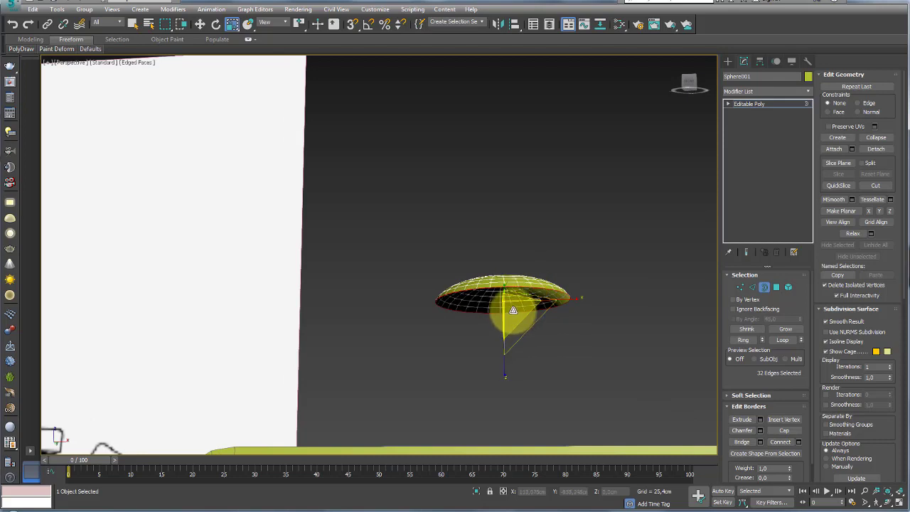
pyautogui.hotkey('ctrl', 'z')
pyautogui.press('w')
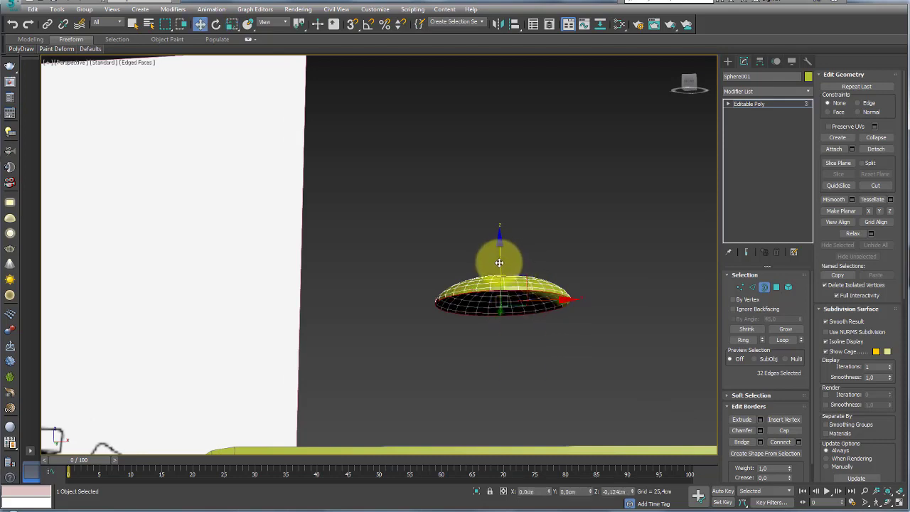
pyautogui.press('r')
pyautogui.moveTo(518, 321); pyautogui.dragTo(527, 362)
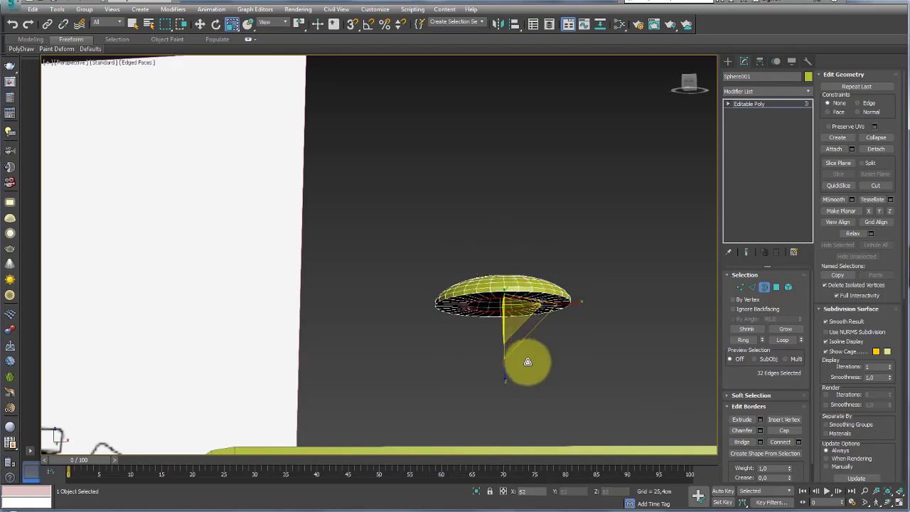
pyautogui.hotkey('ctrl', 'z')
pyautogui.press('w')
pyautogui.keyDown('shift'); pyautogui.moveTo(508, 264); pyautogui.dragTo(502, 471); pyautogui.keyUp('shift')
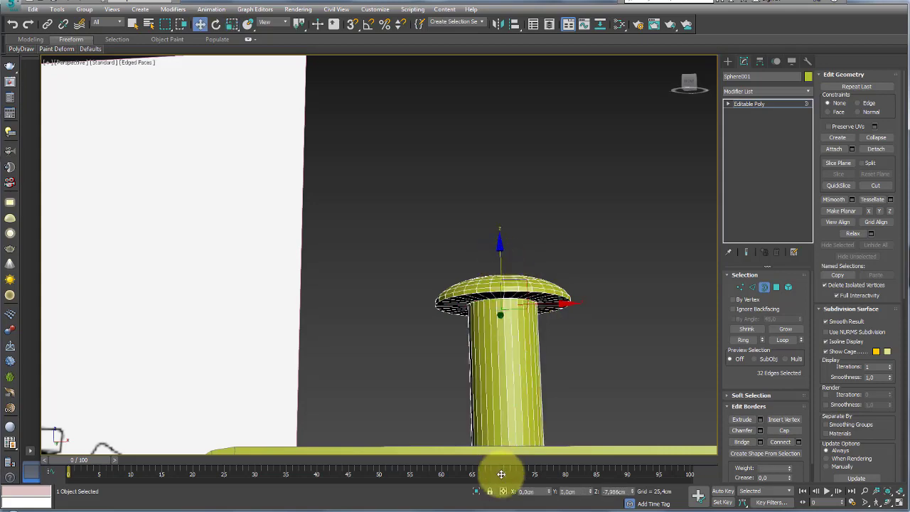
pyautogui.moveTo(502, 471)
pyautogui.mouseDown(button='middle')
pyautogui.moveTo(516, 259)
pyautogui.moveTo(653, 171)
pyautogui.mouseUp(button='middle')
pyautogui.scroll(-5, 516, 259)
pyautogui.click(751, 103)
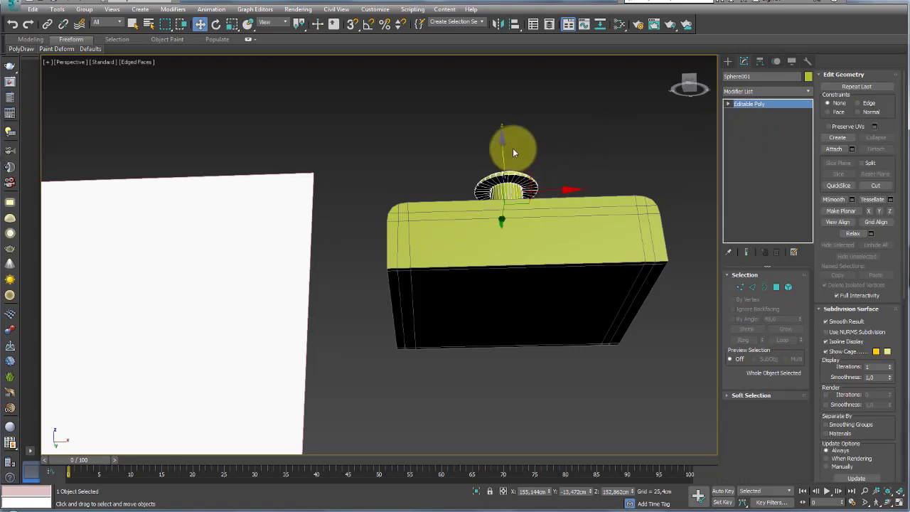
# Connect the shank's edges with Pinch to add edge loops close to its tip.
pyautogui.moveTo(512, 147)
pyautogui.keyDown('alt'); pyautogui.mouseDown(button='middle')
pyautogui.moveTo(519, 221)
pyautogui.moveTo(514, 202)
pyautogui.mouseUp(button='middle'); pyautogui.keyUp('alt')
pyautogui.moveTo(513, 202); pyautogui.dragTo(516, 215)
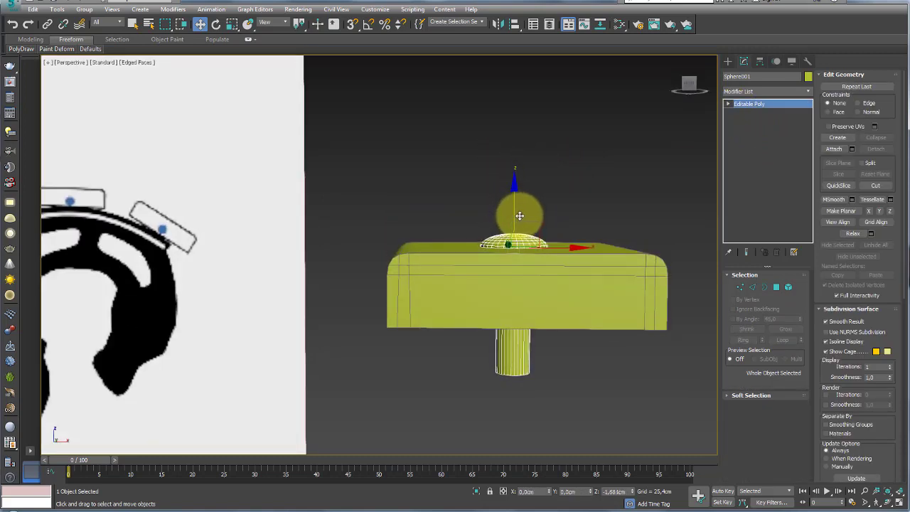
pyautogui.moveTo(519, 215)
pyautogui.keyDown('alt'); pyautogui.mouseDown(button='middle')
pyautogui.moveTo(534, 289)
pyautogui.moveTo(724, 300)
pyautogui.mouseUp(button='middle'); pyautogui.keyUp('alt')
pyautogui.click(754, 286)
pyautogui.keyDown('alt'); pyautogui.moveTo(569, 320); pyautogui.dragTo(398, 351, button='middle'); pyautogui.keyUp('alt')
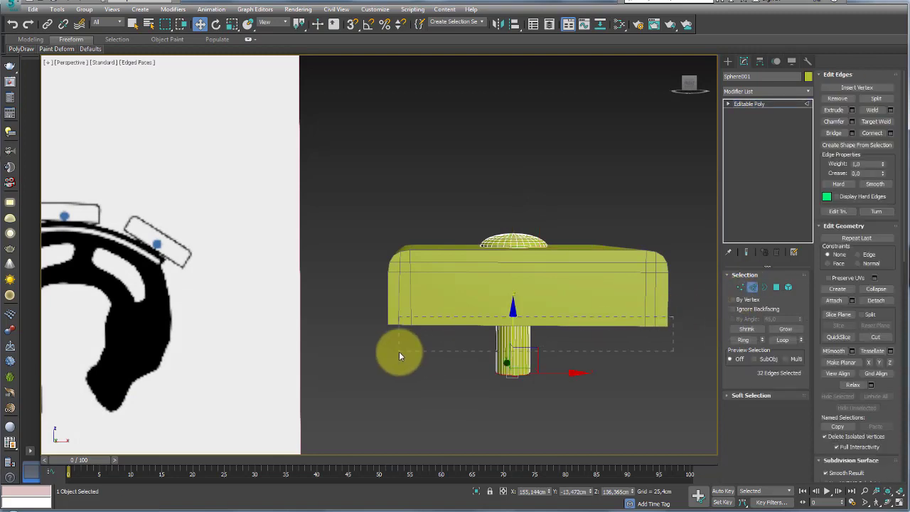
pyautogui.moveTo(398, 351); pyautogui.dragTo(655, 295)
pyautogui.keyDown('alt'); pyautogui.moveTo(655, 296); pyautogui.dragTo(711, 213, button='middle'); pyautogui.keyUp('alt')
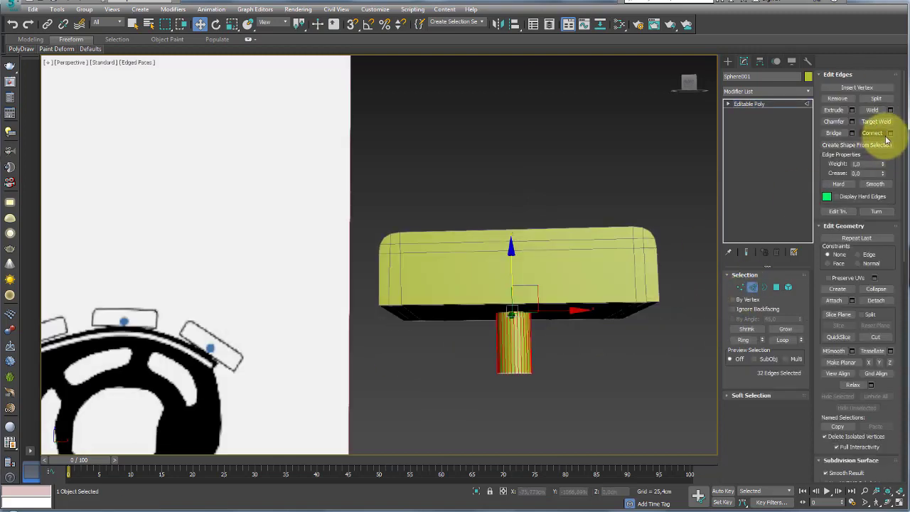
pyautogui.click(889, 133)
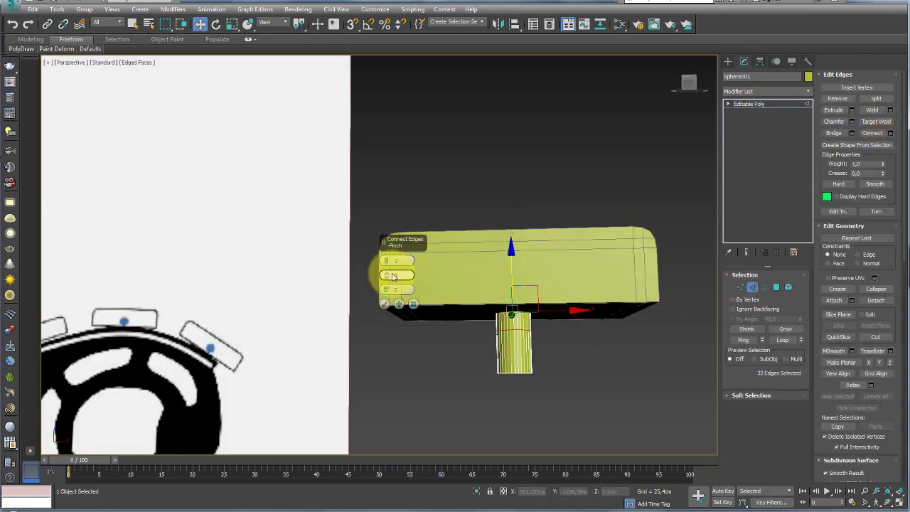
pyautogui.press('F3')
pyautogui.moveTo(387, 276); pyautogui.dragTo(390, 94)
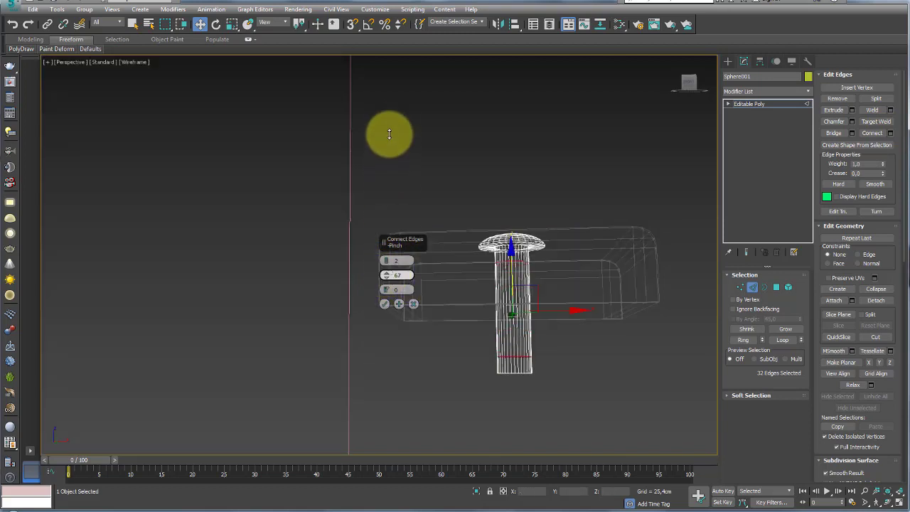
pyautogui.click(385, 303)
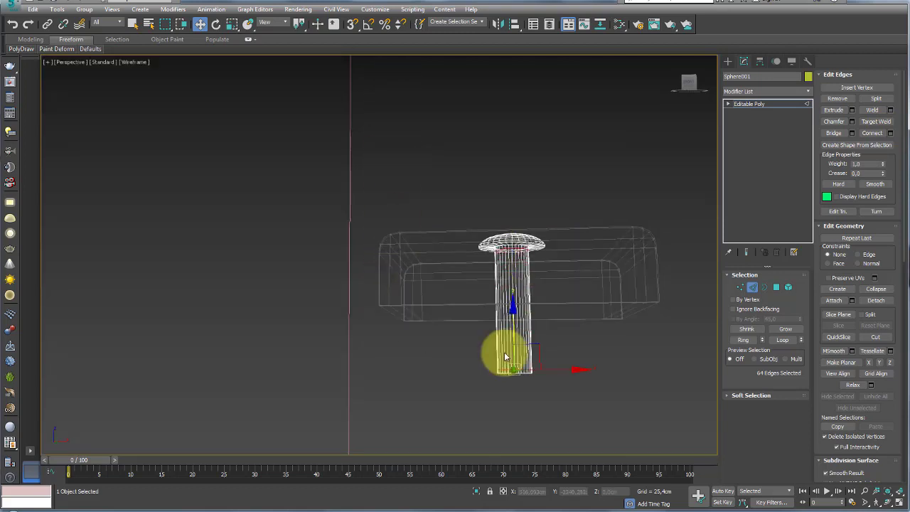
# Scale the shank's bottom border inward and collapse it to close a tapered tip.
pyautogui.moveTo(555, 397); pyautogui.dragTo(505, 271)
pyautogui.click(764, 287)
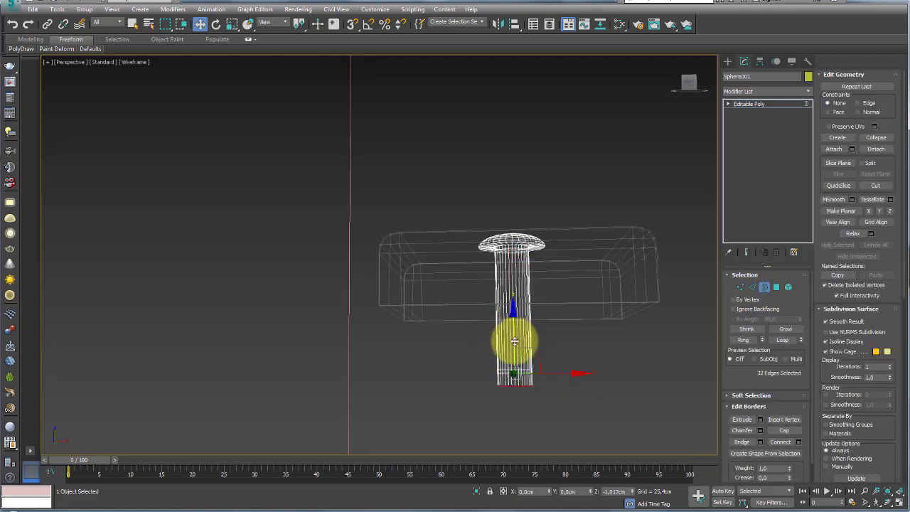
pyautogui.press('r')
pyautogui.press('w')
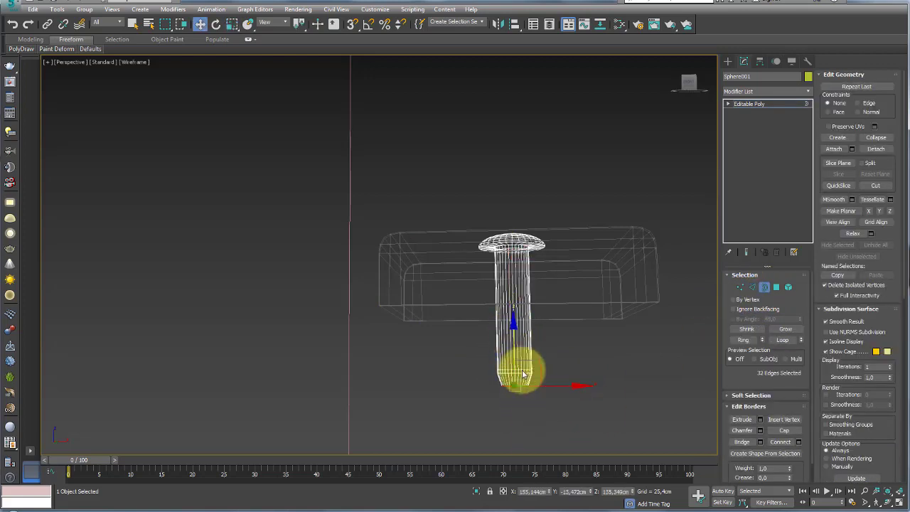
pyautogui.keyDown('alt'); pyautogui.moveTo(518, 348); pyautogui.dragTo(518, 337, button='middle'); pyautogui.keyUp('alt')
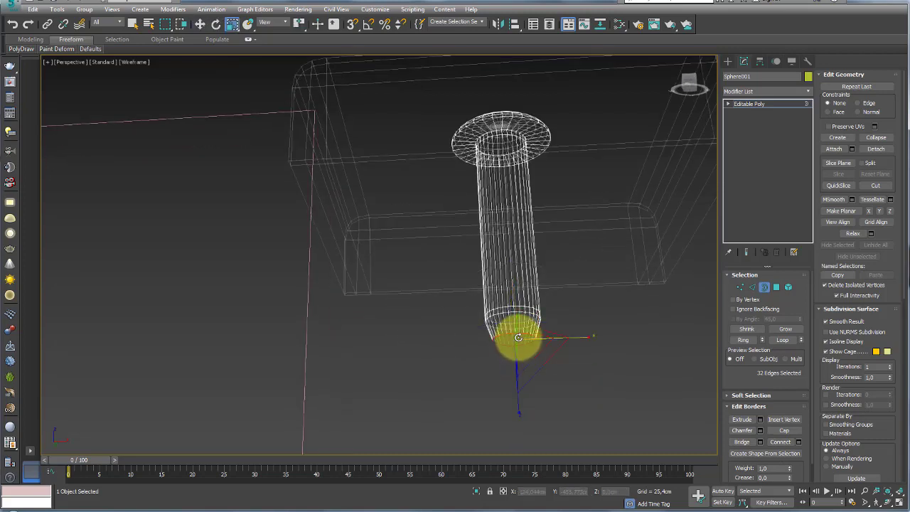
pyautogui.press('r')
pyautogui.moveTo(527, 348); pyautogui.dragTo(532, 376)
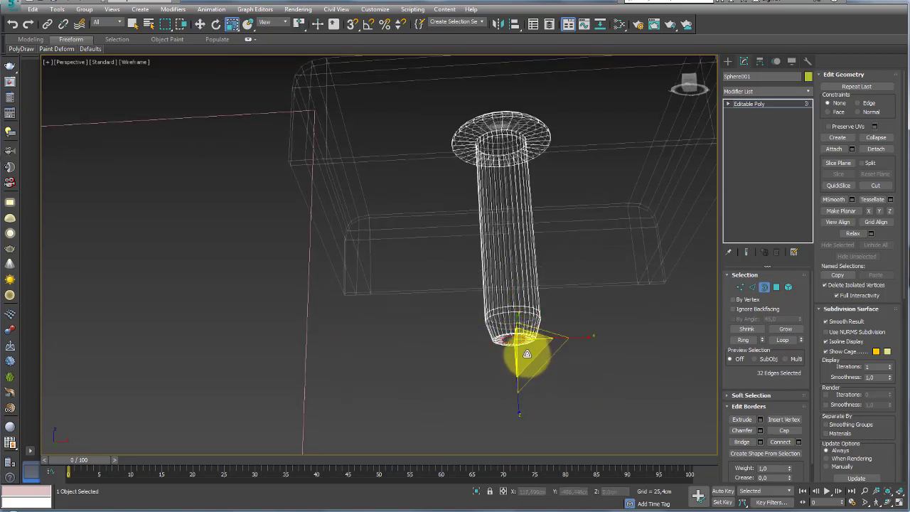
pyautogui.click(876, 138)
# Leave sub-object mode on the bolt and return to the Create panel.
pyautogui.keyDown('alt'); pyautogui.moveTo(568, 213); pyautogui.dragTo(558, 221, button='middle'); pyautogui.keyUp('alt')
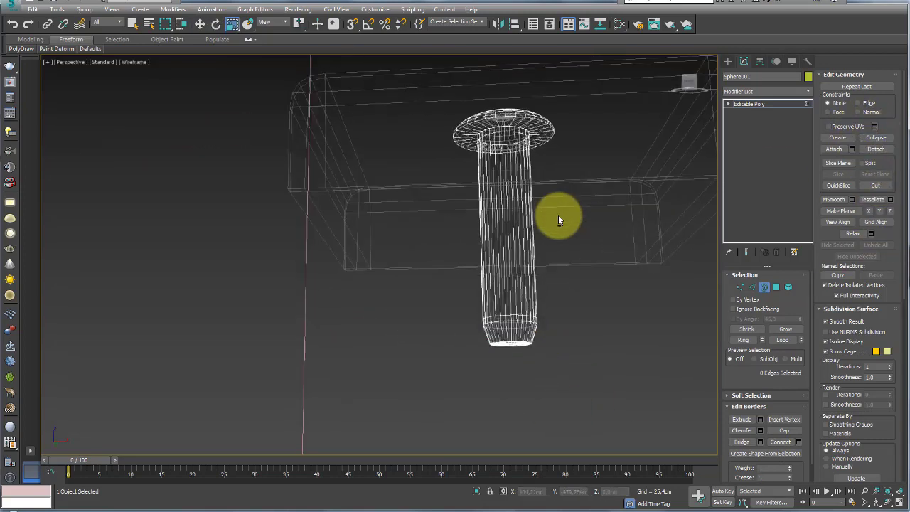
pyautogui.click(747, 106)
pyautogui.keyDown('alt'); pyautogui.moveTo(629, 211); pyautogui.dragTo(589, 218, button='middle'); pyautogui.keyUp('alt')
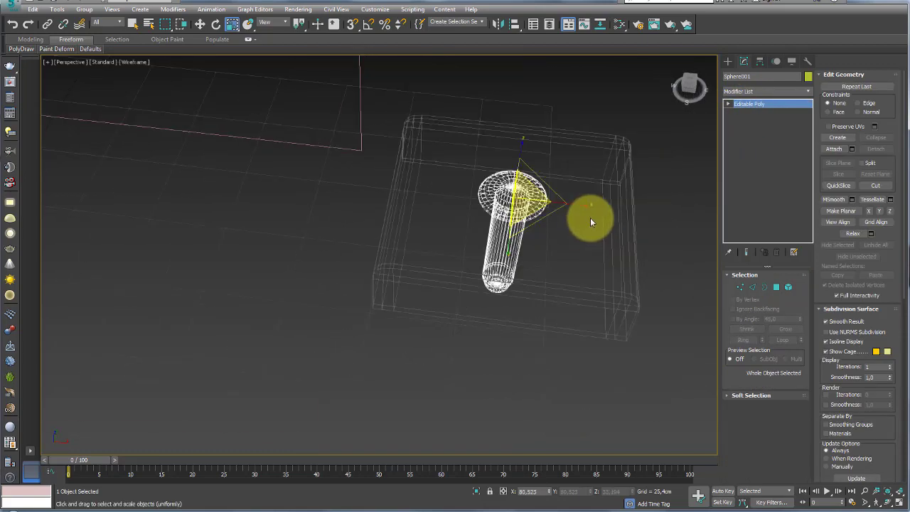
pyautogui.click(728, 62)
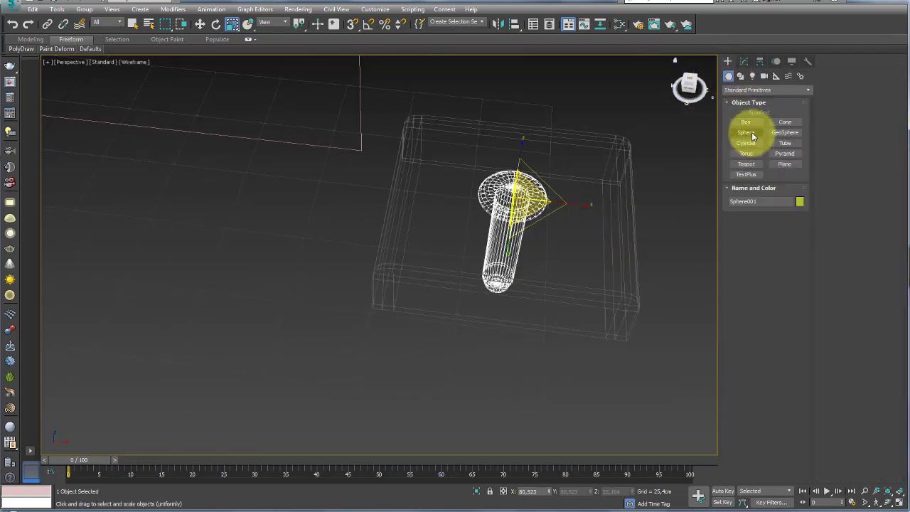
# Draw a cylinder beside the slat with 6 sides and 1 height segment, then end isolation.
pyautogui.click(754, 146)
pyautogui.scroll(-5, 569, 342)
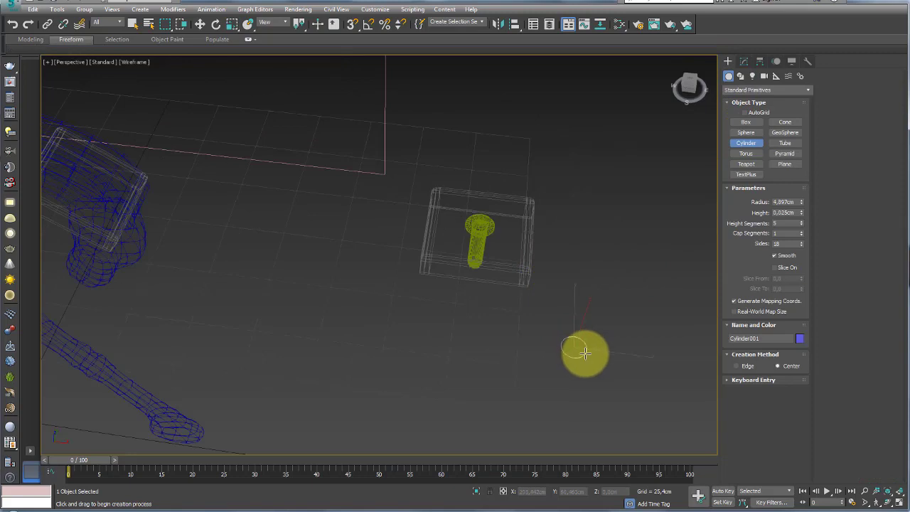
pyautogui.moveTo(577, 341); pyautogui.dragTo(598, 325)
pyautogui.click(599, 334)
pyautogui.hotkey('alt', 'q')
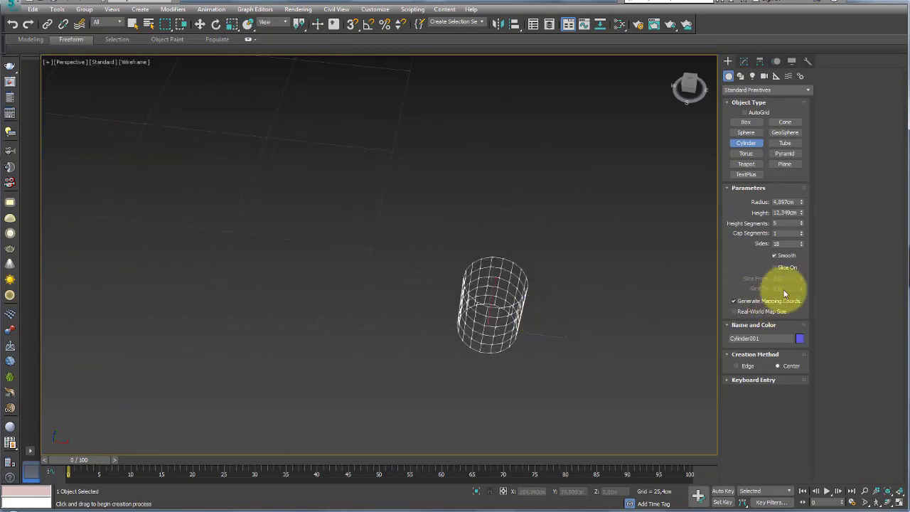
pyautogui.write('6')
pyautogui.press('Return')
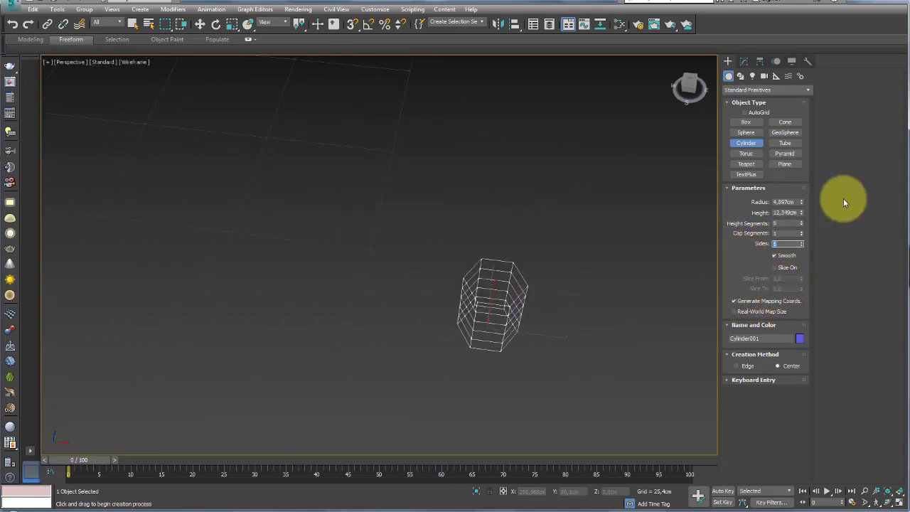
pyautogui.rightClick(801, 225)
pyautogui.hotkey('alt', 'q')
pyautogui.keyDown('alt'); pyautogui.moveTo(520, 270); pyautogui.dragTo(520, 211, button='middle'); pyautogui.keyUp('alt')
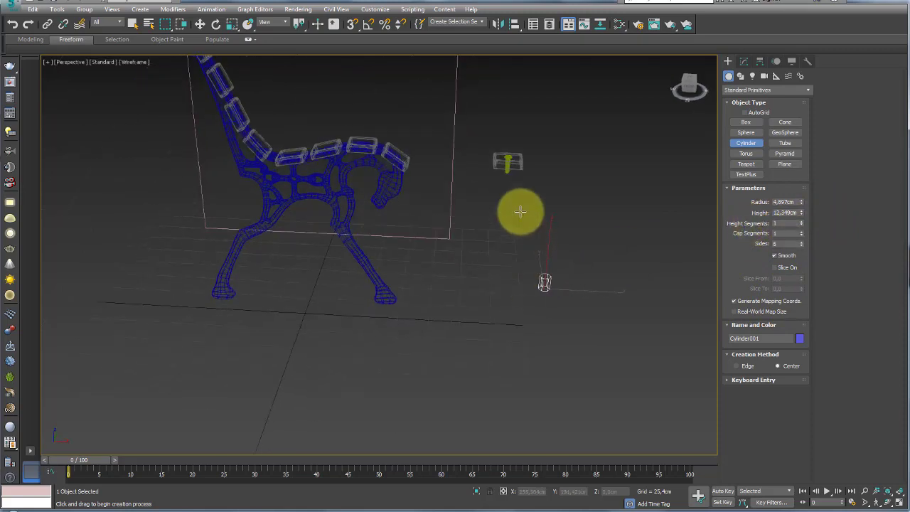
pyautogui.scroll(3, 520, 211)
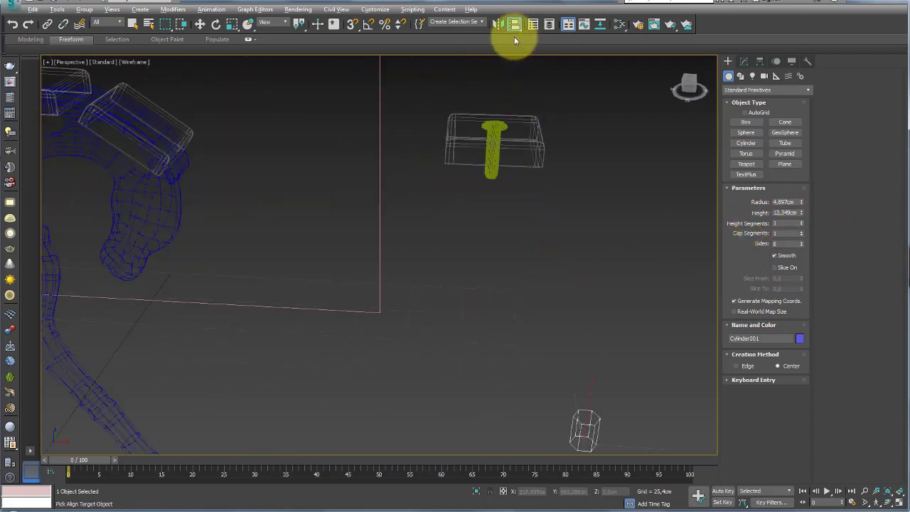
# Center the cylinder on Sphere001 with Align and flatten it to 33% in Z.
pyautogui.click(514, 26)
pyautogui.click(487, 174)
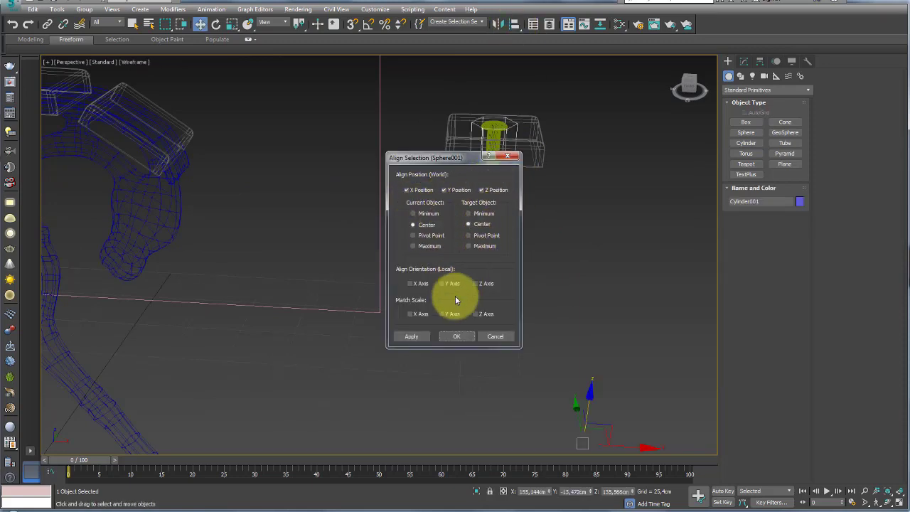
pyautogui.click(459, 340)
pyautogui.press('z')
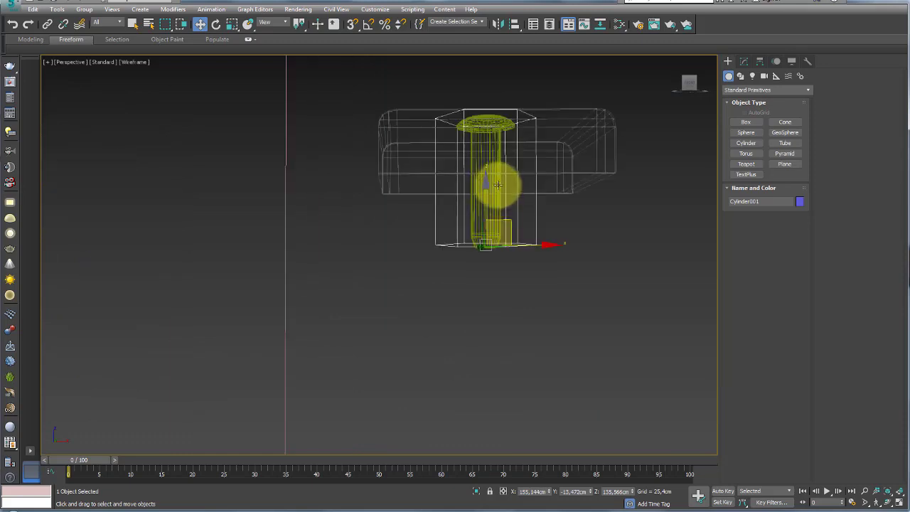
pyautogui.press('e')
pyautogui.press('r')
pyautogui.moveTo(483, 315); pyautogui.dragTo(488, 202)
# Shrink the nut uniformly and move it down onto the bolt's lower end.
pyautogui.press('w')
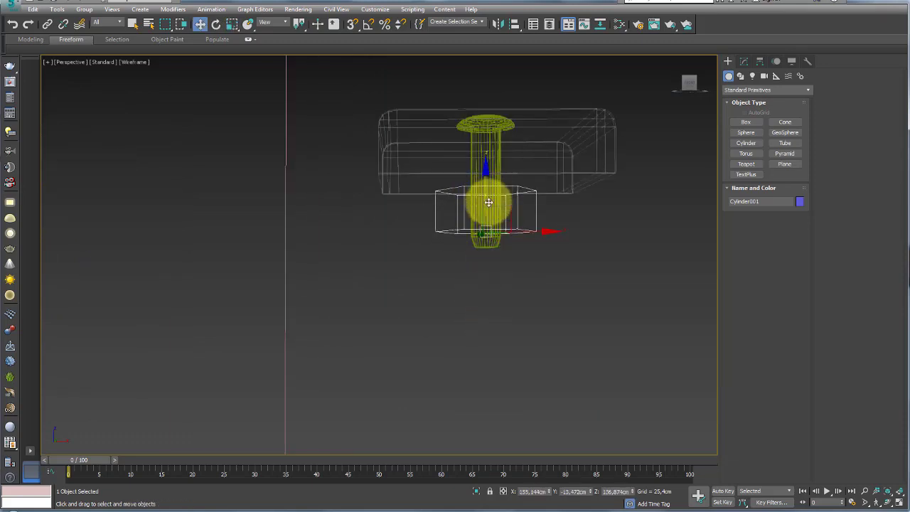
pyautogui.press('F3')
pyautogui.keyDown('alt'); pyautogui.moveTo(486, 211); pyautogui.dragTo(496, 244, button='middle'); pyautogui.keyUp('alt')
pyautogui.press('r')
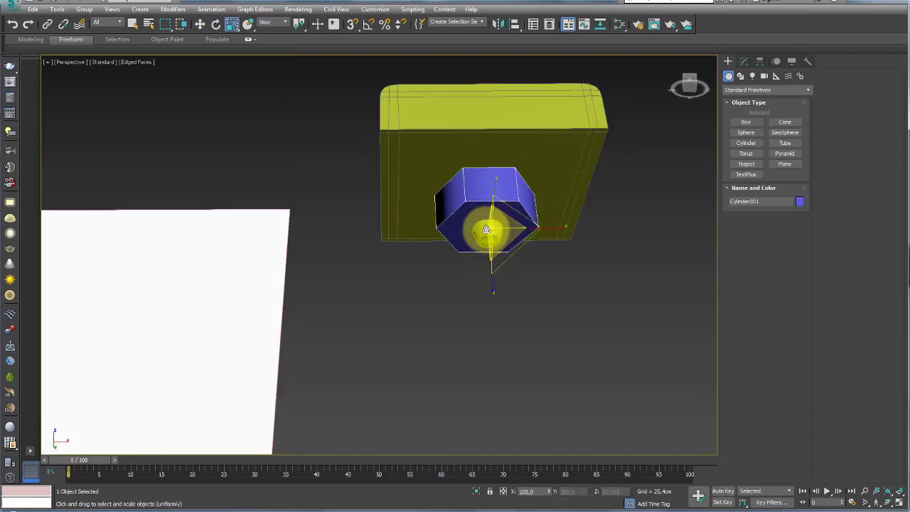
pyautogui.moveTo(496, 244); pyautogui.dragTo(499, 273)
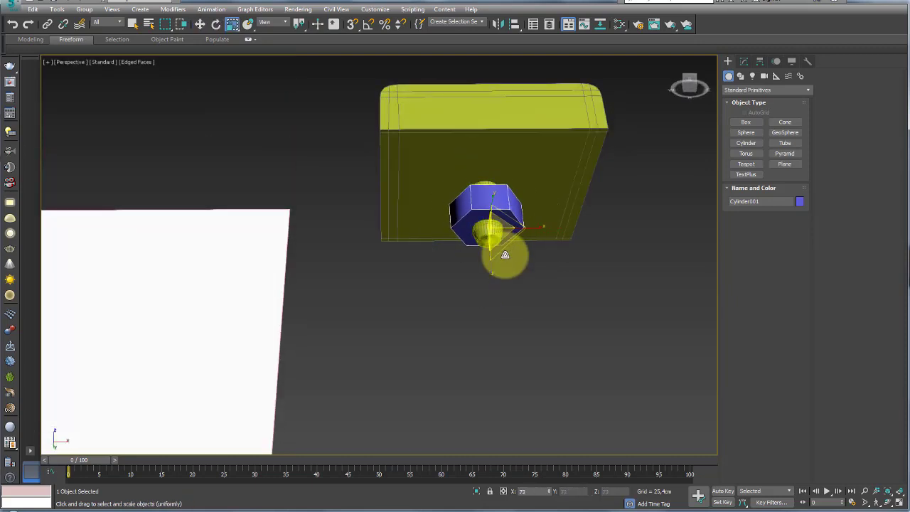
pyautogui.press('w')
pyautogui.moveTo(482, 195); pyautogui.dragTo(486, 238)
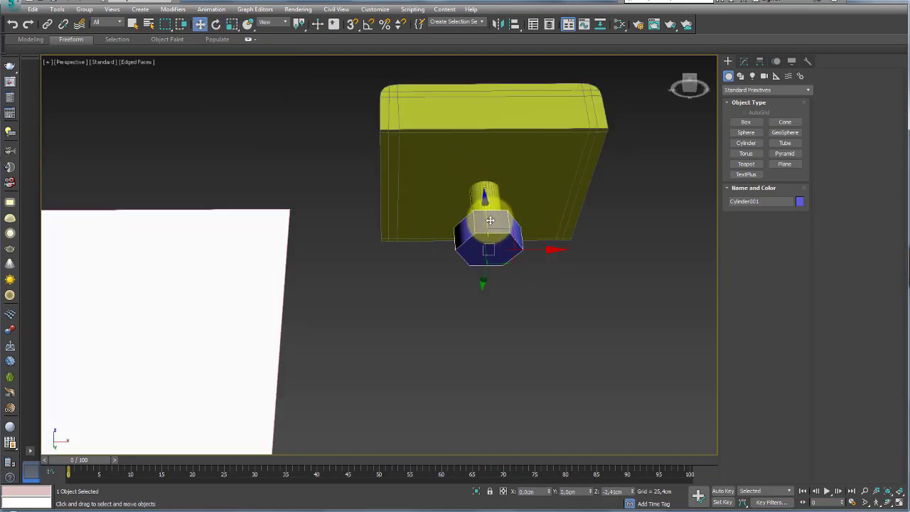
pyautogui.moveTo(485, 238)
pyautogui.keyDown('alt'); pyautogui.mouseDown(button='middle')
pyautogui.moveTo(501, 213)
pyautogui.moveTo(508, 257)
pyautogui.mouseUp(button='middle'); pyautogui.keyUp('alt')
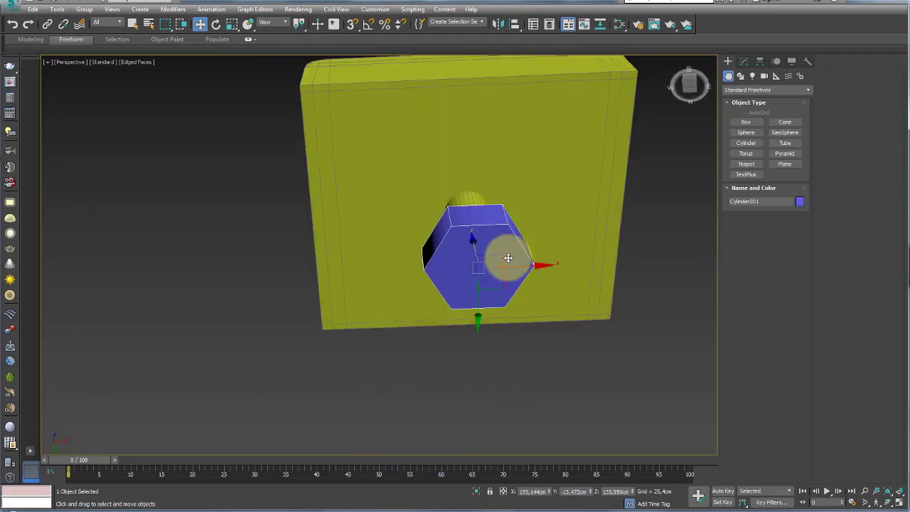
# Inset the nut's front hexagon face twice into concentric hexagonal rings.
pyautogui.click(775, 287)
pyautogui.click(481, 270)
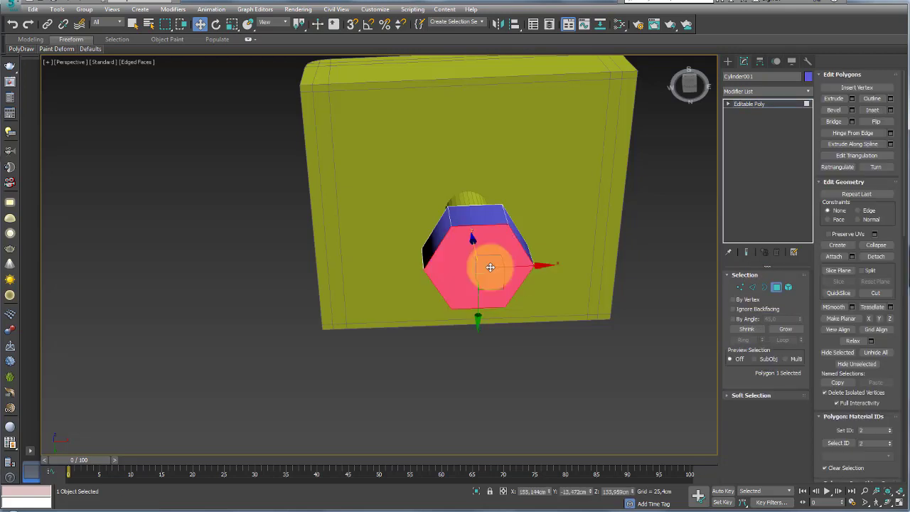
pyautogui.click(872, 110)
pyautogui.moveTo(481, 265); pyautogui.dragTo(481, 263)
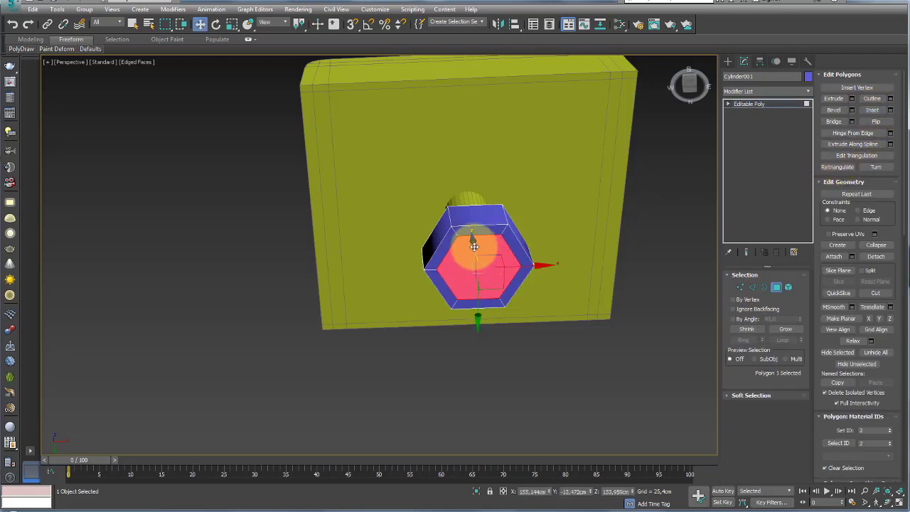
pyautogui.keyDown('alt'); pyautogui.moveTo(474, 247); pyautogui.dragTo(473, 264, button='middle'); pyautogui.keyUp('alt')
pyautogui.click(869, 113)
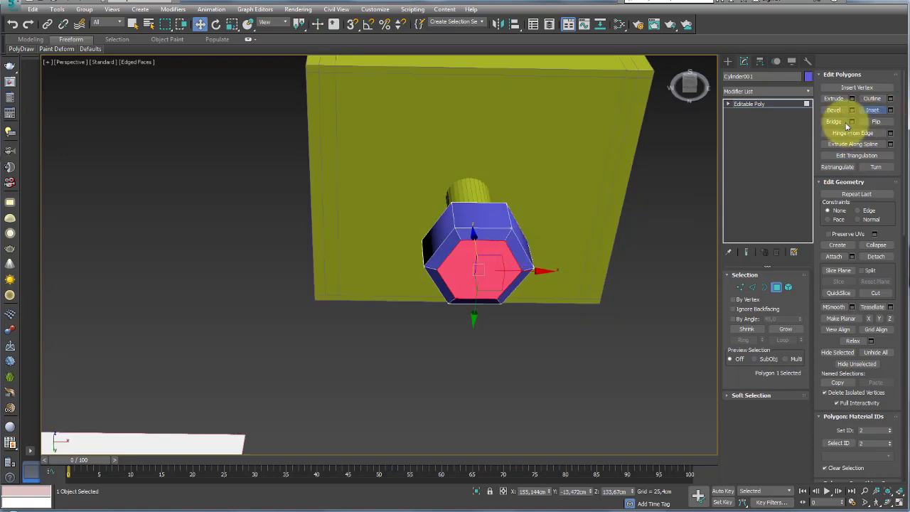
pyautogui.moveTo(479, 273); pyautogui.dragTo(491, 273)
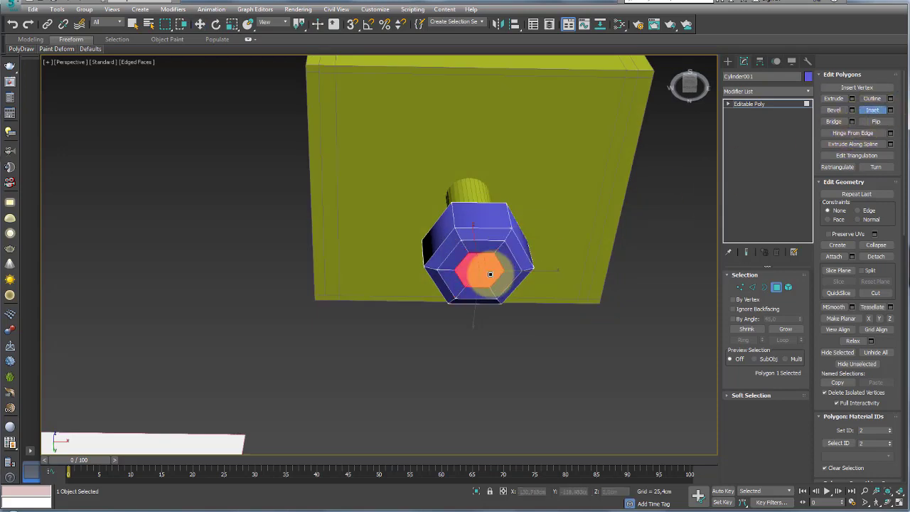
pyautogui.click(752, 286)
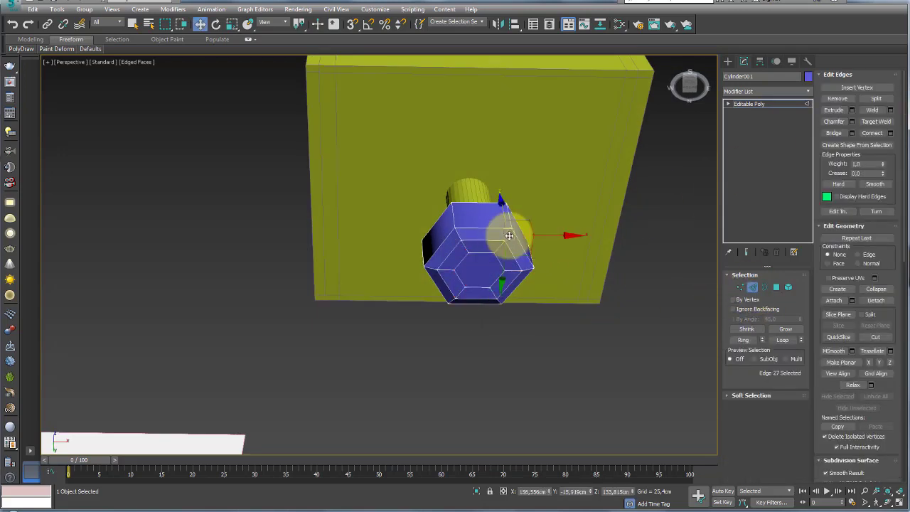
# Chamfer a ring of the nut's edges by 0,075cm.
pyautogui.click(745, 339)
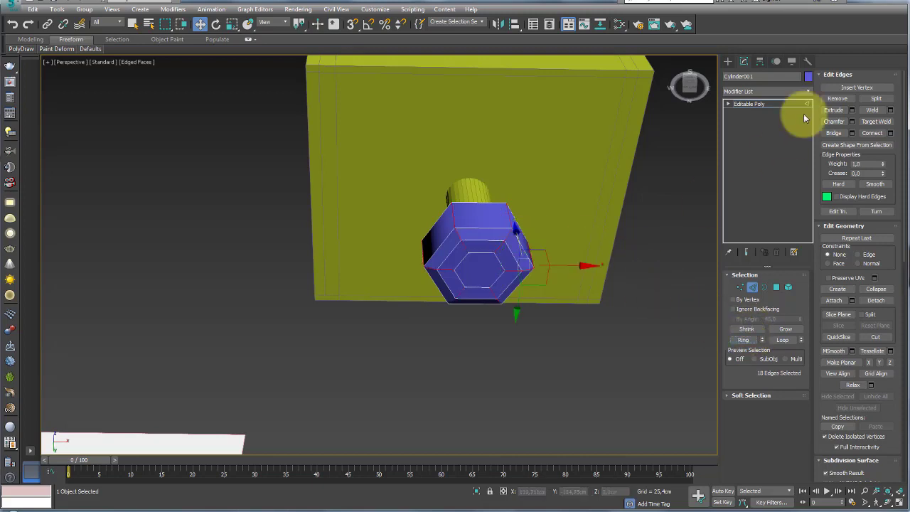
pyautogui.click(852, 121)
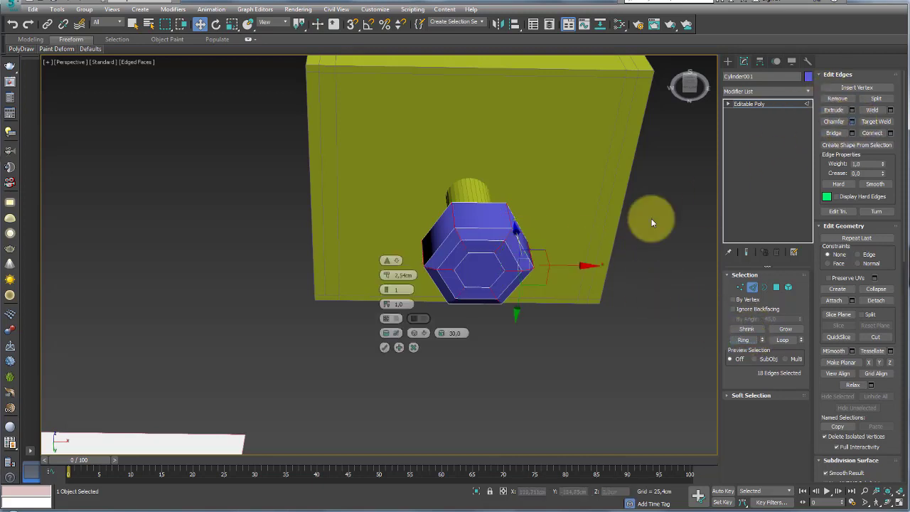
pyautogui.click(386, 276)
pyautogui.click(388, 317)
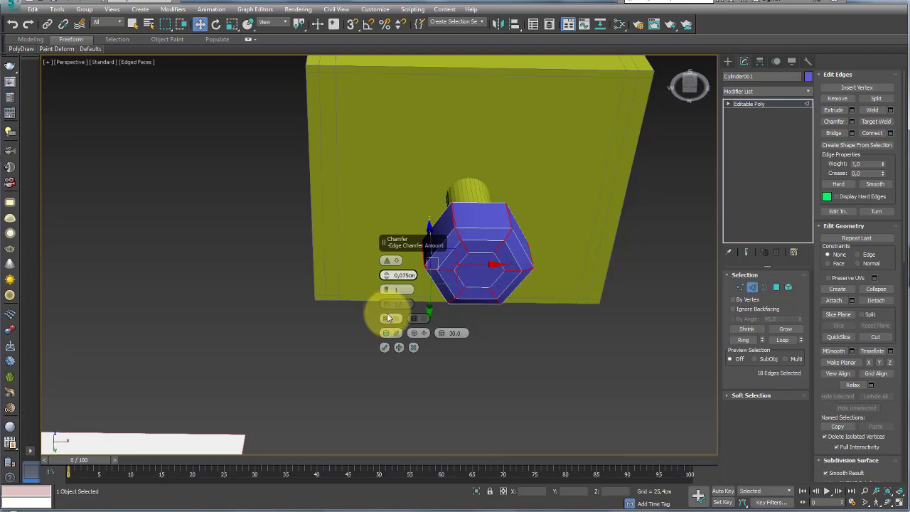
pyautogui.click(386, 345)
pyautogui.keyDown('alt'); pyautogui.moveTo(395, 339); pyautogui.dragTo(493, 265, button='middle'); pyautogui.keyUp('alt')
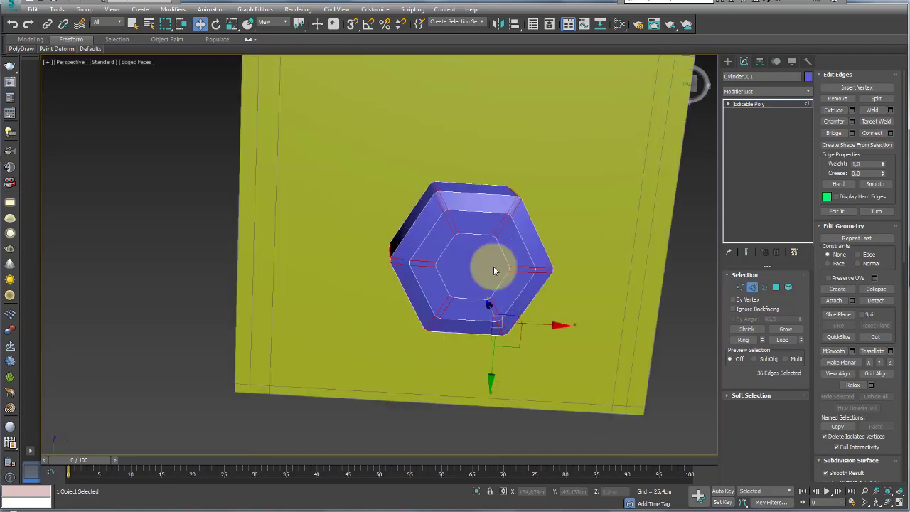
# Delete the nut's centre polygon to open a hole and select its 12-edge border.
pyautogui.click(776, 287)
pyautogui.click(473, 263)
pyautogui.press('Delete')
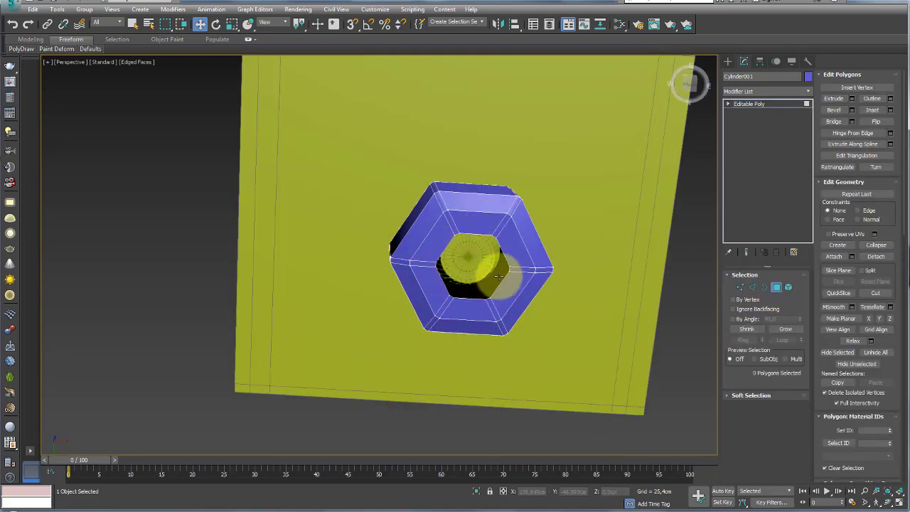
pyautogui.click(764, 287)
pyautogui.click(518, 275)
pyautogui.click(504, 257)
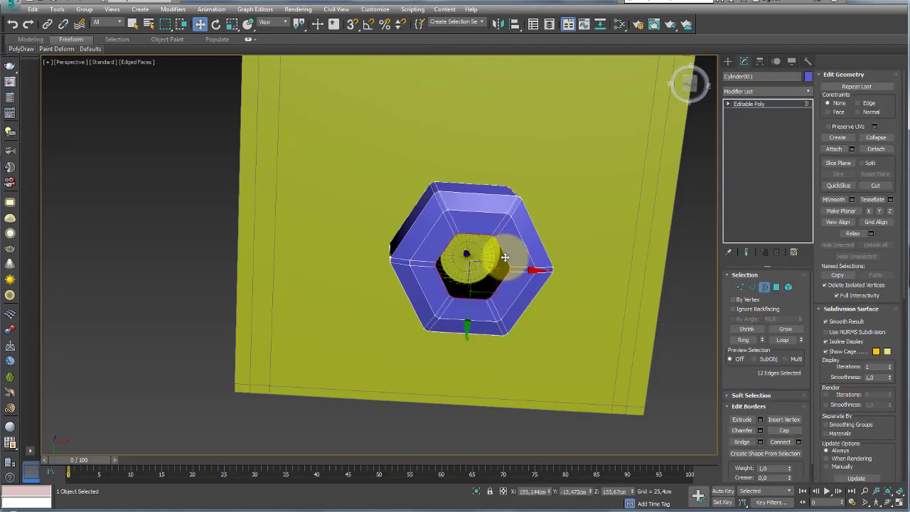
# Add a Spherify modifier to the nut to test its effect.
pyautogui.click(809, 94)
pyautogui.moveTo(808, 106); pyautogui.dragTo(796, 424)
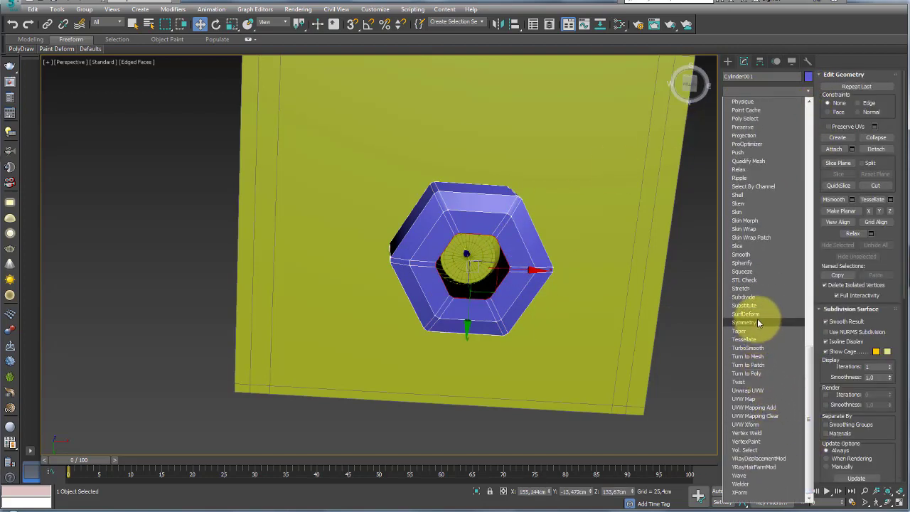
pyautogui.click(748, 263)
pyautogui.moveTo(618, 345)
pyautogui.keyDown('alt'); pyautogui.mouseDown(button='middle')
pyautogui.moveTo(597, 362)
pyautogui.moveTo(590, 290)
pyautogui.mouseUp(button='middle'); pyautogui.keyUp('alt')
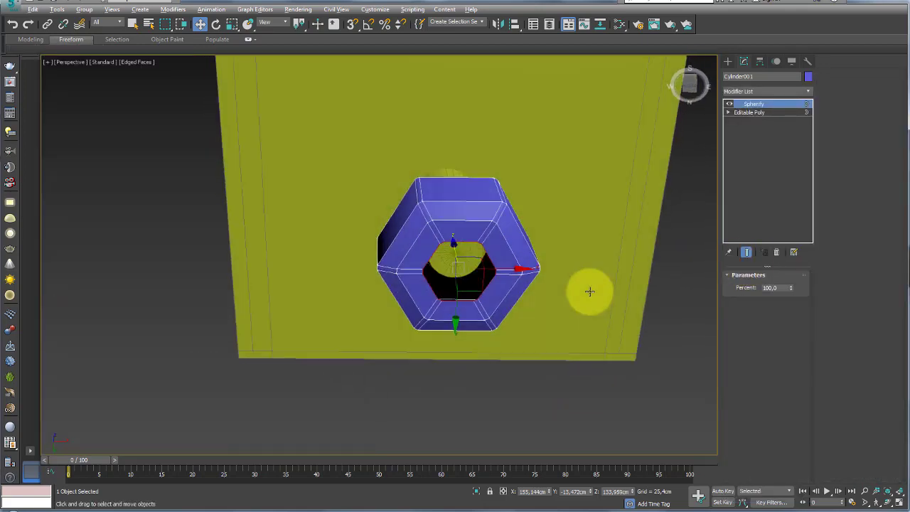
pyautogui.click(764, 112)
pyautogui.keyDown('alt'); pyautogui.moveTo(699, 194); pyautogui.dragTo(585, 244, button='middle'); pyautogui.keyUp('alt')
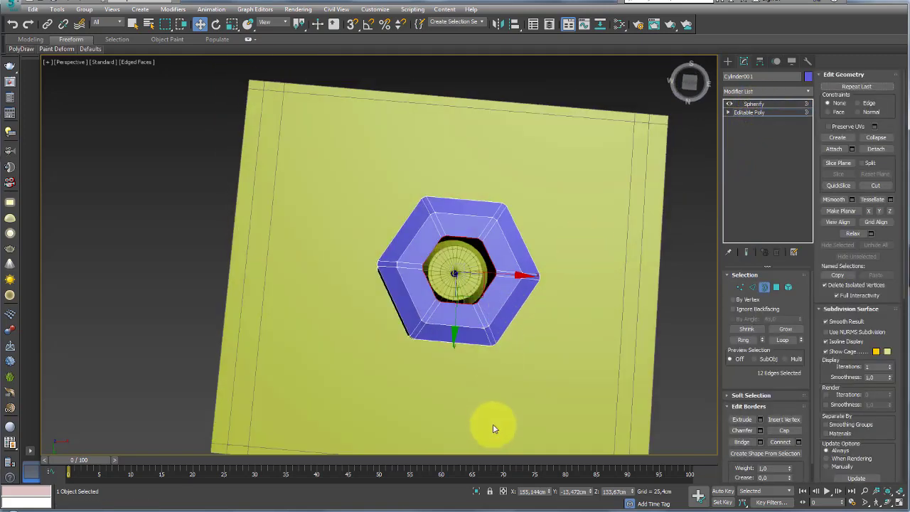
pyautogui.moveTo(493, 423)
pyautogui.keyDown('alt'); pyautogui.mouseDown(button='middle')
pyautogui.moveTo(595, 348)
pyautogui.moveTo(588, 267)
pyautogui.mouseUp(button='middle'); pyautogui.keyUp('alt')
# Reselect the hole border and delete Spherify, leaving only Editable Poly in the stack.
pyautogui.click(728, 61)
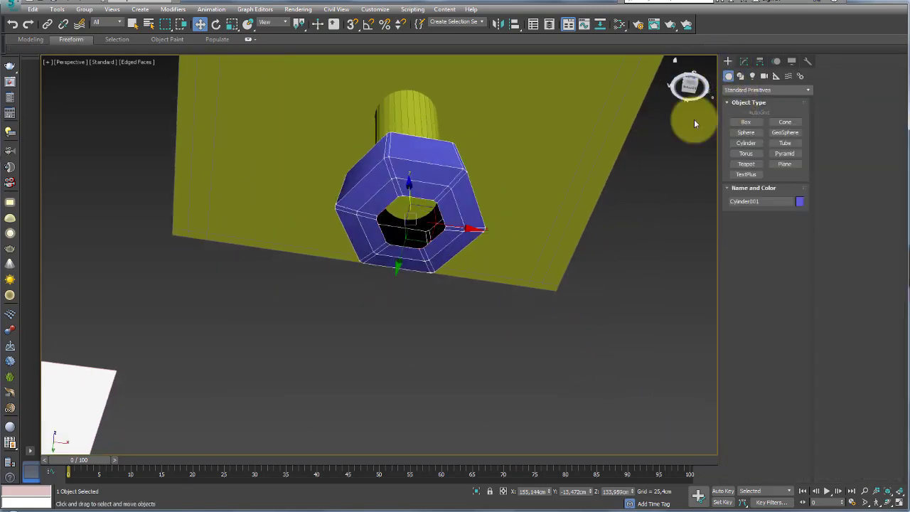
pyautogui.click(743, 62)
pyautogui.keyDown('alt'); pyautogui.moveTo(565, 227); pyautogui.dragTo(573, 186, button='middle'); pyautogui.keyUp('alt')
pyautogui.click(764, 113)
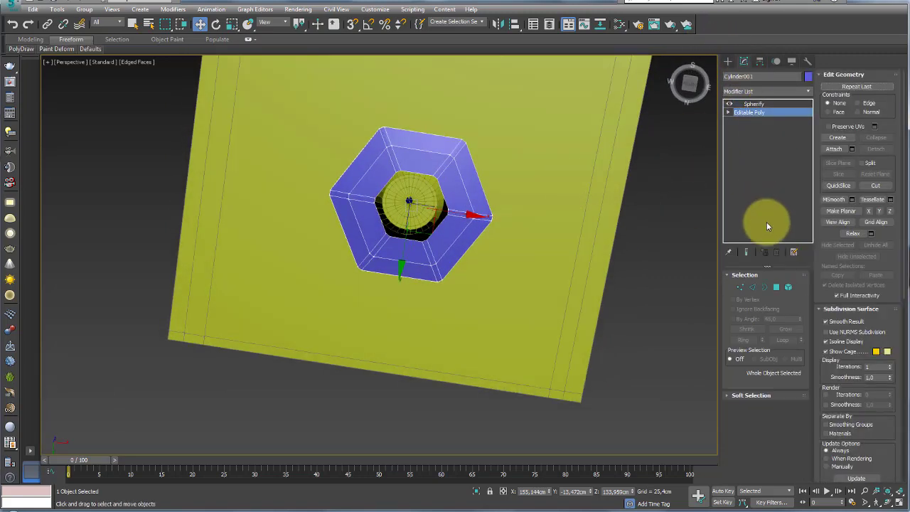
pyautogui.click(764, 286)
pyautogui.click(442, 191)
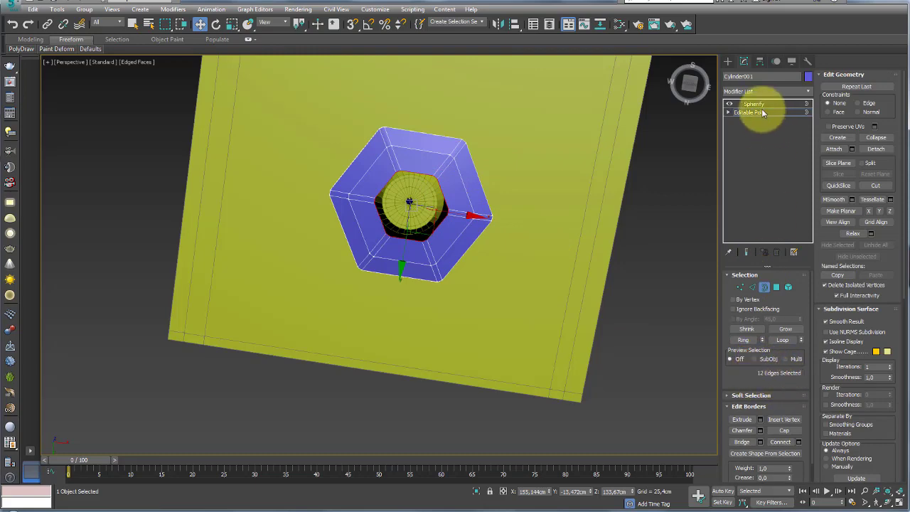
pyautogui.click(777, 253)
pyautogui.keyDown('alt'); pyautogui.moveTo(629, 218); pyautogui.dragTo(609, 280, button='middle'); pyautogui.keyUp('alt')
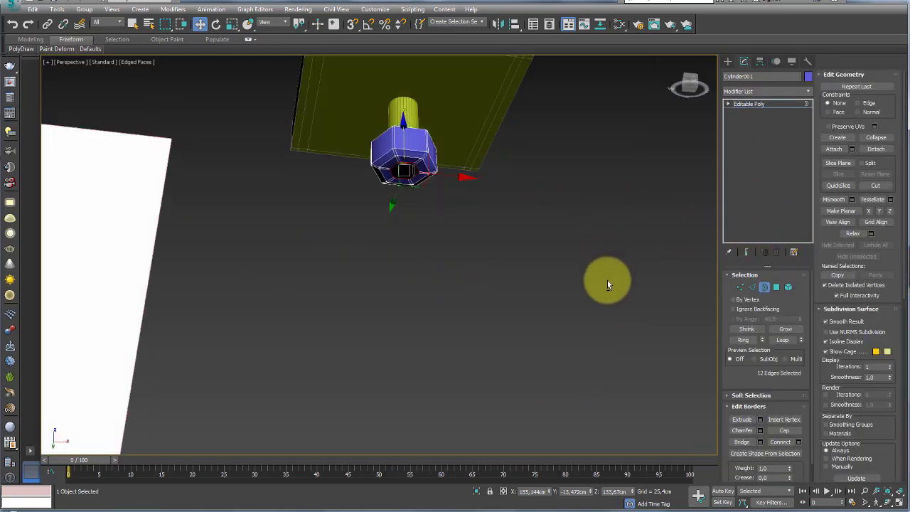
# Create a 12-sided cylinder about 19.5 cm tall.
pyautogui.click(727, 61)
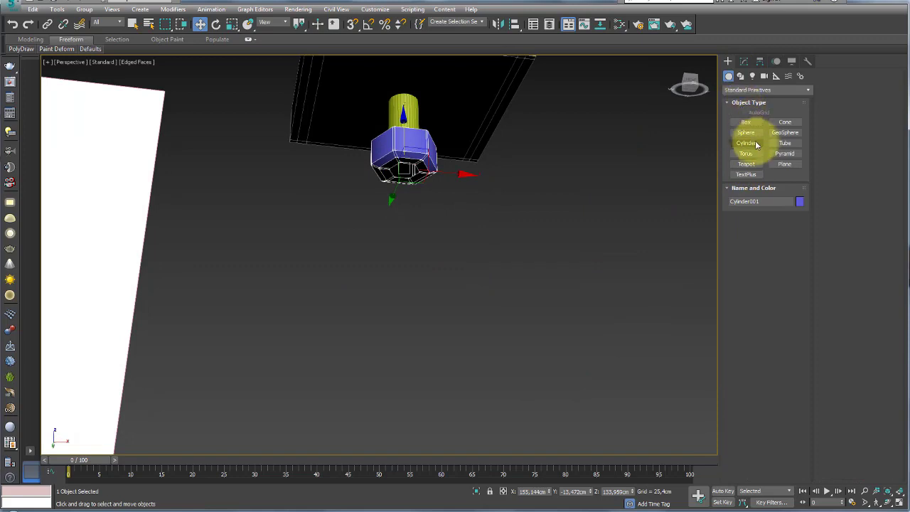
pyautogui.click(751, 143)
pyautogui.keyDown('alt'); pyautogui.moveTo(633, 327); pyautogui.dragTo(522, 299, button='middle'); pyautogui.keyUp('alt')
pyautogui.moveTo(532, 372)
pyautogui.mouseDown()
pyautogui.moveTo(564, 386)
pyautogui.moveTo(584, 329)
pyautogui.mouseUp()
pyautogui.click(590, 318)
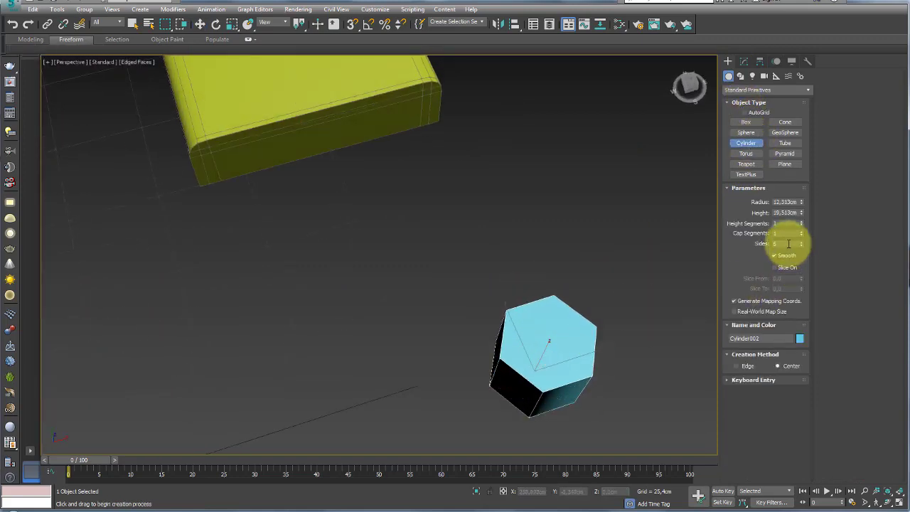
pyautogui.write('12')
pyautogui.press('Return')
pyautogui.keyDown('alt'); pyautogui.moveTo(599, 319); pyautogui.dragTo(585, 324, button='middle'); pyautogui.keyUp('alt')
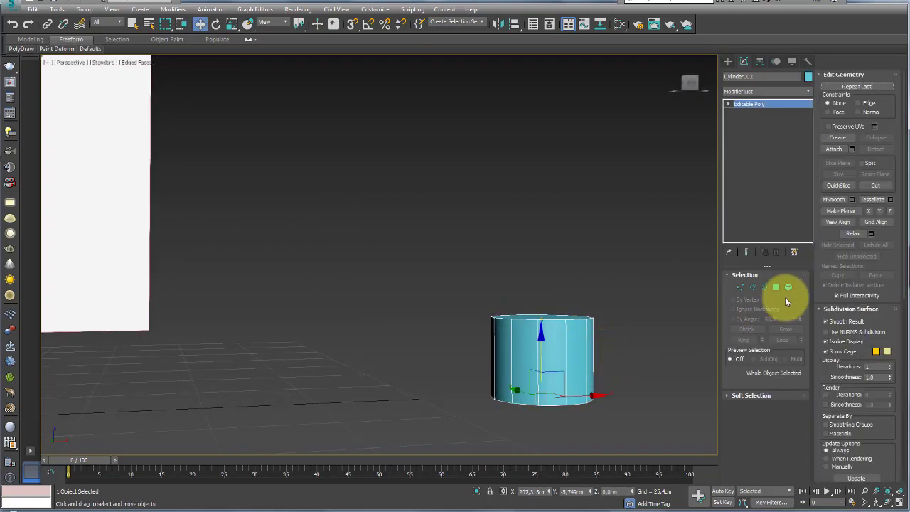
# Delete the cylinder's cap polygons, then undo to restore them.
pyautogui.click(776, 287)
pyautogui.moveTo(658, 299); pyautogui.dragTo(412, 366)
pyautogui.press('Delete')
pyautogui.keyDown('alt'); pyautogui.moveTo(609, 366); pyautogui.dragTo(603, 411, button='middle'); pyautogui.keyUp('alt')
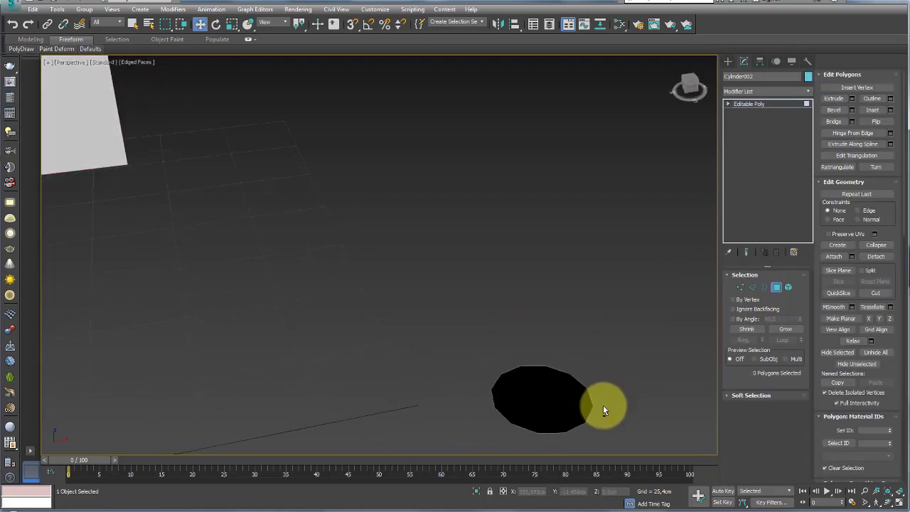
pyautogui.hotkey('ctrl', 'z')
pyautogui.keyDown('alt'); pyautogui.moveTo(600, 377); pyautogui.dragTo(601, 268, button='middle'); pyautogui.keyUp('alt')
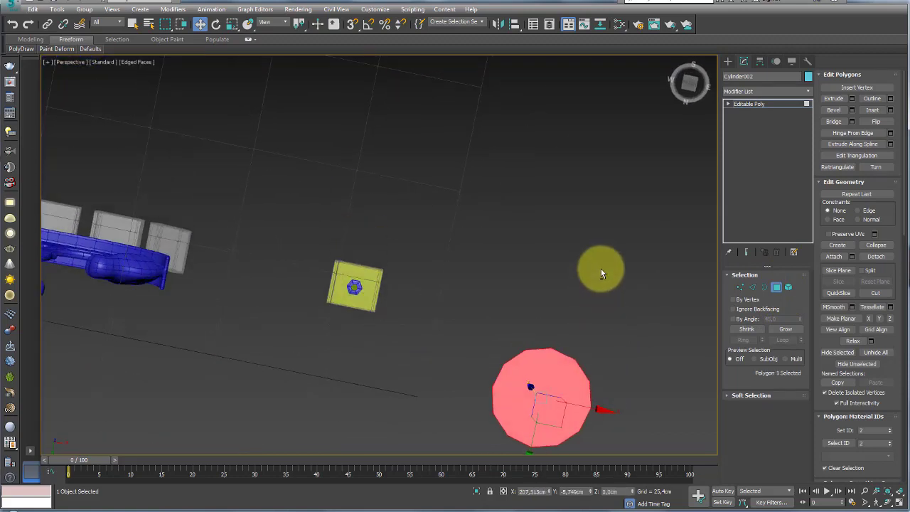
pyautogui.click(744, 114)
# Align the cylinder's centre to the hex nut and scale it down to fit inside.
pyautogui.hotkey('alt', 'a')
pyautogui.click(356, 282)
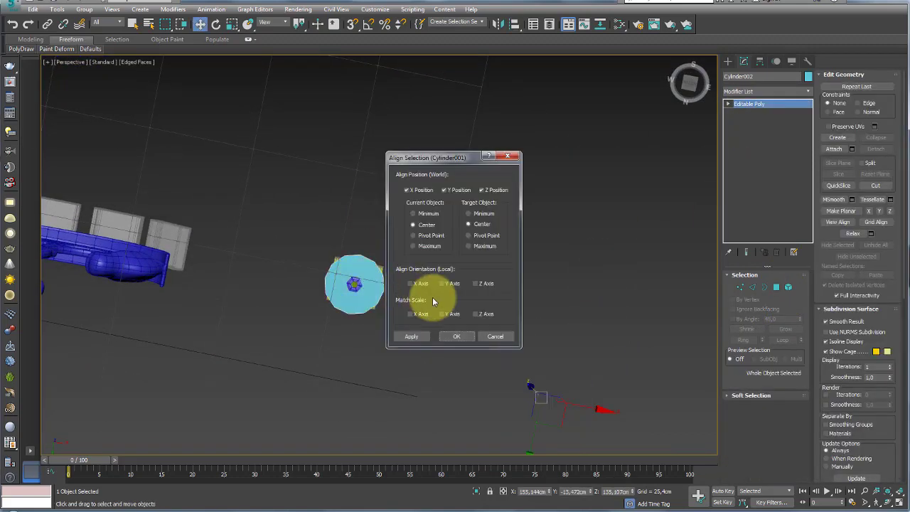
pyautogui.click(456, 337)
pyautogui.moveTo(456, 336)
pyautogui.keyDown('alt'); pyautogui.mouseDown(button='middle')
pyautogui.moveTo(371, 309)
pyautogui.moveTo(367, 297)
pyautogui.mouseUp(button='middle'); pyautogui.keyUp('alt')
pyautogui.press('r')
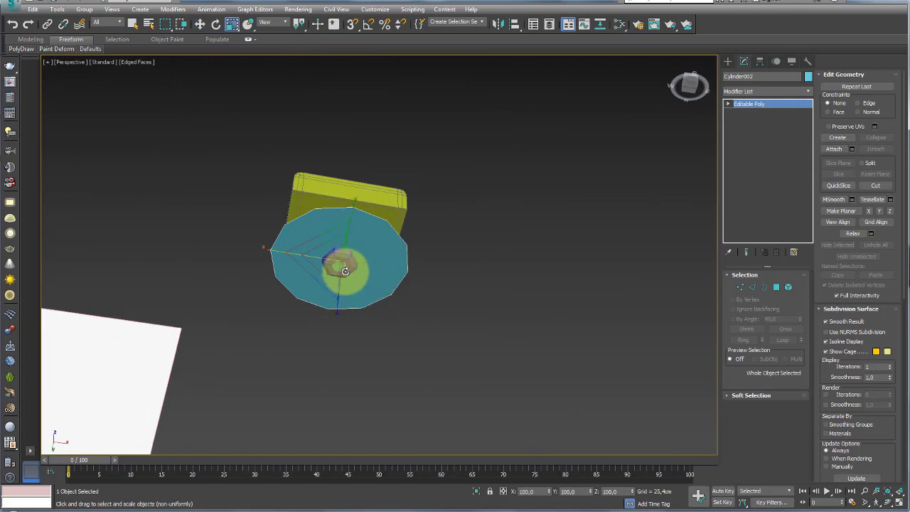
pyautogui.moveTo(344, 270); pyautogui.dragTo(351, 355)
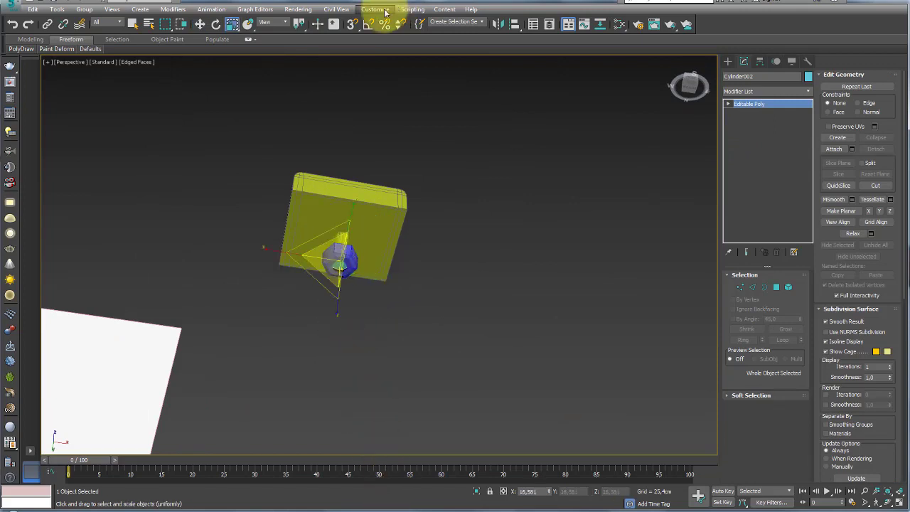
pyautogui.press('z')
pyautogui.press('w')
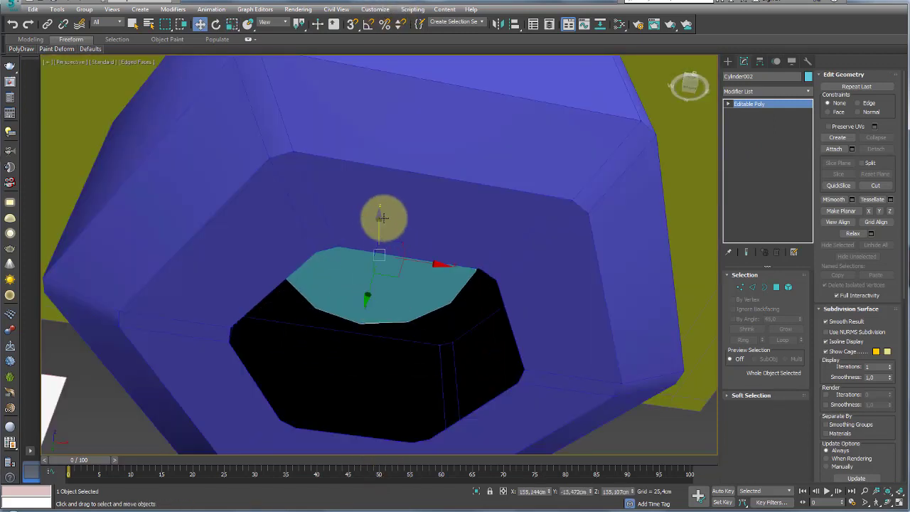
pyautogui.moveTo(384, 217)
pyautogui.keyDown('alt'); pyautogui.mouseDown(button='middle')
pyautogui.moveTo(380, 331)
pyautogui.moveTo(451, 239)
pyautogui.moveTo(432, 295)
pyautogui.moveTo(406, 248)
pyautogui.mouseUp(button='middle'); pyautogui.keyUp('alt')
# Select the nut's 24-edge hole rim and cap it with a new face.
pyautogui.click(529, 274)
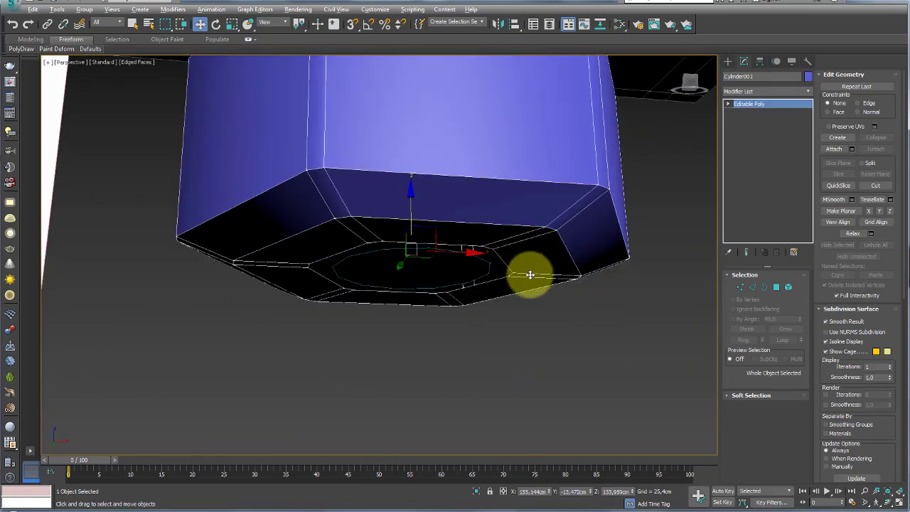
pyautogui.keyDown('alt'); pyautogui.moveTo(529, 274); pyautogui.dragTo(688, 221, button='middle'); pyautogui.keyUp('alt')
pyautogui.click(437, 223)
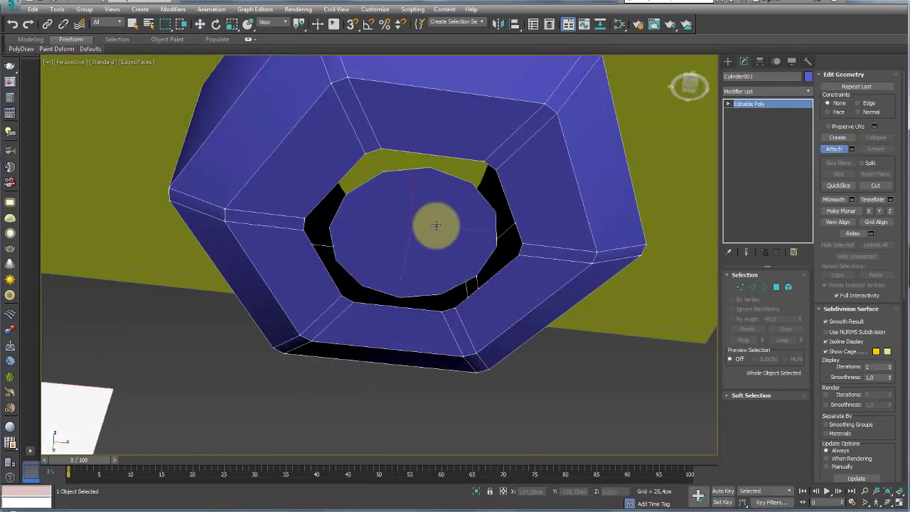
pyautogui.click(744, 275)
pyautogui.click(764, 286)
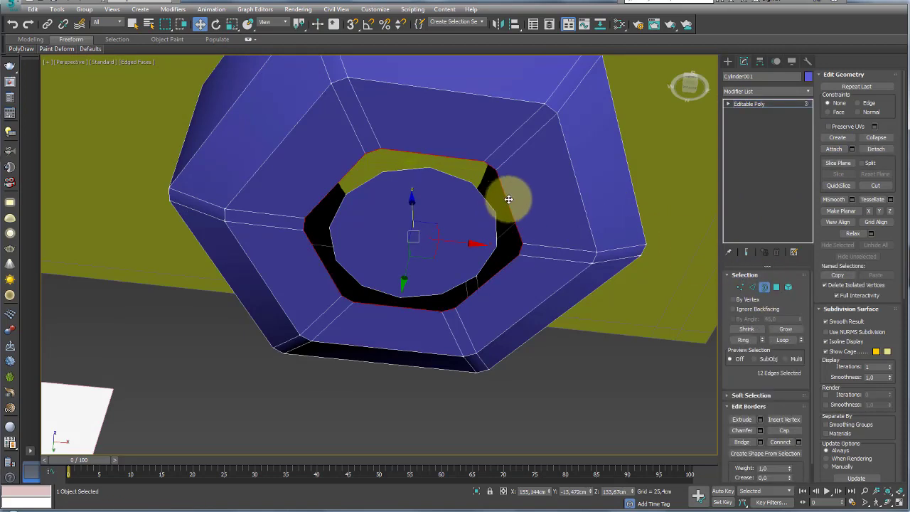
pyautogui.click(490, 201)
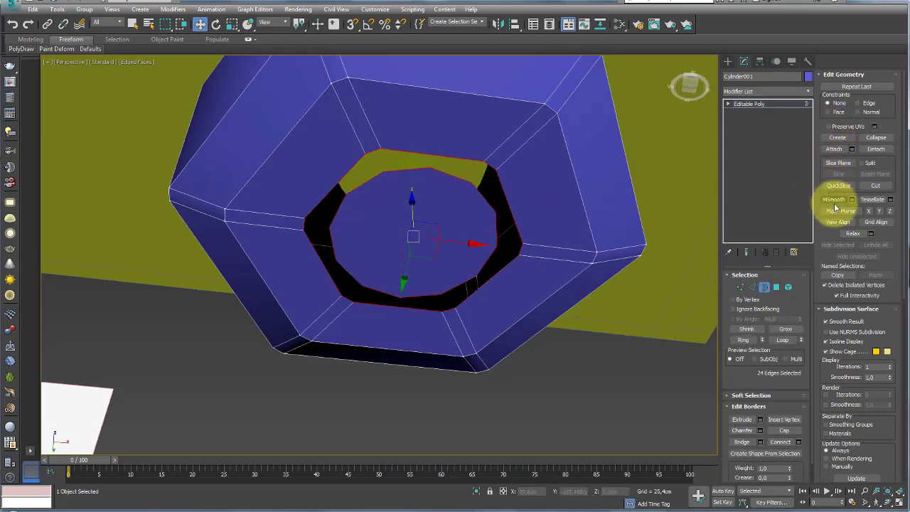
pyautogui.scroll(-1, 738, 368)
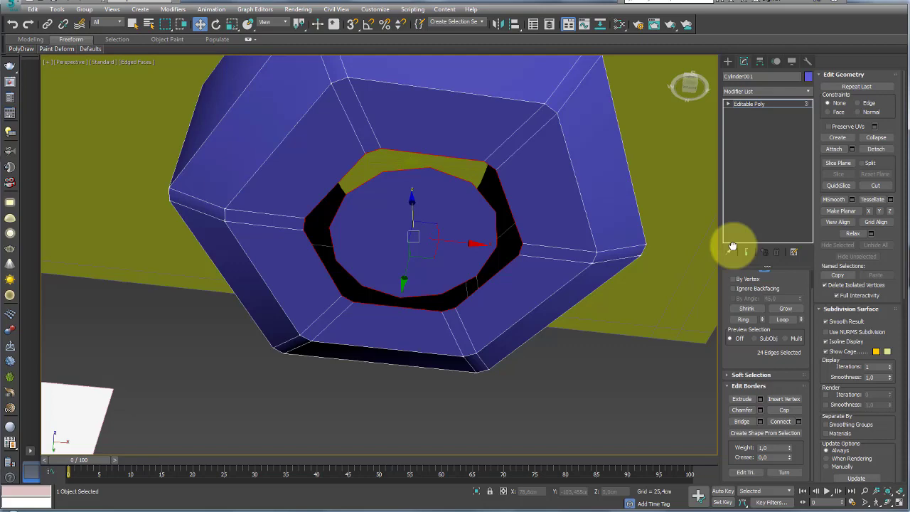
pyautogui.click(743, 421)
pyautogui.moveTo(546, 288)
pyautogui.keyDown('alt'); pyautogui.mouseDown(button='middle')
pyautogui.moveTo(542, 263)
pyautogui.moveTo(506, 213)
pyautogui.mouseUp(button='middle'); pyautogui.keyUp('alt')
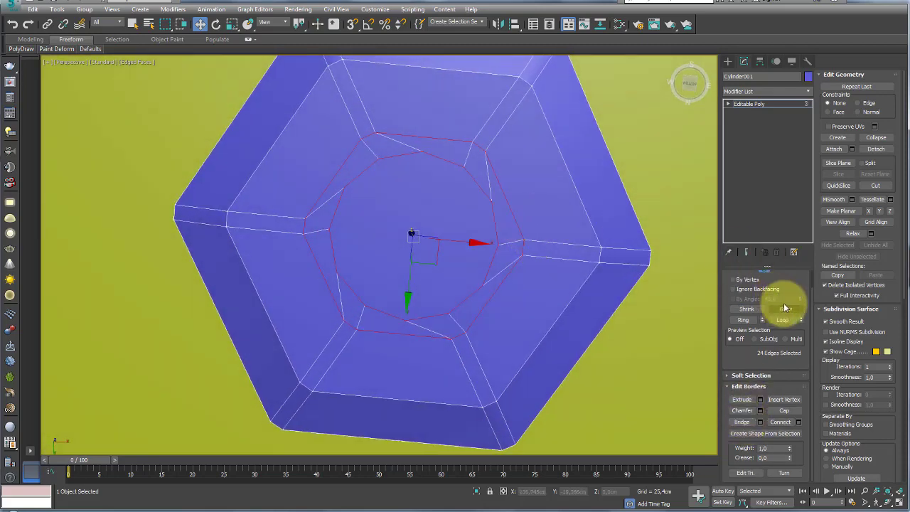
pyautogui.scroll(1, 792, 277)
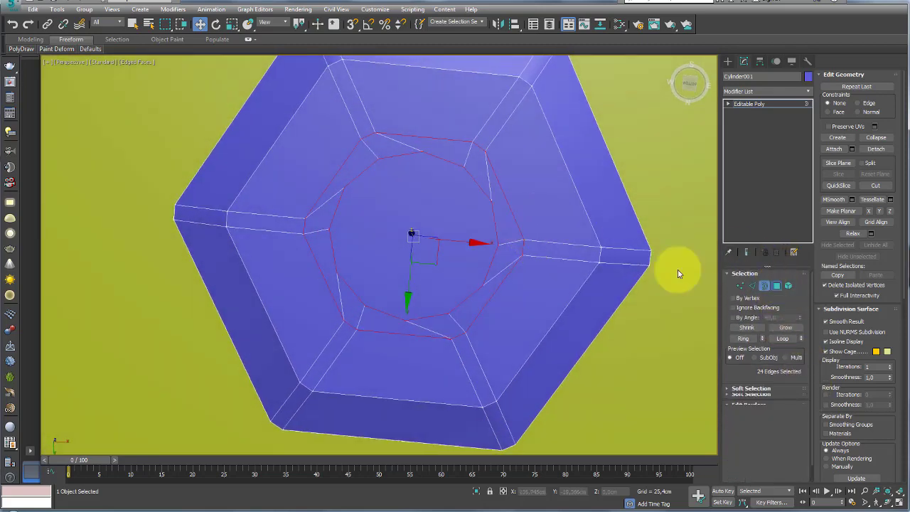
# Rotate the new centre polygon slightly around Z and enlarge it to 107%.
pyautogui.press('4')
pyautogui.click(412, 240)
pyautogui.press('e')
pyautogui.moveTo(462, 208); pyautogui.dragTo(450, 198)
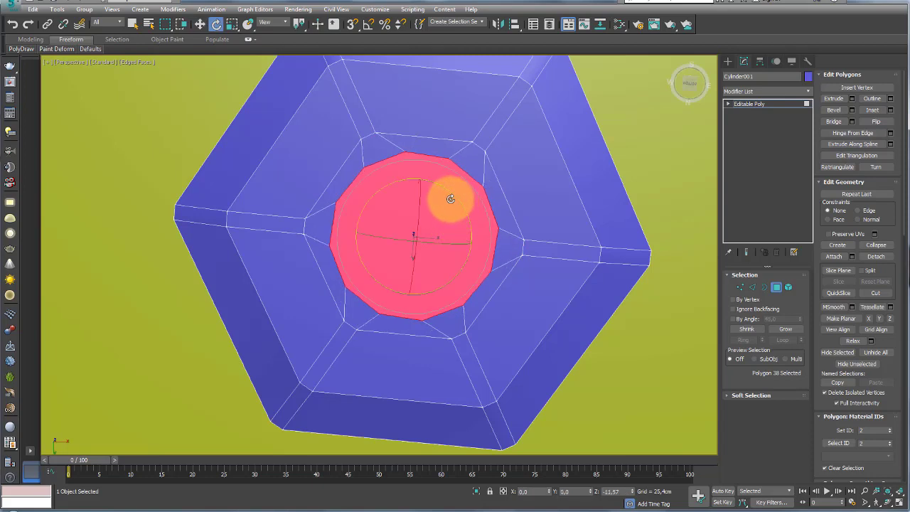
pyautogui.click(752, 287)
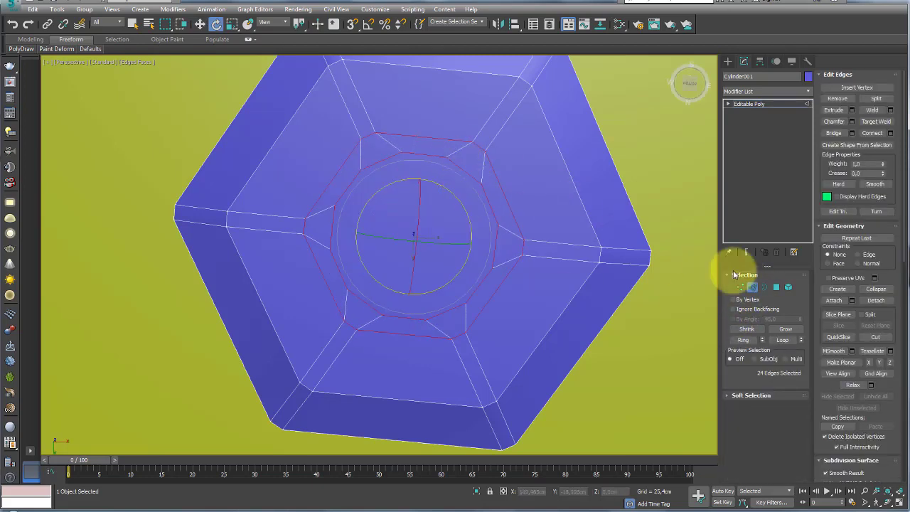
pyautogui.click(776, 287)
pyautogui.press('r')
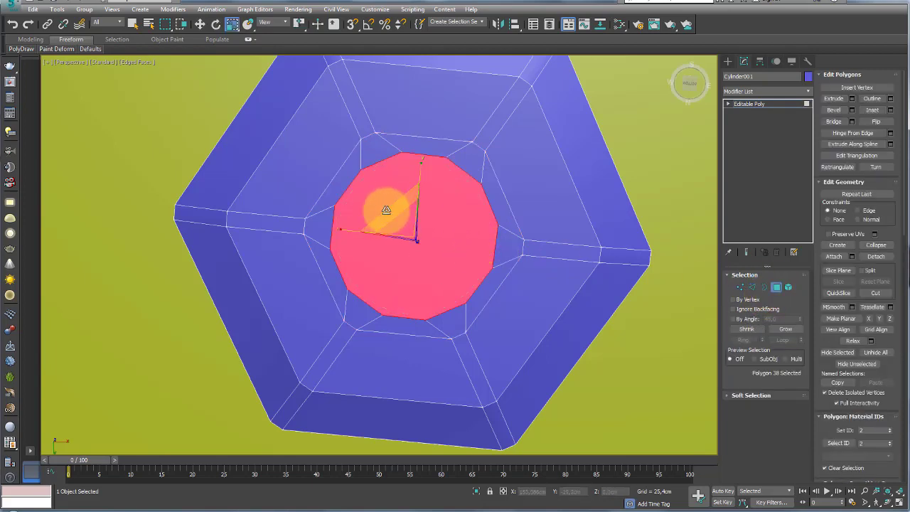
pyautogui.moveTo(390, 211); pyautogui.dragTo(383, 207)
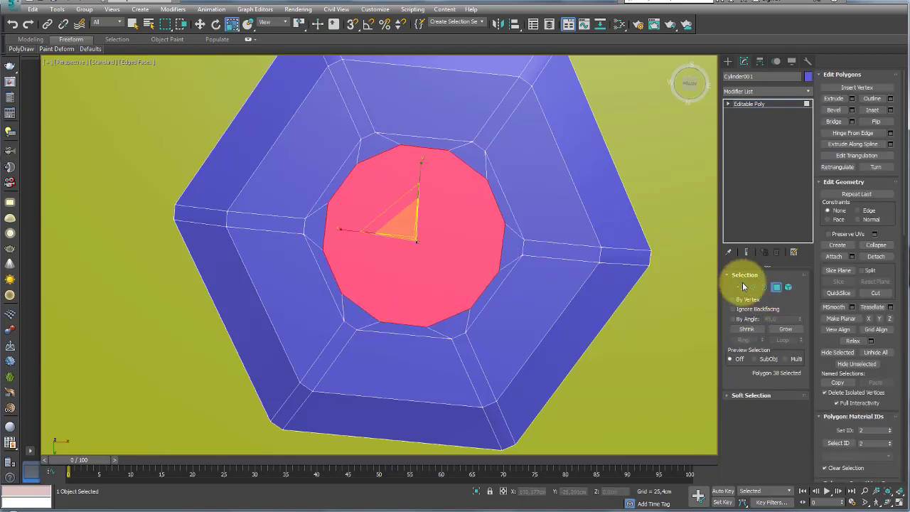
# Delete the centre polygon, shrink the hole border, and extrude it upward into a ring.
pyautogui.press('Delete')
pyautogui.press('3')
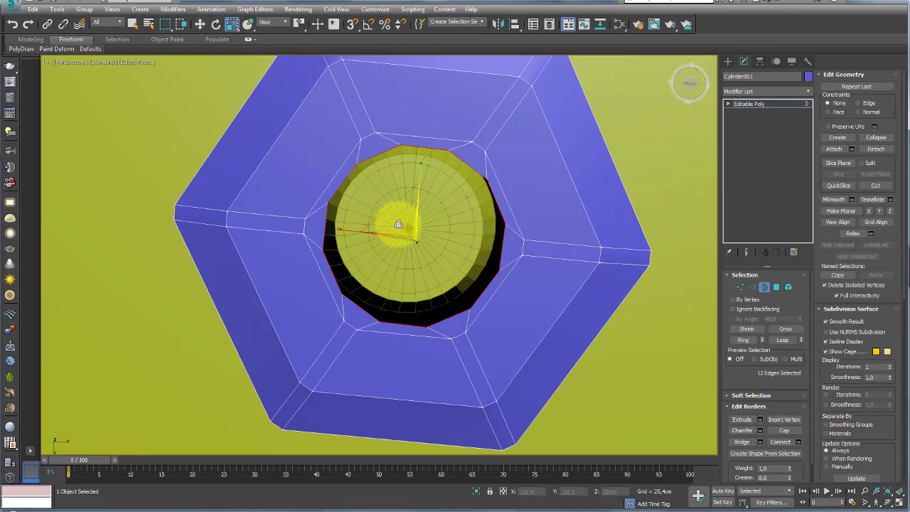
pyautogui.moveTo(400, 224); pyautogui.dragTo(402, 228)
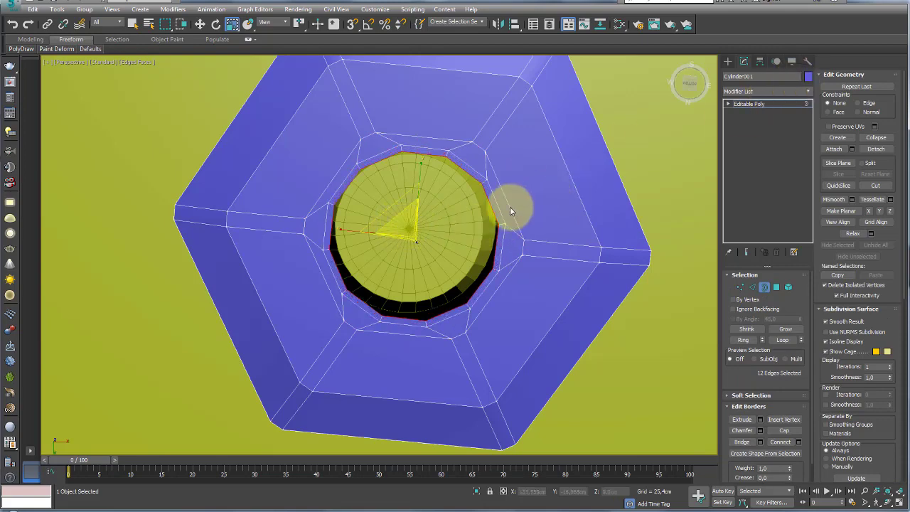
pyautogui.moveTo(509, 206)
pyautogui.keyDown('alt'); pyautogui.mouseDown(button='middle')
pyautogui.moveTo(494, 268)
pyautogui.moveTo(414, 199)
pyautogui.mouseUp(button='middle'); pyautogui.keyUp('alt')
pyautogui.press('w')
pyautogui.keyDown('shift'); pyautogui.moveTo(412, 192); pyautogui.dragTo(415, 153); pyautogui.keyUp('shift')
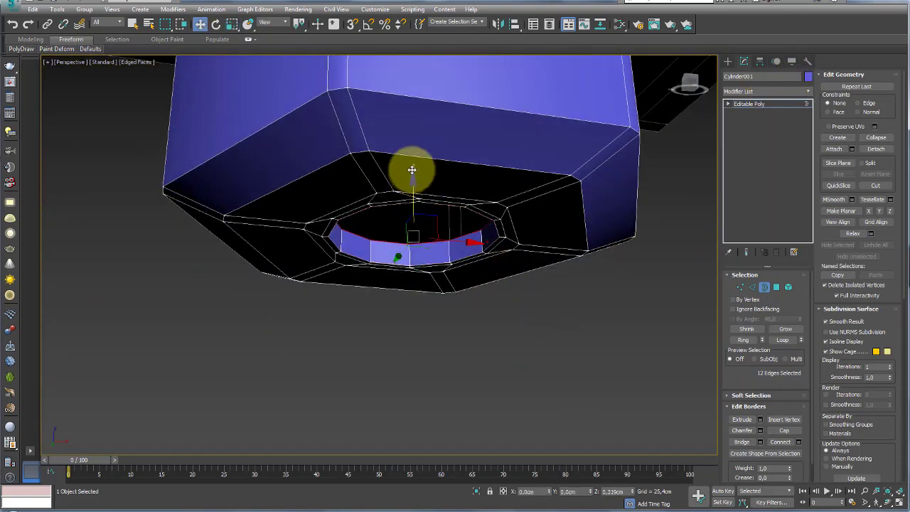
# Return to the whole nut and view it from the side beside the shaft.
pyautogui.click(746, 104)
pyautogui.scroll(-5, 481, 179)
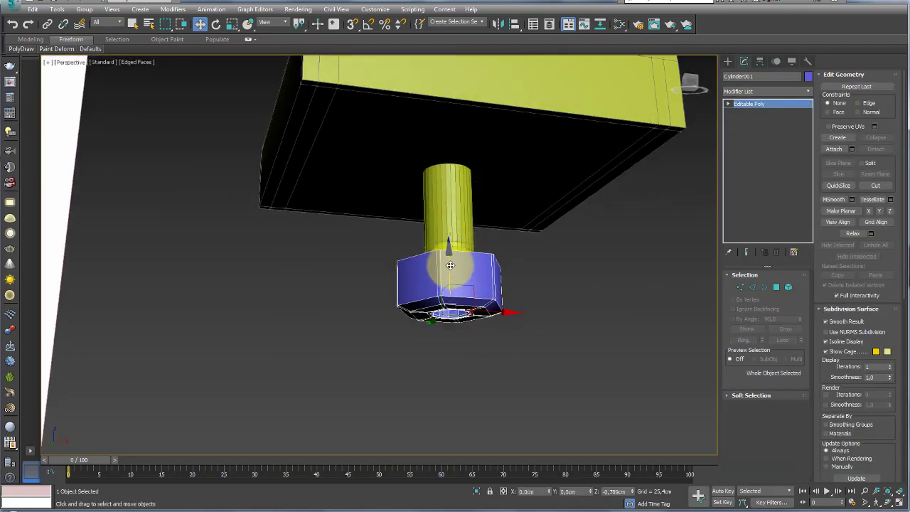
pyautogui.moveTo(460, 243)
pyautogui.keyDown('alt'); pyautogui.mouseDown(button='middle')
pyautogui.moveTo(471, 300)
pyautogui.moveTo(462, 275)
pyautogui.moveTo(487, 275)
pyautogui.moveTo(603, 205)
pyautogui.mouseUp(button='middle'); pyautogui.keyUp('alt')
pyautogui.click(775, 286)
# Add a Symmetry modifier to the hex nut, mirroring across Z with Flip.
pyautogui.click(764, 104)
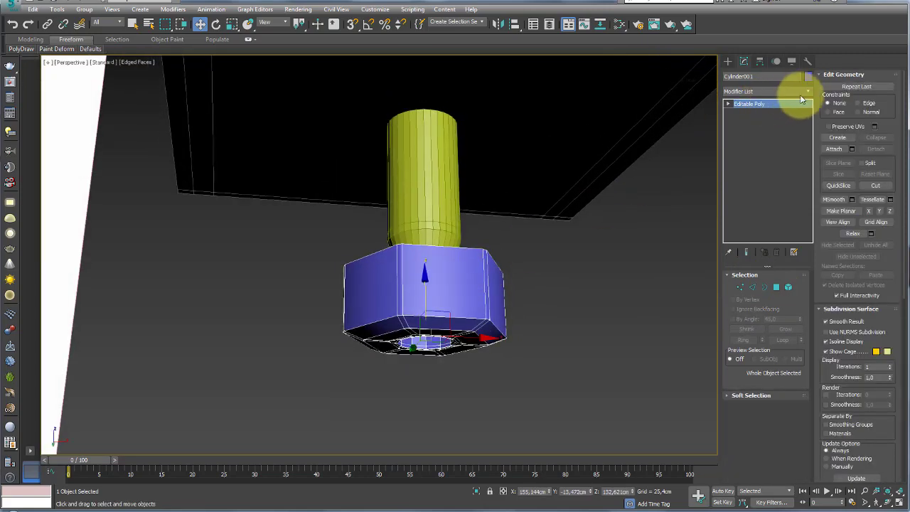
pyautogui.click(803, 91)
pyautogui.scroll(-15, 816, 347)
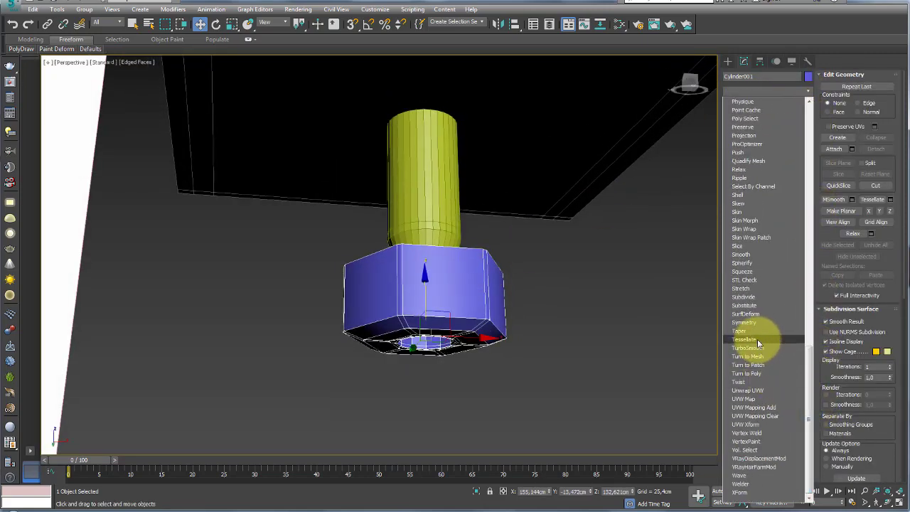
pyautogui.click(758, 322)
pyautogui.keyDown('alt'); pyautogui.moveTo(524, 291); pyautogui.dragTo(540, 263, button='middle'); pyautogui.keyUp('alt')
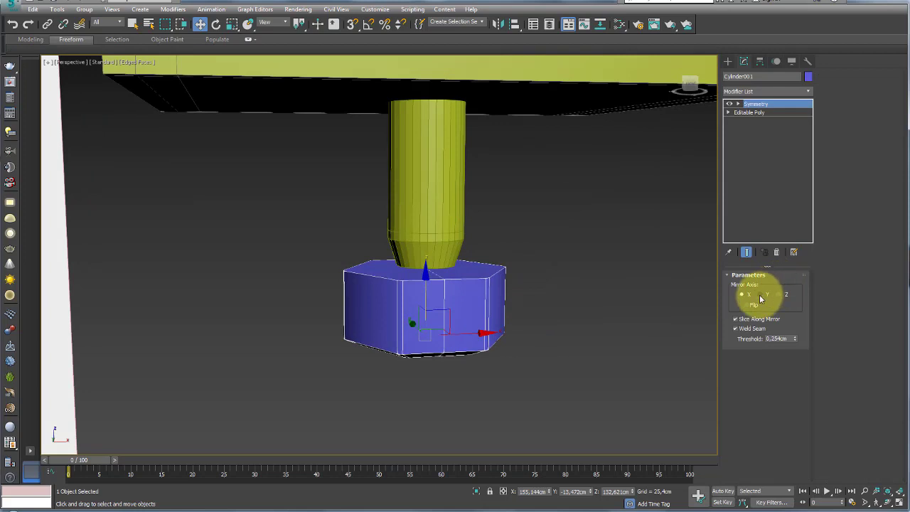
pyautogui.click(777, 294)
pyautogui.click(752, 305)
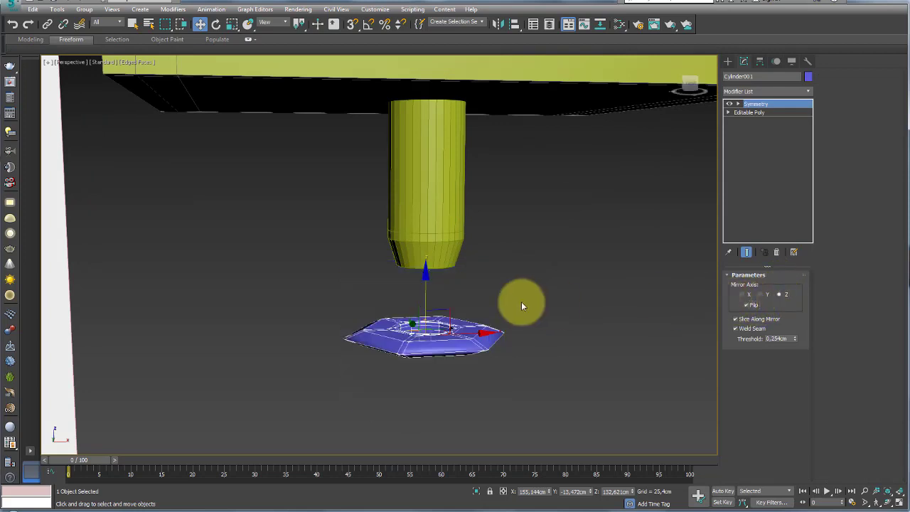
# Raise the mirror plane to make the nut taller, then select its outer edge loop.
pyautogui.press('1')
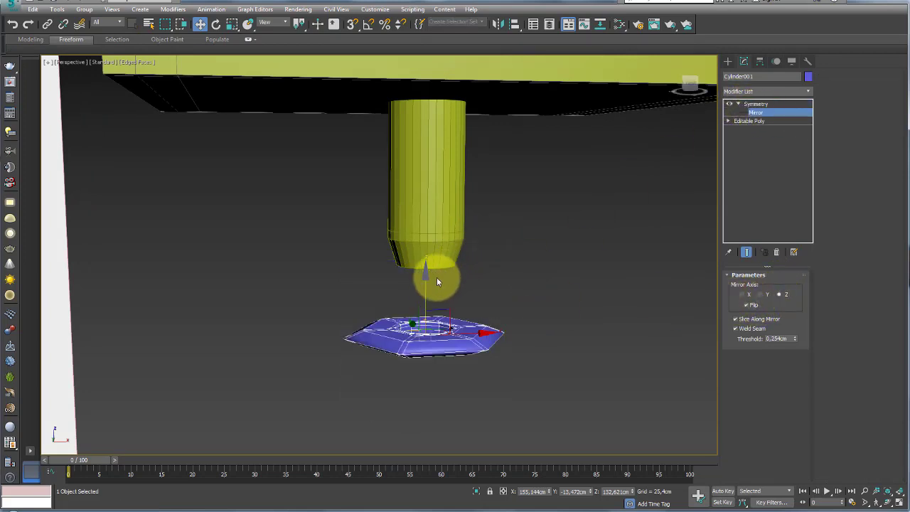
pyautogui.moveTo(436, 280); pyautogui.dragTo(448, 276)
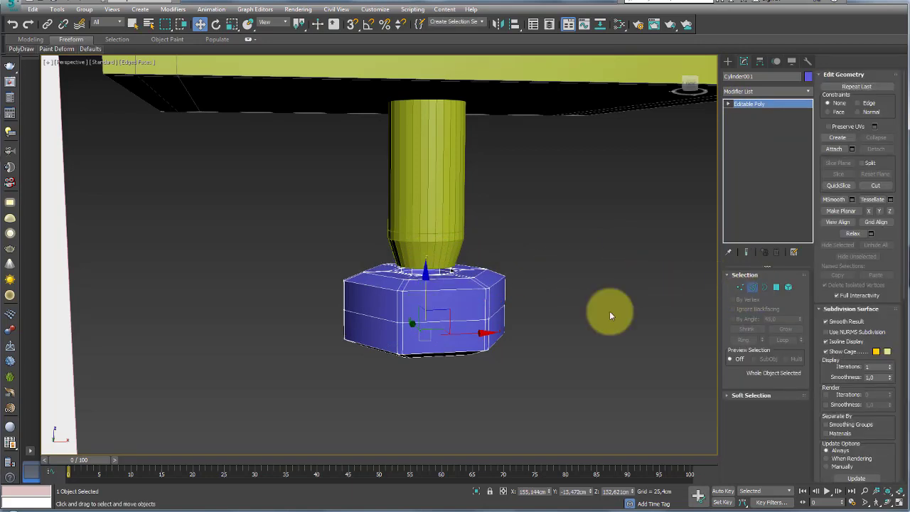
pyautogui.press('2')
pyautogui.doubleClick(442, 322)
# Chamfer the nut's selected edge loop by about 4cm.
pyautogui.keyDown('alt'); pyautogui.moveTo(442, 322); pyautogui.dragTo(498, 319, button='middle'); pyautogui.keyUp('alt')
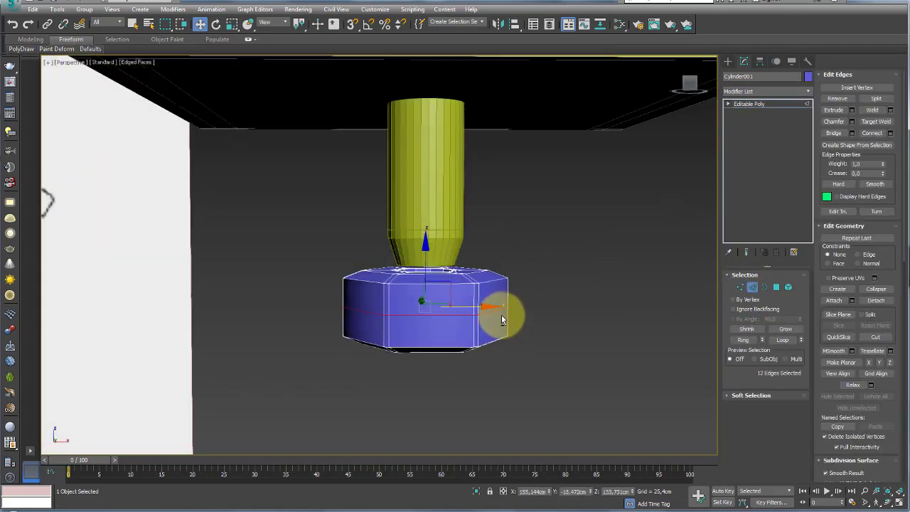
pyautogui.click(853, 122)
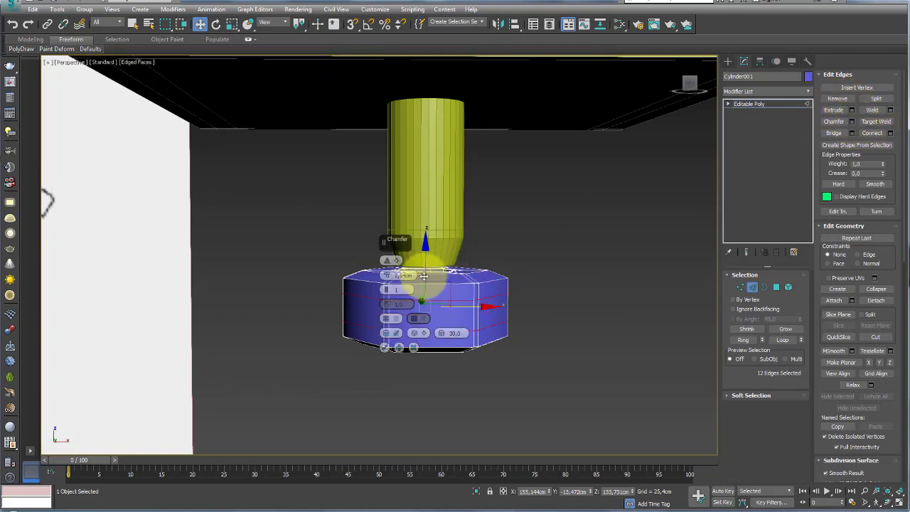
pyautogui.moveTo(387, 279); pyautogui.dragTo(386, 269)
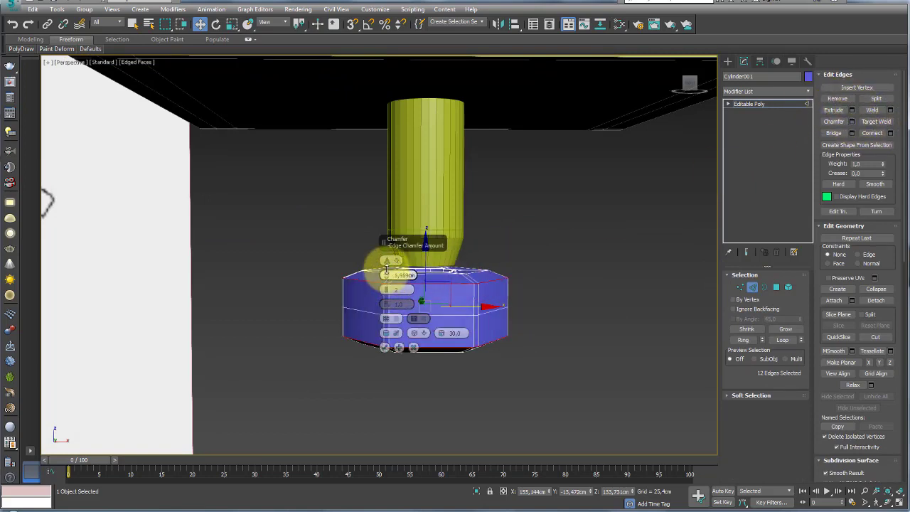
pyautogui.click(384, 347)
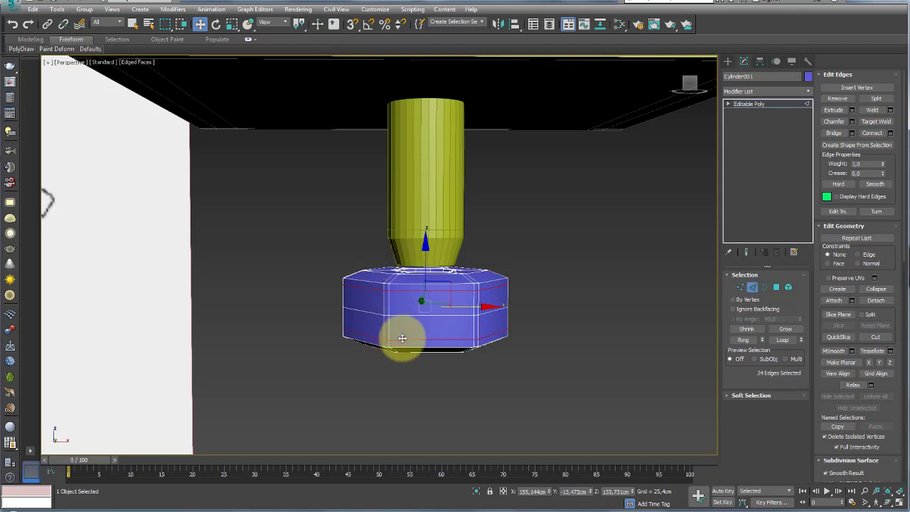
# Apply TurboSmooth to round off the hex nut.
pyautogui.keyDown('alt'); pyautogui.moveTo(400, 335); pyautogui.dragTo(669, 178, button='middle'); pyautogui.keyUp('alt')
pyautogui.click(747, 104)
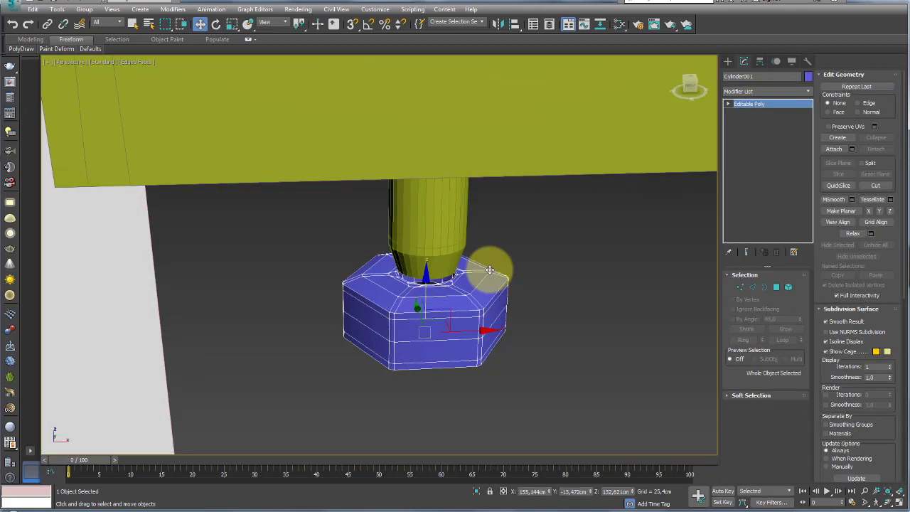
pyautogui.press('2')
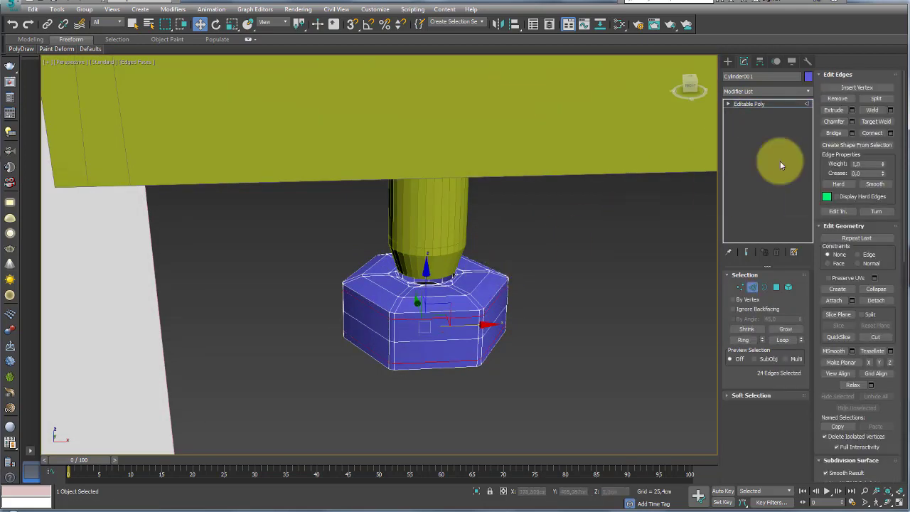
pyautogui.press('2')
pyautogui.hotkey('ctrl', 't')
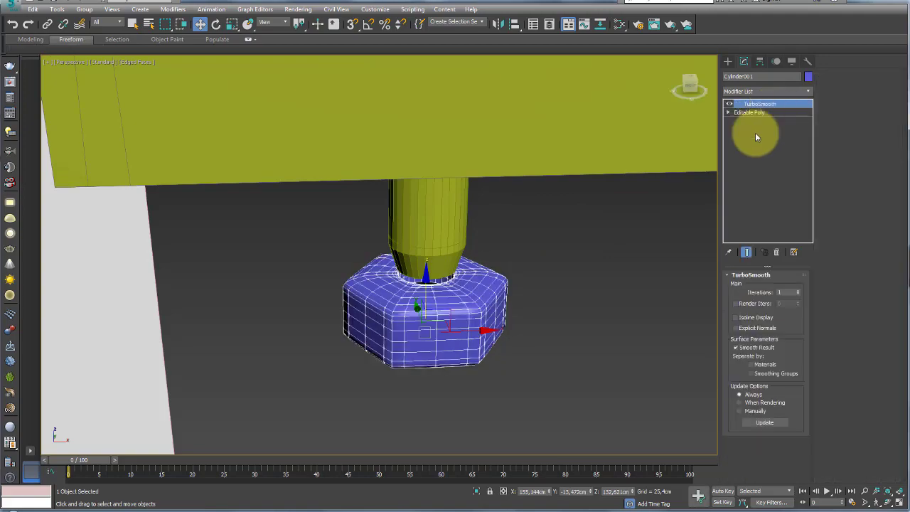
pyautogui.moveTo(475, 291)
pyautogui.keyDown('alt'); pyautogui.mouseDown(button='middle')
pyautogui.moveTo(475, 207)
pyautogui.moveTo(524, 223)
pyautogui.moveTo(465, 252)
pyautogui.moveTo(464, 206)
pyautogui.mouseUp(button='middle'); pyautogui.keyUp('alt')
# Select the nut's hole border in the base mesh and chamfer it.
pyautogui.click(750, 112)
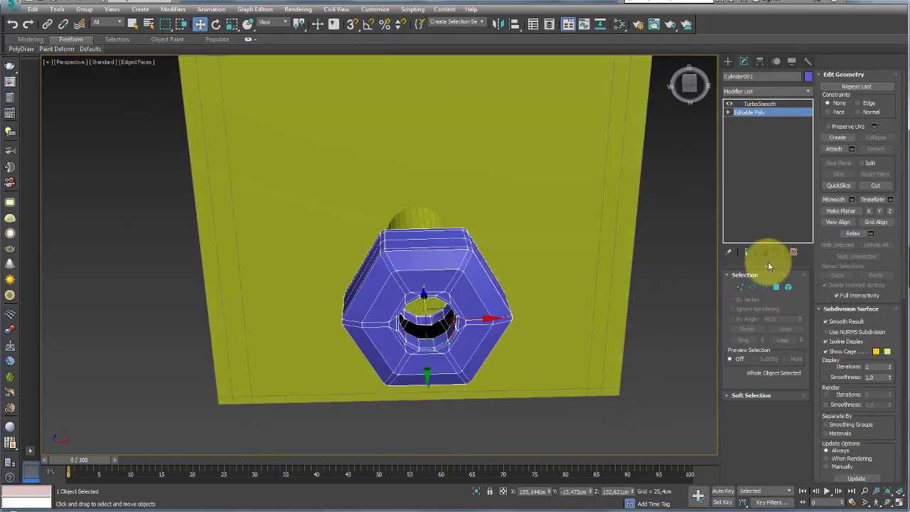
pyautogui.click(764, 286)
pyautogui.click(420, 291)
pyautogui.scroll(5, 423, 313)
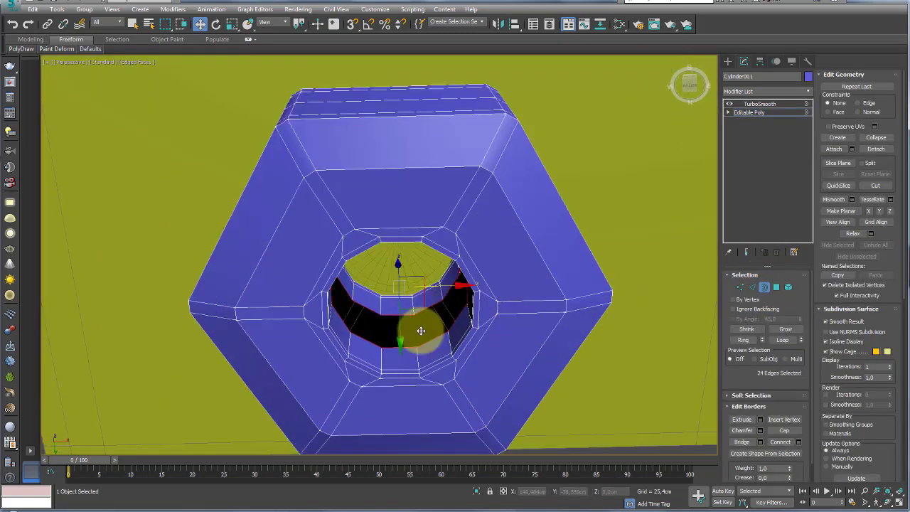
pyautogui.moveTo(448, 319)
pyautogui.keyDown('alt'); pyautogui.mouseDown(button='middle')
pyautogui.moveTo(510, 329)
pyautogui.moveTo(518, 294)
pyautogui.mouseUp(button='middle'); pyautogui.keyUp('alt')
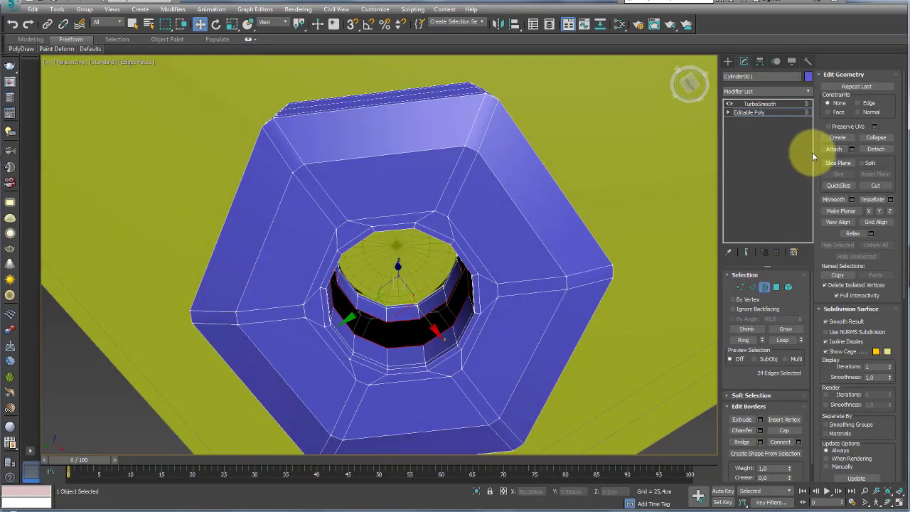
pyautogui.click(742, 430)
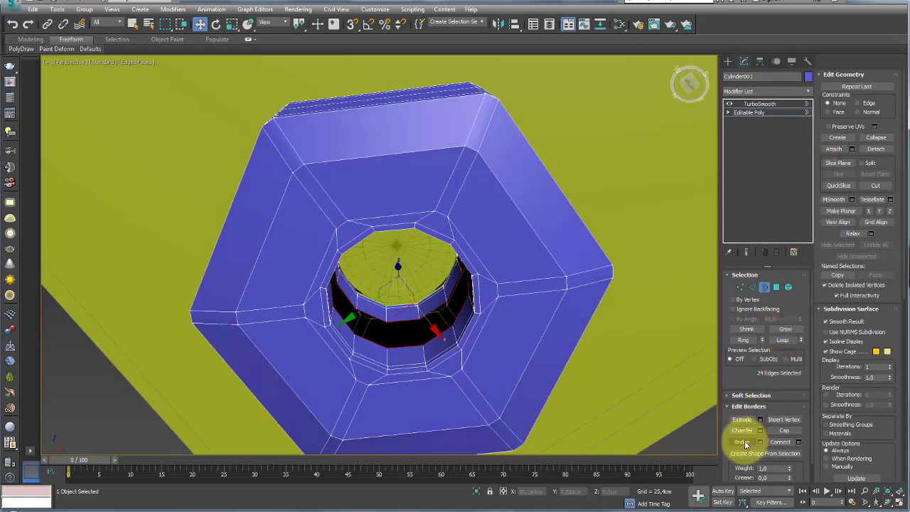
# Return to the TurboSmoothed nut and view it from a low side angle.
pyautogui.click(754, 104)
pyautogui.press('r')
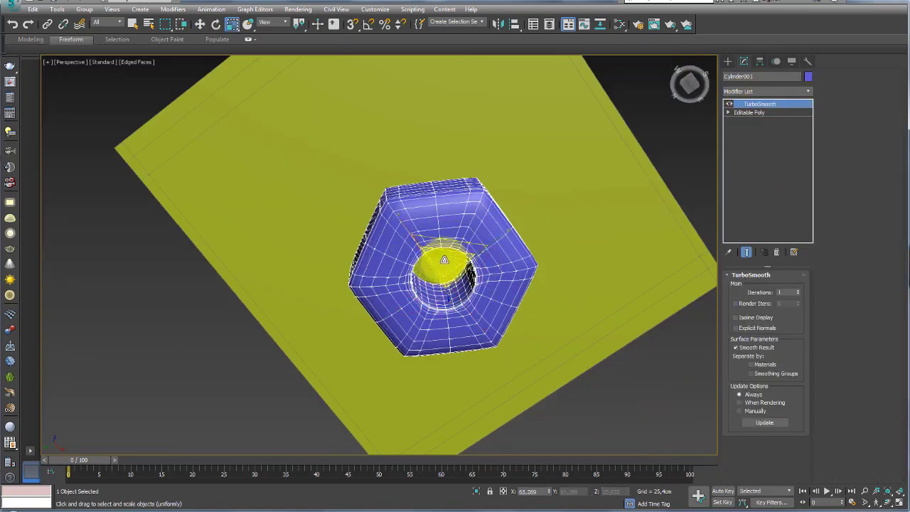
pyautogui.keyDown('alt'); pyautogui.moveTo(444, 260); pyautogui.dragTo(432, 128, button='middle'); pyautogui.keyUp('alt')
pyautogui.press('w')
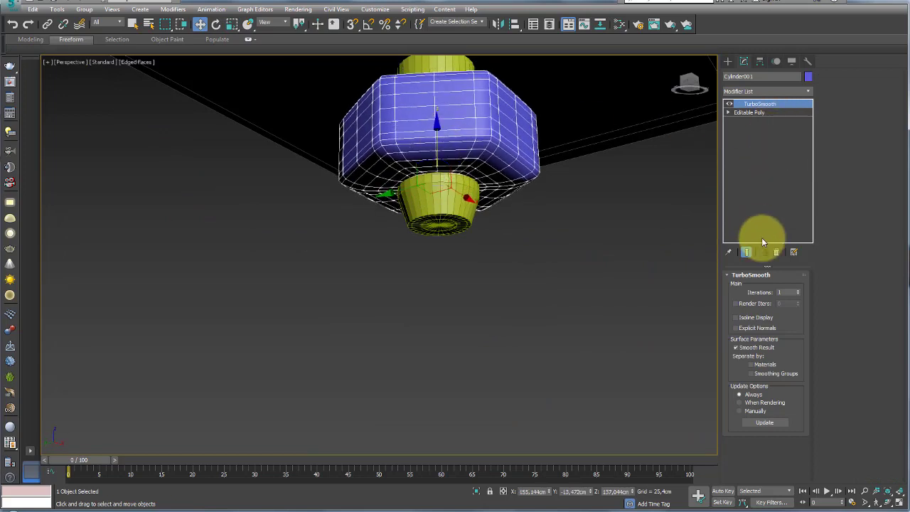
# Remove the TurboSmooth and attach the nut into Sphere001's mesh.
pyautogui.click(778, 252)
pyautogui.scroll(-5, 490, 185)
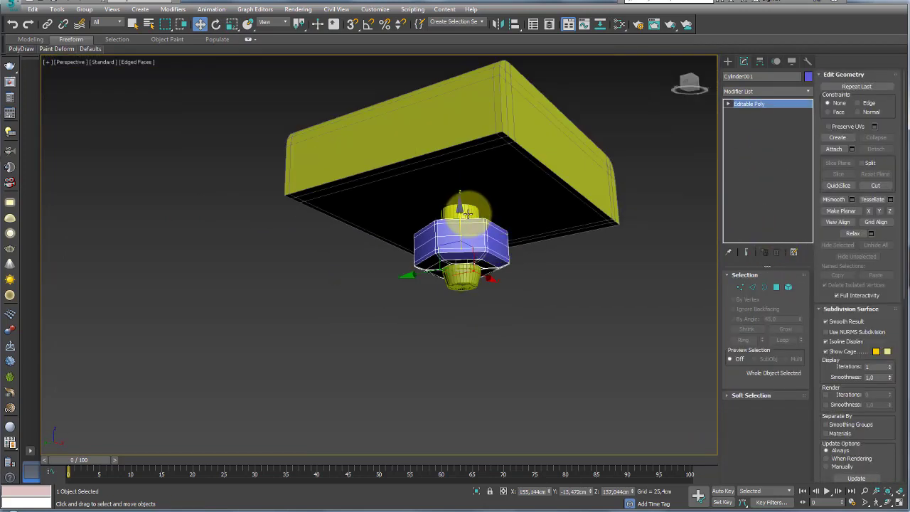
pyautogui.click(467, 213)
pyautogui.click(831, 148)
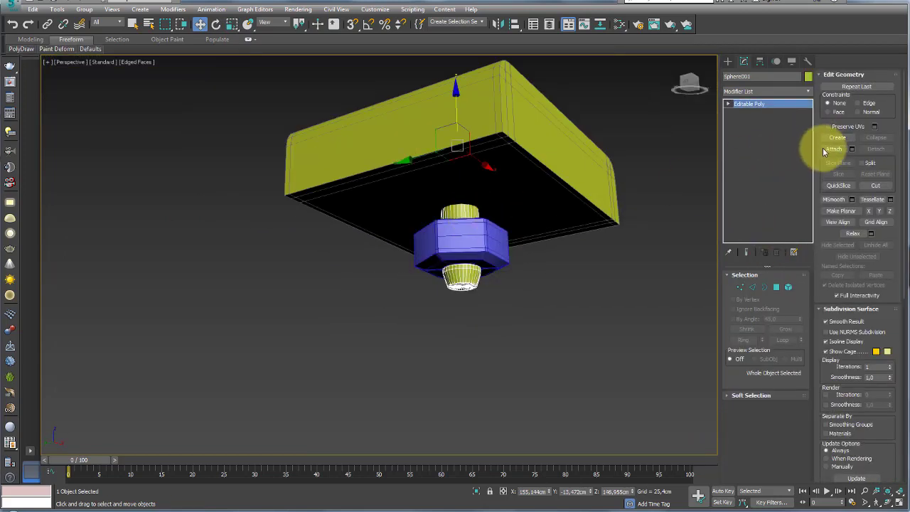
pyautogui.click(470, 238)
# Select the seat slat Box002 and inspect it from several angles.
pyautogui.keyDown('alt'); pyautogui.moveTo(542, 258); pyautogui.dragTo(536, 256, button='middle'); pyautogui.keyUp('alt')
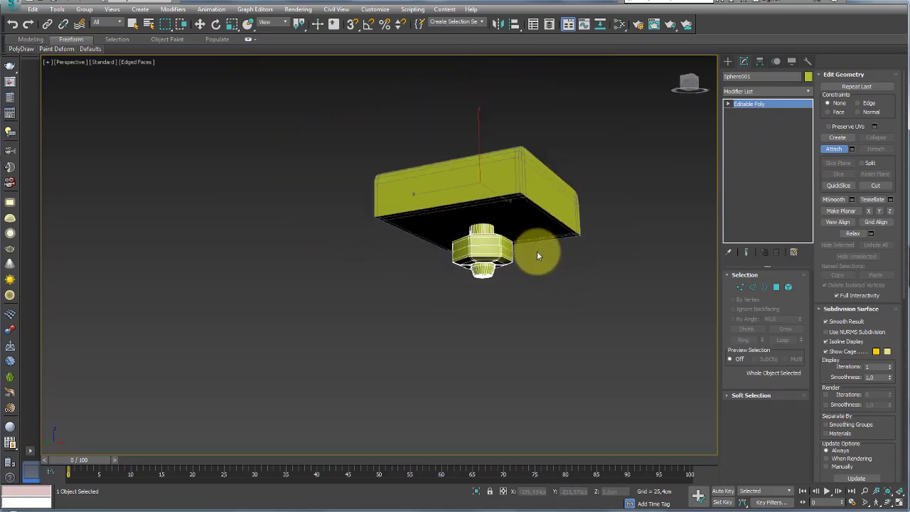
pyautogui.click(555, 216)
pyautogui.keyDown('alt'); pyautogui.moveTo(569, 203); pyautogui.dragTo(568, 243, button='middle'); pyautogui.keyUp('alt')
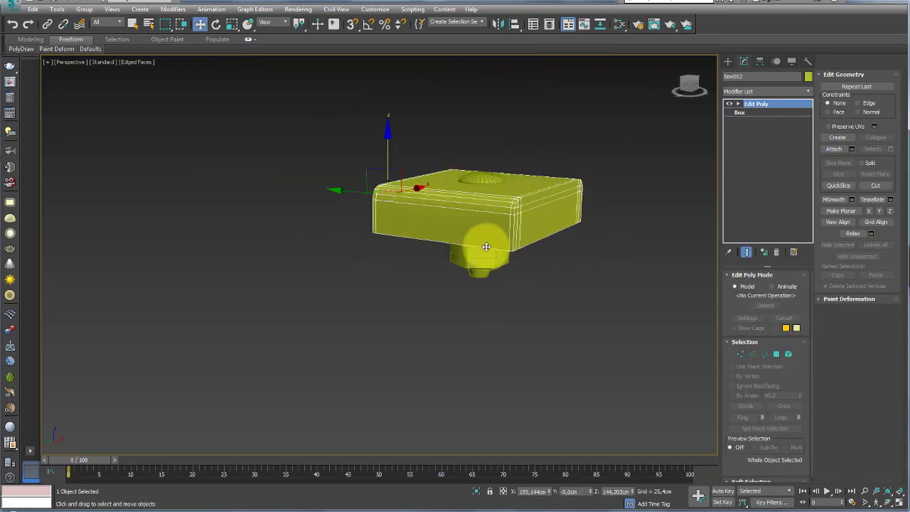
pyautogui.moveTo(486, 247)
pyautogui.keyDown('alt'); pyautogui.mouseDown(button='middle')
pyautogui.moveTo(514, 260)
pyautogui.moveTo(462, 178)
pyautogui.mouseUp(button='middle'); pyautogui.keyUp('alt')
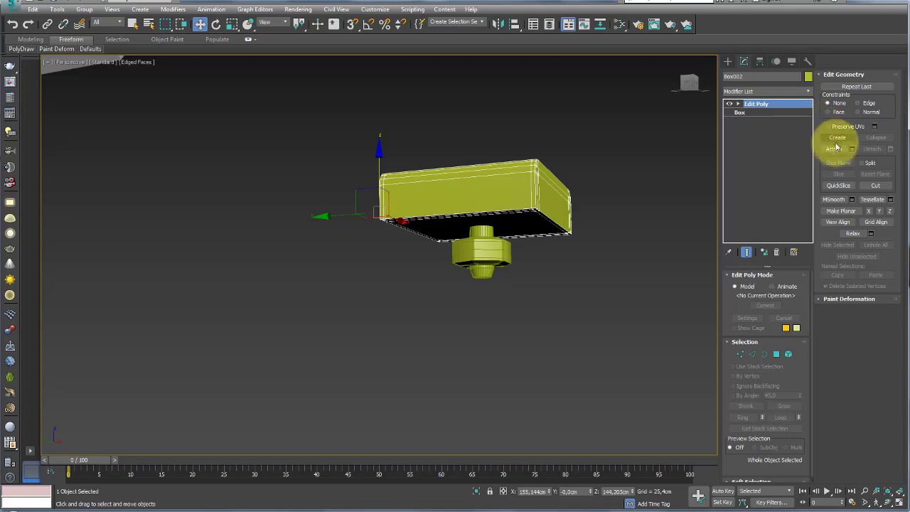
pyautogui.keyDown('alt'); pyautogui.moveTo(549, 185); pyautogui.dragTo(595, 205, button='middle'); pyautogui.keyUp('alt')
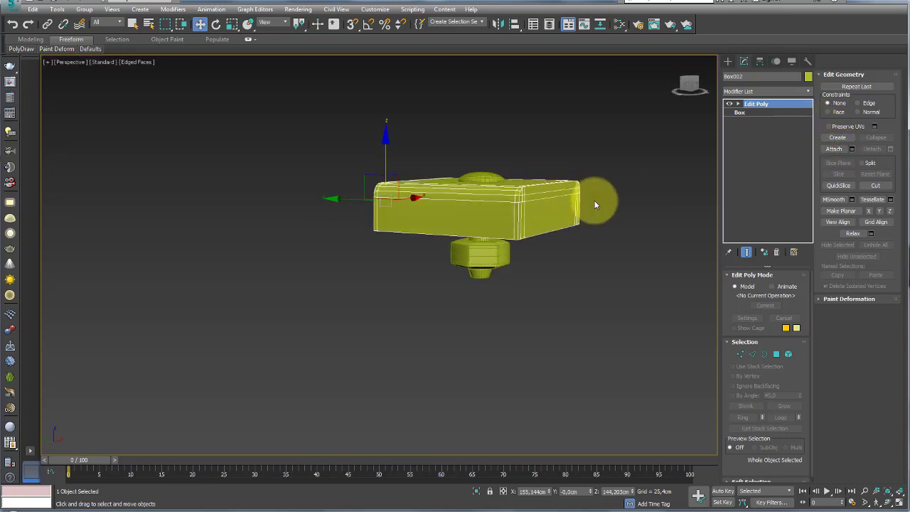
pyautogui.moveTo(566, 199); pyautogui.dragTo(522, 272)
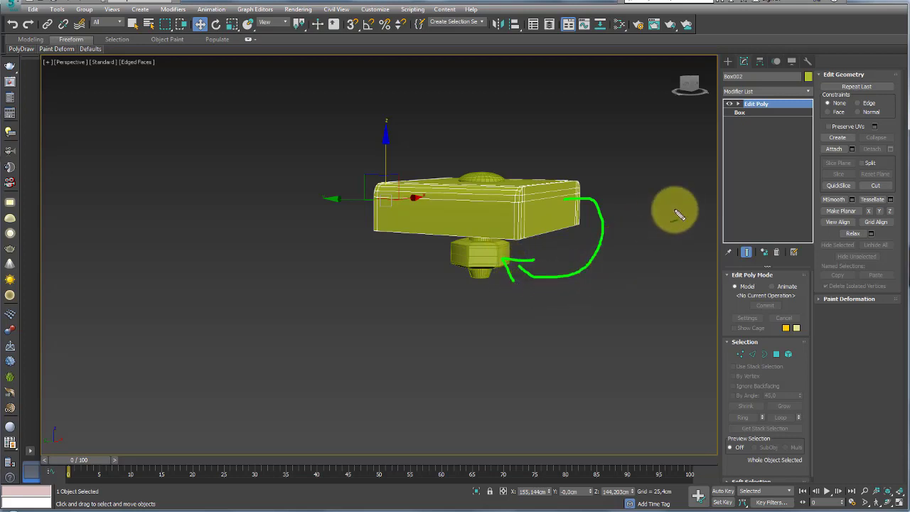
# Attach the dome piece to the box, then zoom out to show the bench.
pyautogui.keyDown('alt'); pyautogui.moveTo(607, 229); pyautogui.dragTo(744, 193, button='middle'); pyautogui.keyUp('alt')
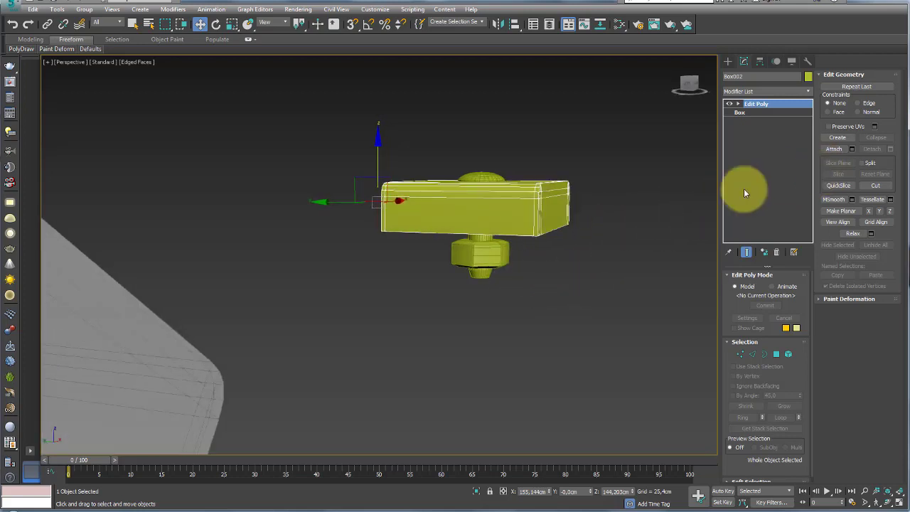
pyautogui.click(835, 149)
pyautogui.click(483, 253)
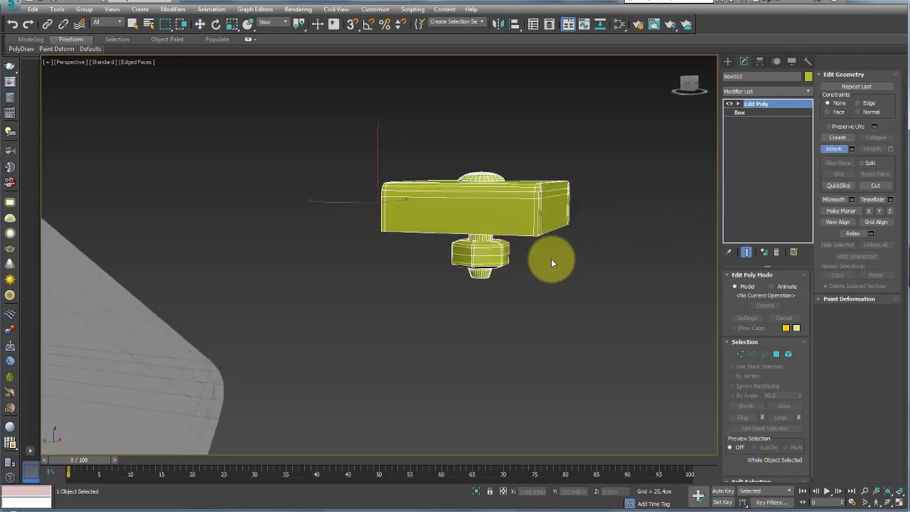
pyautogui.moveTo(551, 258)
pyautogui.keyDown('alt'); pyautogui.mouseDown(button='middle')
pyautogui.moveTo(554, 274)
pyautogui.moveTo(434, 327)
pyautogui.moveTo(371, 310)
pyautogui.moveTo(346, 248)
pyautogui.moveTo(325, 264)
pyautogui.moveTo(392, 258)
pyautogui.moveTo(396, 274)
pyautogui.moveTo(345, 258)
pyautogui.moveTo(472, 305)
pyautogui.mouseUp(button='middle'); pyautogui.keyUp('alt')
pyautogui.scroll(2, 350, 277)
# Select Box002 and pick the hex nut as a single element.
pyautogui.click(466, 297)
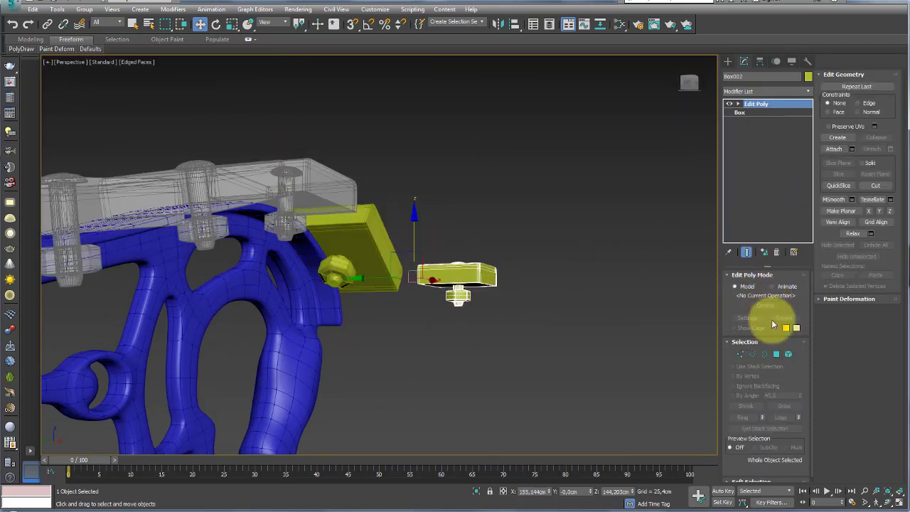
pyautogui.click(788, 353)
pyautogui.click(463, 295)
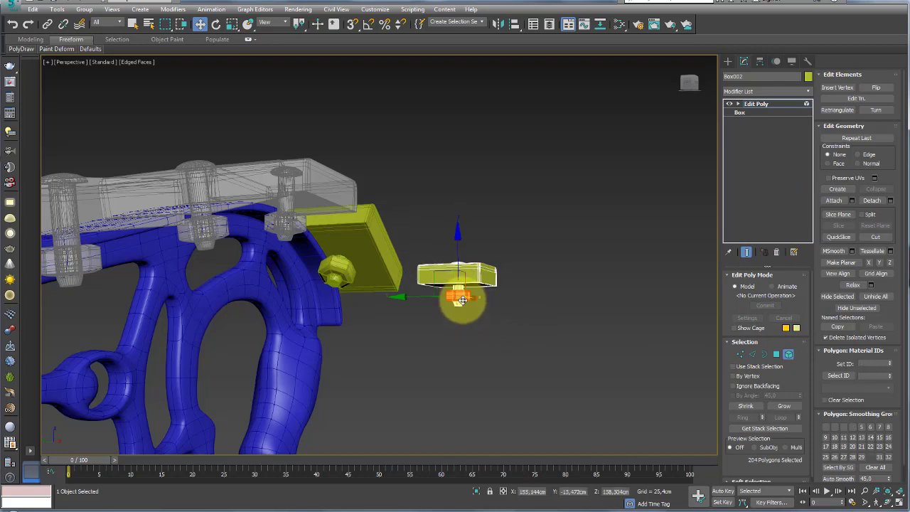
pyautogui.moveTo(448, 286)
pyautogui.keyDown('alt'); pyautogui.mouseDown(button='middle')
pyautogui.moveTo(434, 319)
pyautogui.moveTo(400, 327)
pyautogui.mouseUp(button='middle'); pyautogui.keyUp('alt')
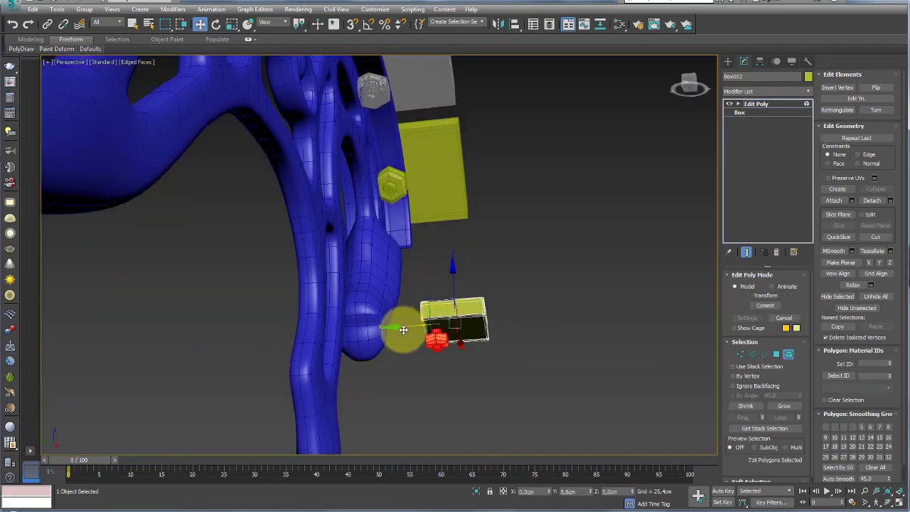
pyautogui.moveTo(479, 280)
pyautogui.keyDown('alt'); pyautogui.mouseDown(button='middle')
pyautogui.moveTo(421, 324)
pyautogui.moveTo(518, 319)
pyautogui.moveTo(538, 274)
pyautogui.mouseUp(button='middle'); pyautogui.keyUp('alt')
pyautogui.scroll(6, 536, 314)
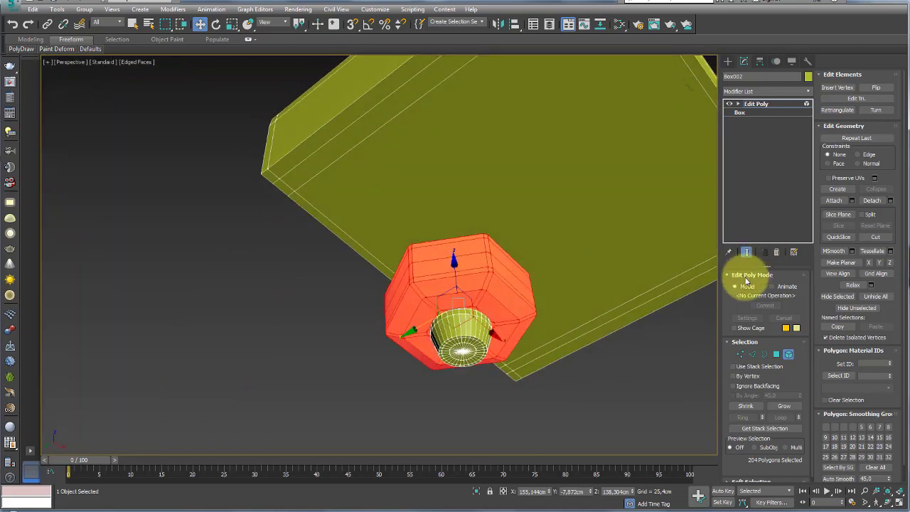
# Select the nut's upper ring of faces and scale them inward to 78%.
pyautogui.click(753, 354)
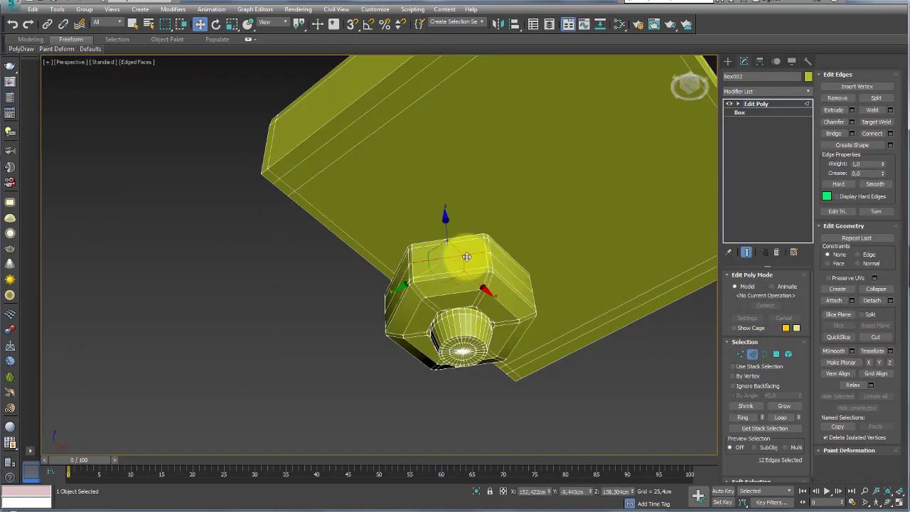
pyautogui.click(466, 256)
pyautogui.keyDown('ctrl'); pyautogui.click(775, 353); pyautogui.keyUp('ctrl')
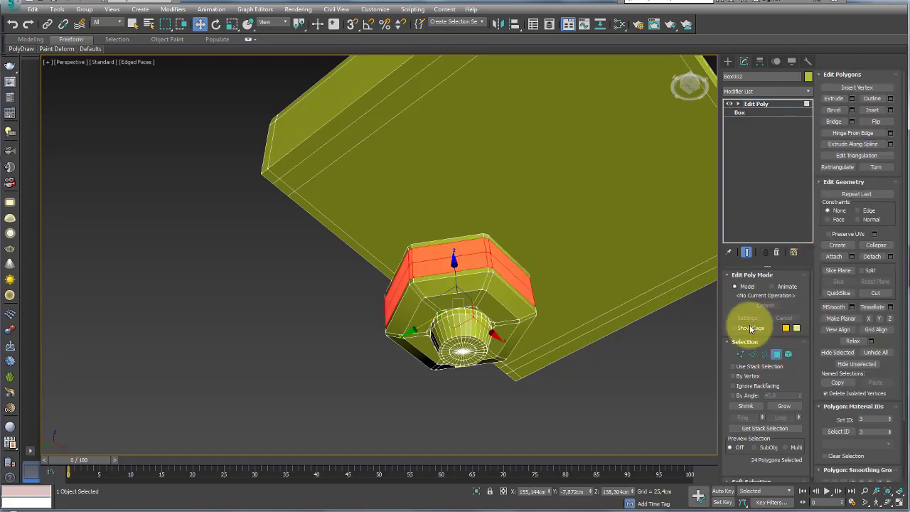
pyautogui.click(784, 406)
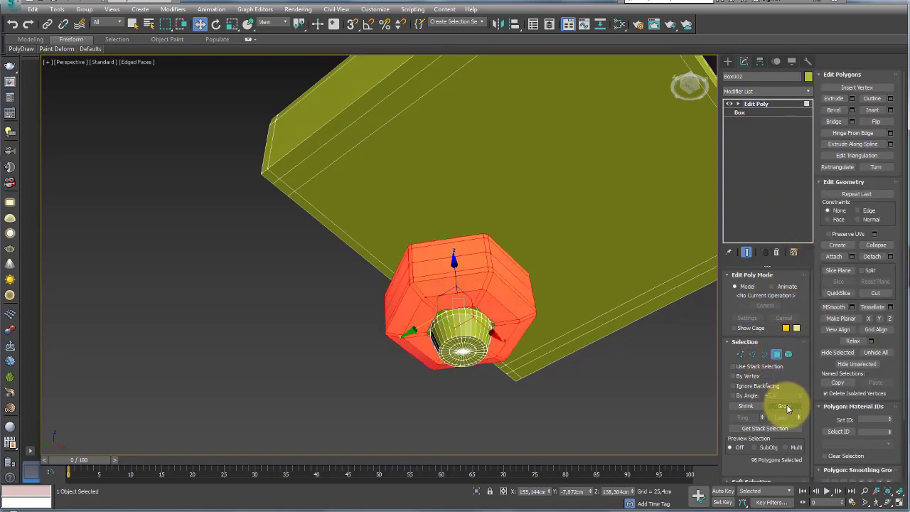
pyautogui.click(751, 409)
pyautogui.press('r')
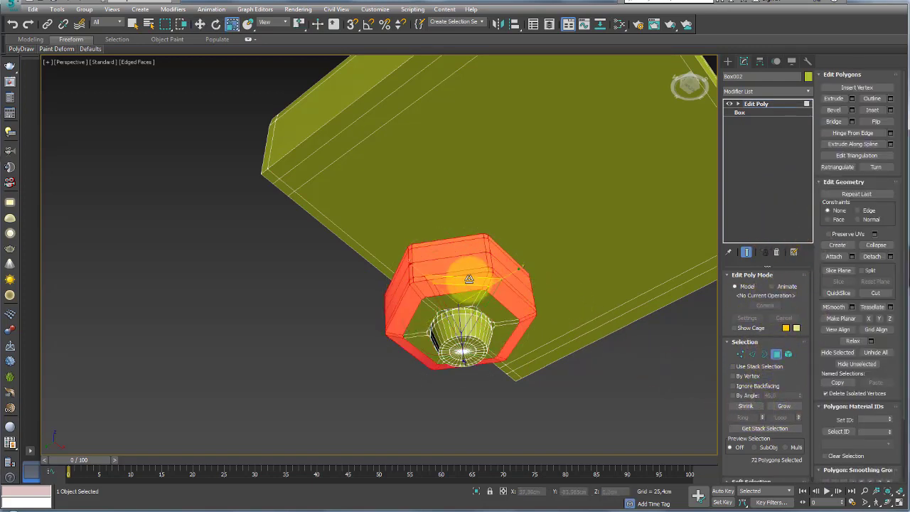
pyautogui.moveTo(469, 279); pyautogui.dragTo(462, 290)
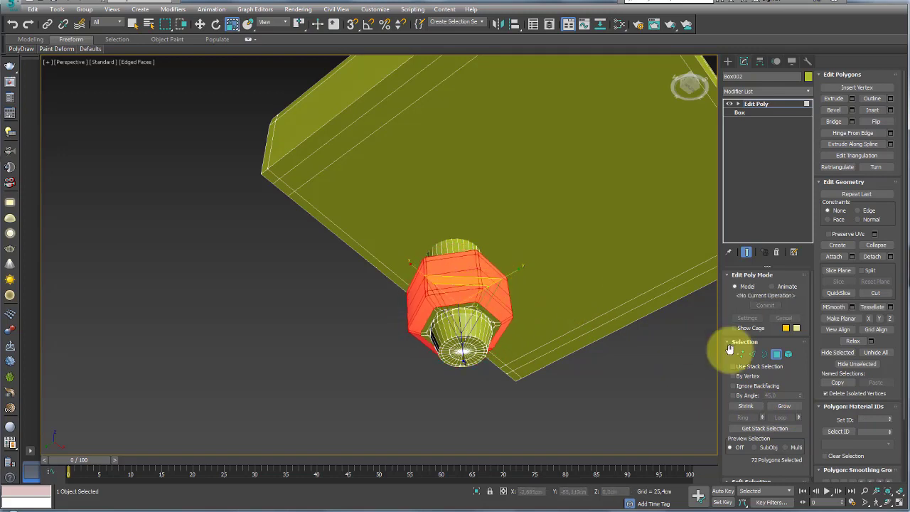
pyautogui.click(788, 353)
# Flatten the hex nut and raise it up along the bolt.
pyautogui.keyDown('alt'); pyautogui.moveTo(521, 274); pyautogui.dragTo(480, 329, button='middle'); pyautogui.keyUp('alt')
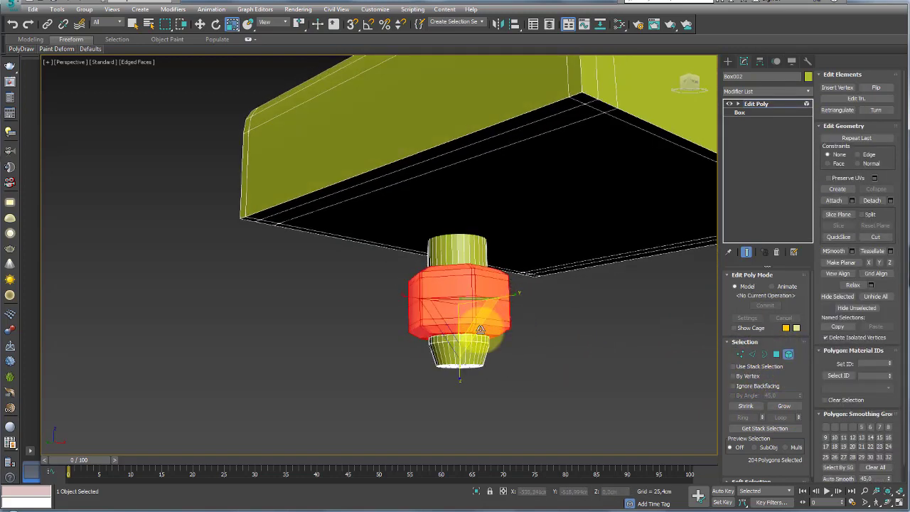
pyautogui.moveTo(459, 379); pyautogui.dragTo(459, 384)
pyautogui.press('w')
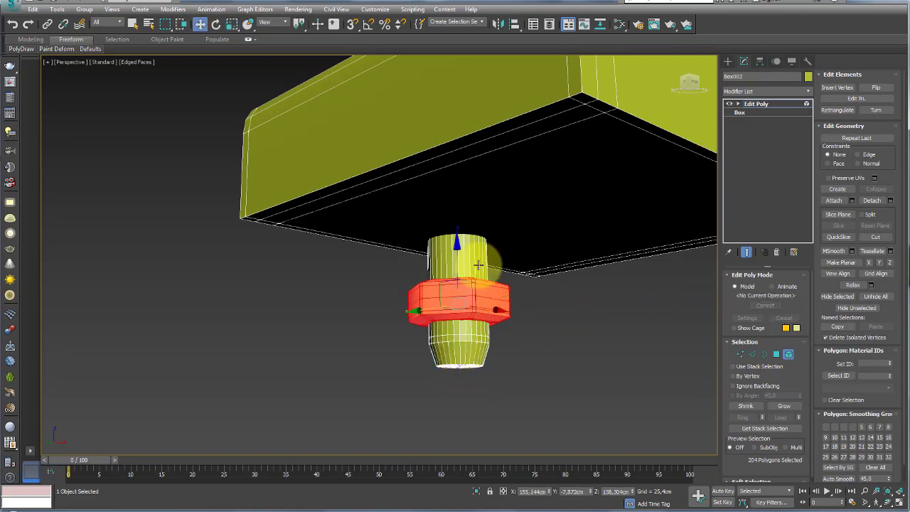
pyautogui.moveTo(458, 263); pyautogui.dragTo(457, 231)
# Select the bolt shaft's faces and grow the selection.
pyautogui.moveTo(498, 284)
pyautogui.keyDown('alt'); pyautogui.mouseDown(button='middle')
pyautogui.moveTo(512, 303)
pyautogui.moveTo(570, 308)
pyautogui.mouseUp(button='middle'); pyautogui.keyUp('alt')
pyautogui.click(776, 353)
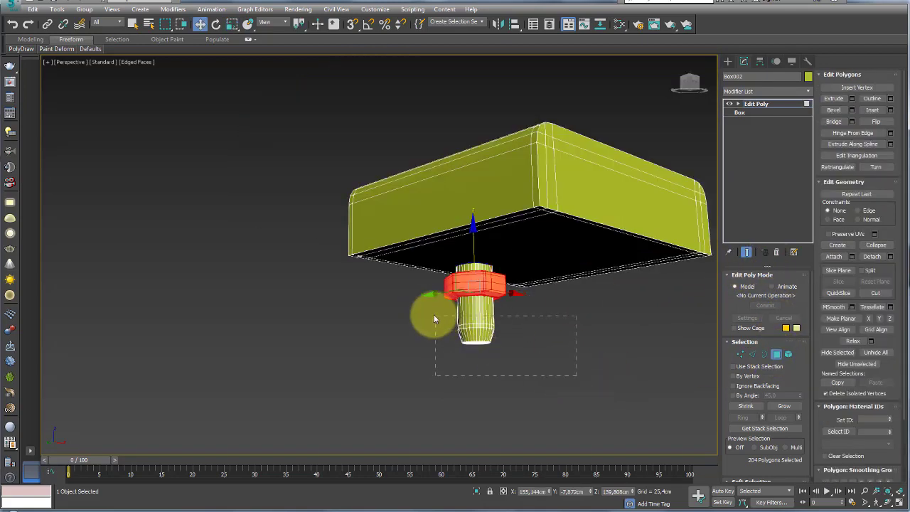
pyautogui.moveTo(576, 376); pyautogui.dragTo(434, 319)
pyautogui.keyDown('alt'); pyautogui.moveTo(496, 333); pyautogui.dragTo(814, 161, button='middle'); pyautogui.keyUp('alt')
pyautogui.keyDown('alt'); pyautogui.moveTo(534, 321); pyautogui.dragTo(568, 316, button='middle'); pyautogui.keyUp('alt')
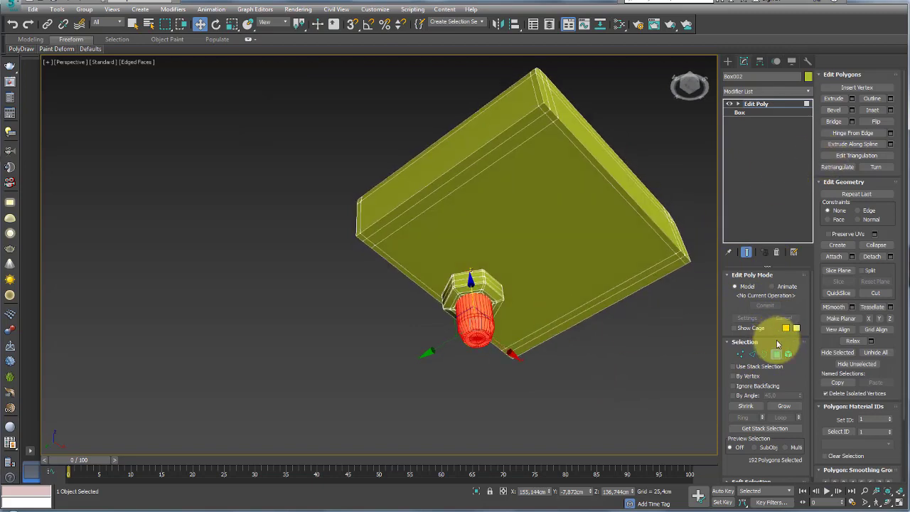
pyautogui.click(784, 405)
# Scale the bolt shaft to 116% in XY.
pyautogui.press('e')
pyautogui.press('r')
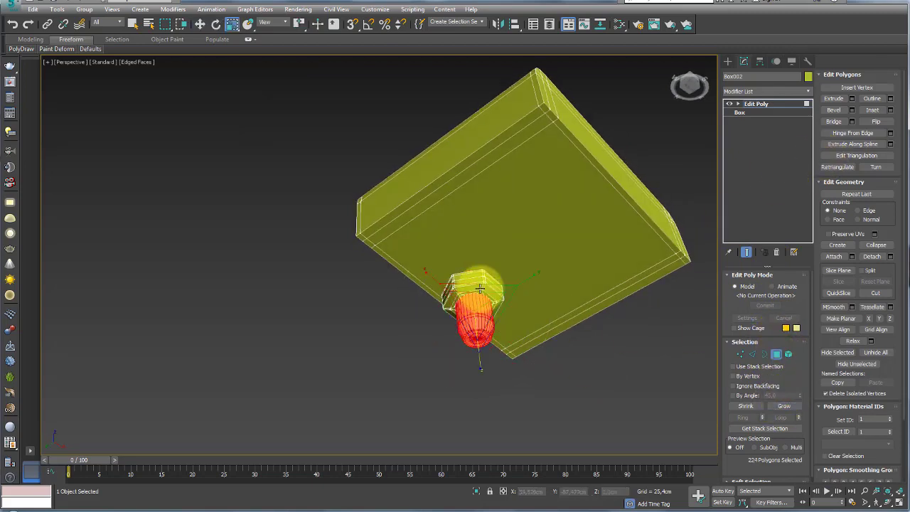
pyautogui.press('F3')
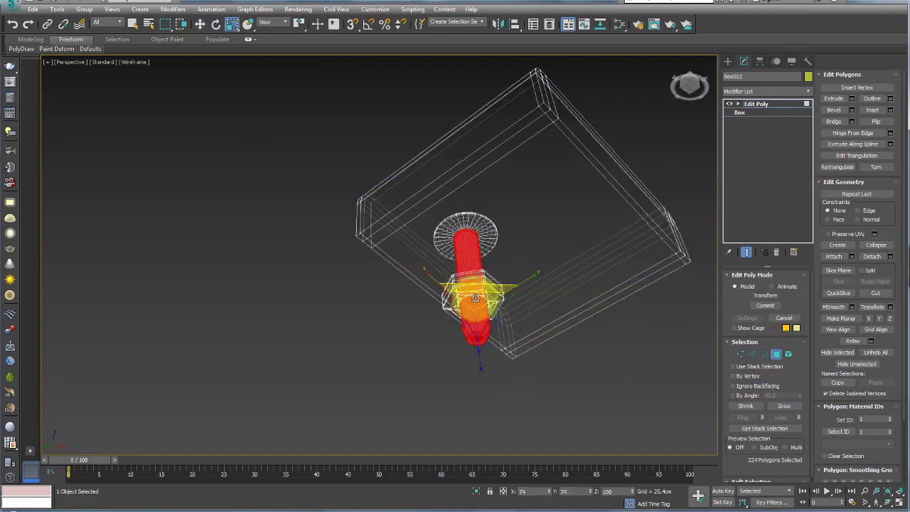
pyautogui.press('F3')
pyautogui.scroll(5, 475, 297)
pyautogui.moveTo(480, 297); pyautogui.dragTo(483, 294)
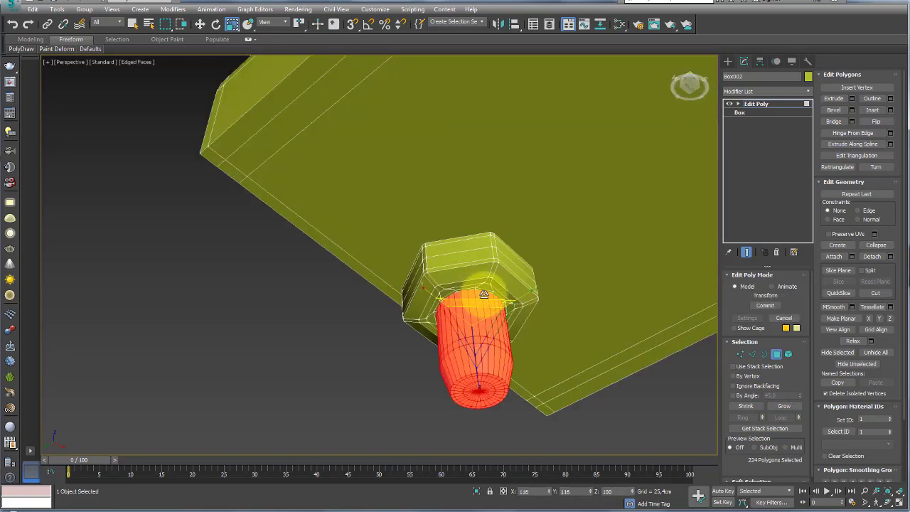
pyautogui.scroll(-5, 480, 296)
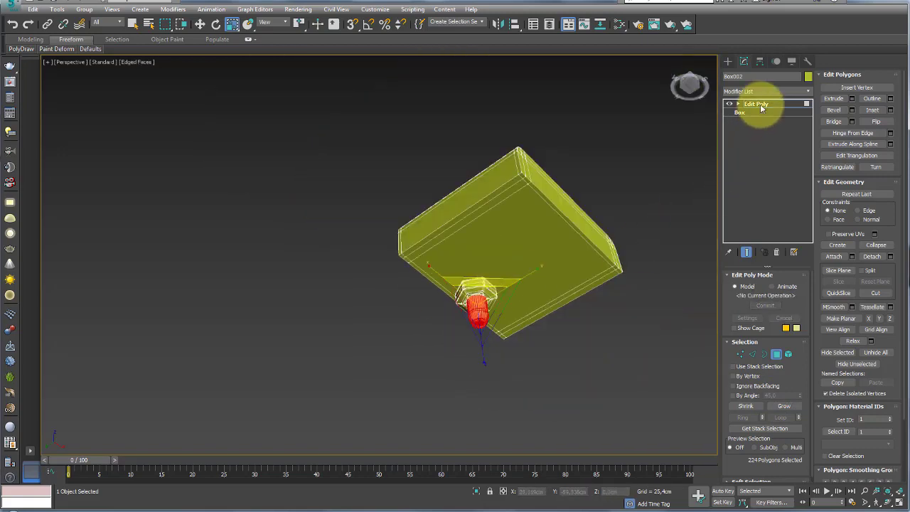
pyautogui.scroll(-3, 503, 209)
# Move the box-and-bolt object toward the blue bench frame.
pyautogui.moveTo(503, 209)
pyautogui.keyDown('alt'); pyautogui.mouseDown(button='middle')
pyautogui.moveTo(311, 182)
pyautogui.moveTo(327, 221)
pyautogui.moveTo(283, 269)
pyautogui.moveTo(290, 254)
pyautogui.mouseUp(button='middle'); pyautogui.keyUp('alt')
pyautogui.scroll(5, 287, 208)
pyautogui.scroll(-3, 288, 209)
pyautogui.scroll(3, 263, 287)
pyautogui.moveTo(254, 280)
pyautogui.keyDown('alt'); pyautogui.mouseDown(button='middle')
pyautogui.moveTo(227, 267)
pyautogui.moveTo(412, 255)
pyautogui.moveTo(732, 273)
pyautogui.mouseUp(button='middle'); pyautogui.keyUp('alt')
pyautogui.click(787, 353)
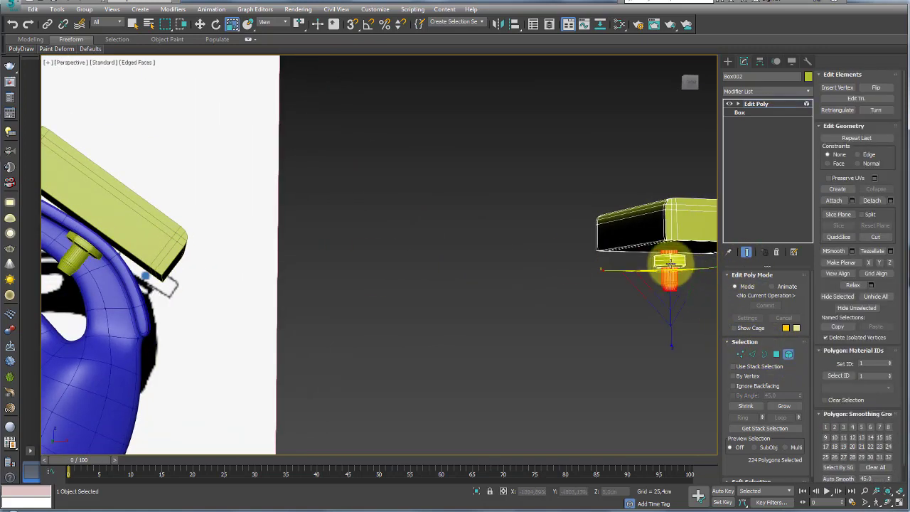
pyautogui.click(754, 105)
pyautogui.press('w')
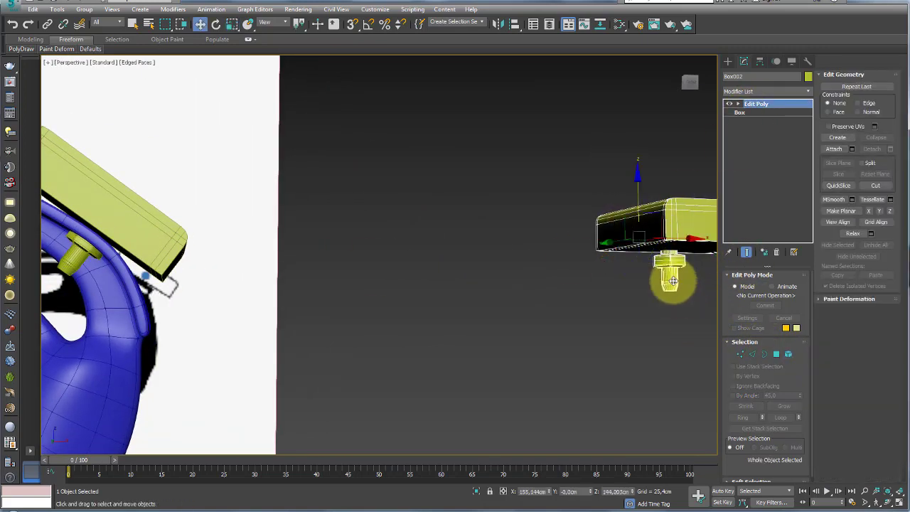
pyautogui.keyDown('alt'); pyautogui.moveTo(671, 274); pyautogui.dragTo(616, 269, button='middle'); pyautogui.keyUp('alt')
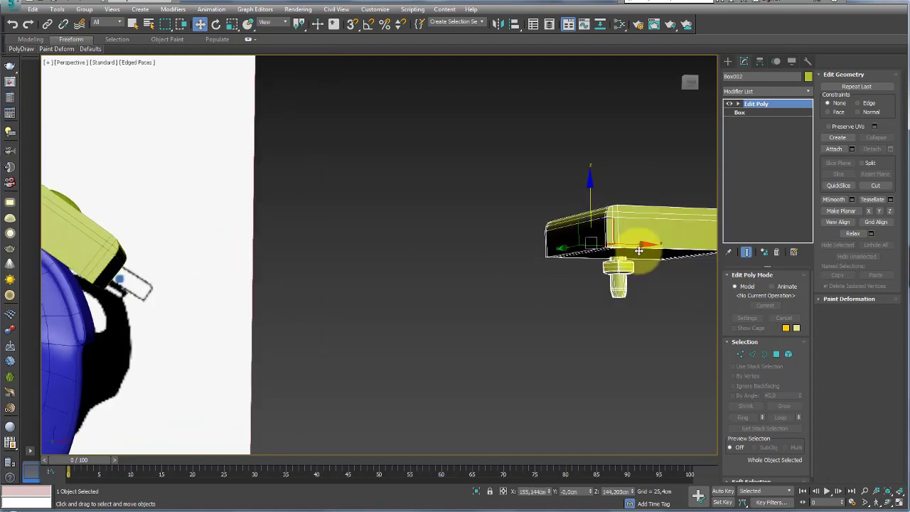
pyautogui.moveTo(642, 251); pyautogui.dragTo(294, 248)
pyautogui.moveTo(294, 248)
pyautogui.keyDown('alt'); pyautogui.mouseDown(button='middle')
pyautogui.moveTo(413, 273)
pyautogui.moveTo(629, 293)
pyautogui.mouseUp(button='middle'); pyautogui.keyUp('alt')
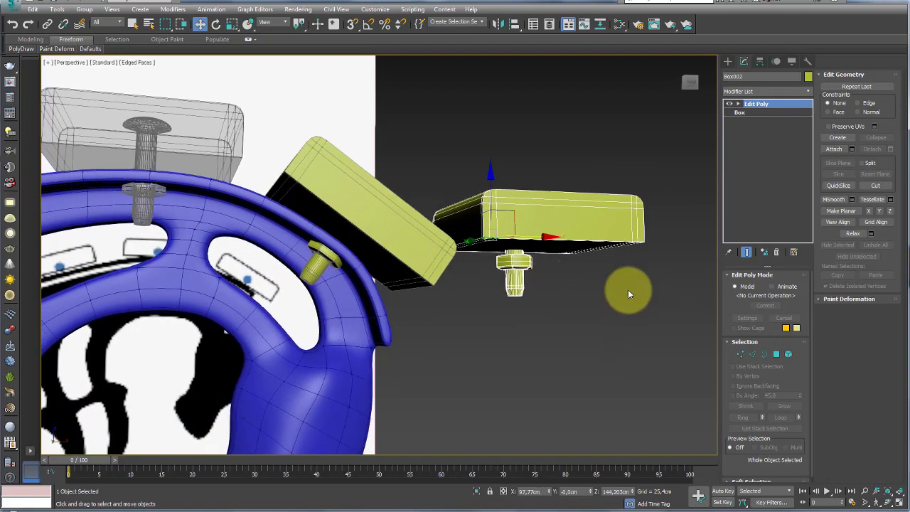
# Select the bolt element and adjust its height under the box.
pyautogui.click(788, 354)
pyautogui.click(532, 266)
pyautogui.moveTo(513, 222); pyautogui.dragTo(509, 235)
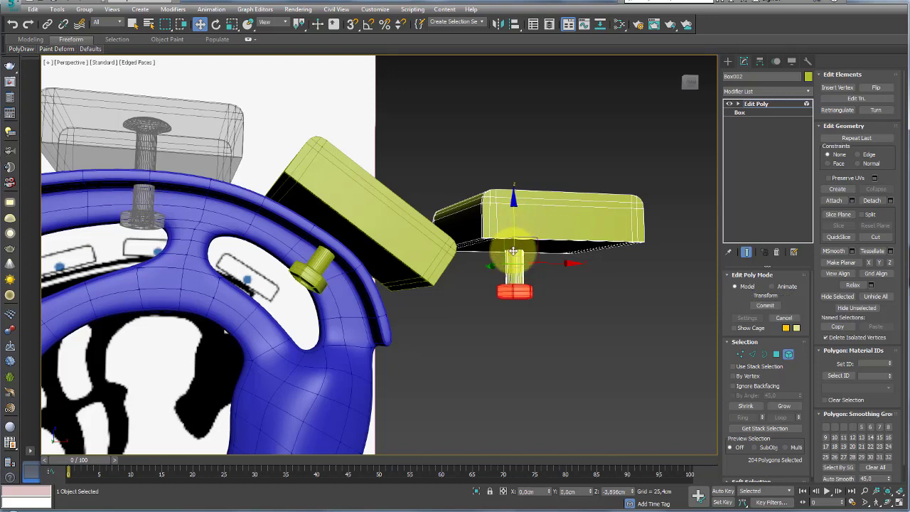
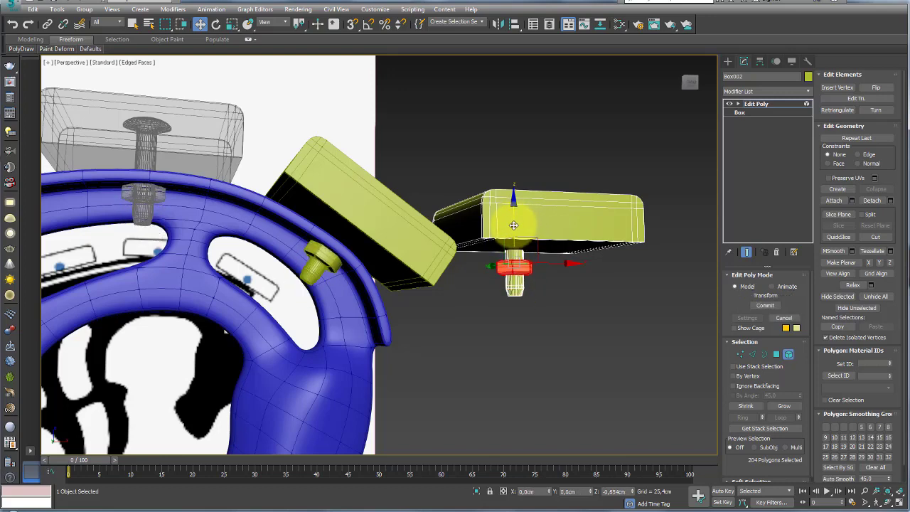
# Select the top yellow box as a whole element.
pyautogui.moveTo(513, 225)
pyautogui.keyDown('alt'); pyautogui.mouseDown(button='middle')
pyautogui.moveTo(602, 226)
pyautogui.moveTo(575, 203)
pyautogui.moveTo(484, 198)
pyautogui.mouseUp(button='middle'); pyautogui.keyUp('alt')
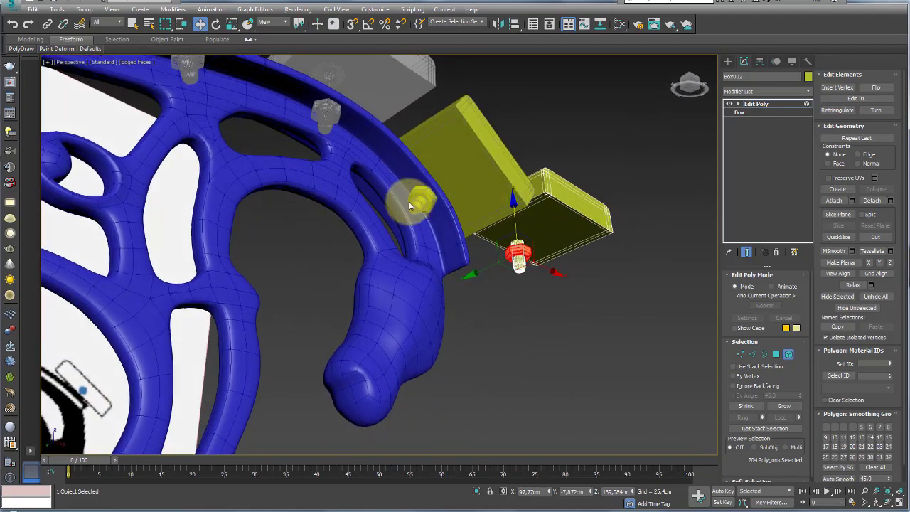
pyautogui.moveTo(410, 206)
pyautogui.keyDown('alt'); pyautogui.mouseDown(button='middle')
pyautogui.moveTo(428, 221)
pyautogui.moveTo(415, 239)
pyautogui.moveTo(443, 237)
pyautogui.moveTo(447, 265)
pyautogui.moveTo(448, 234)
pyautogui.moveTo(528, 263)
pyautogui.moveTo(545, 319)
pyautogui.mouseUp(button='middle'); pyautogui.keyUp('alt')
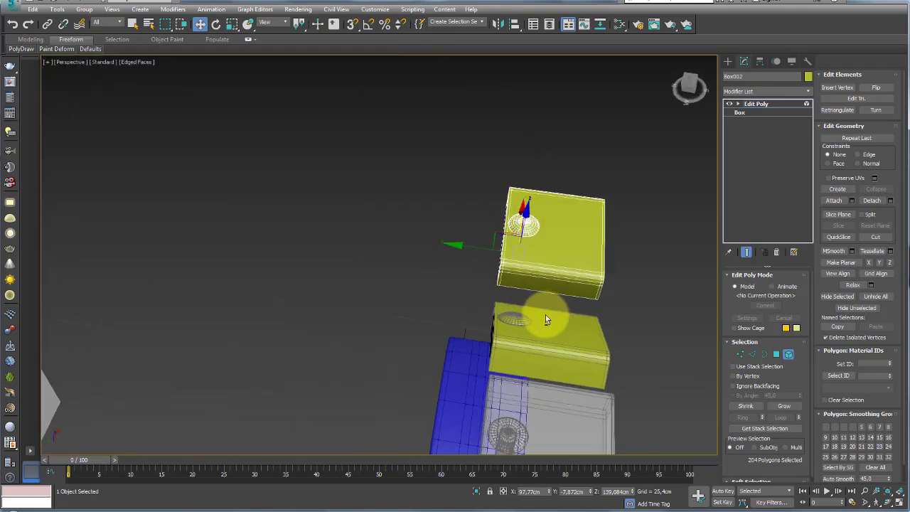
pyautogui.click(788, 353)
pyautogui.click(592, 262)
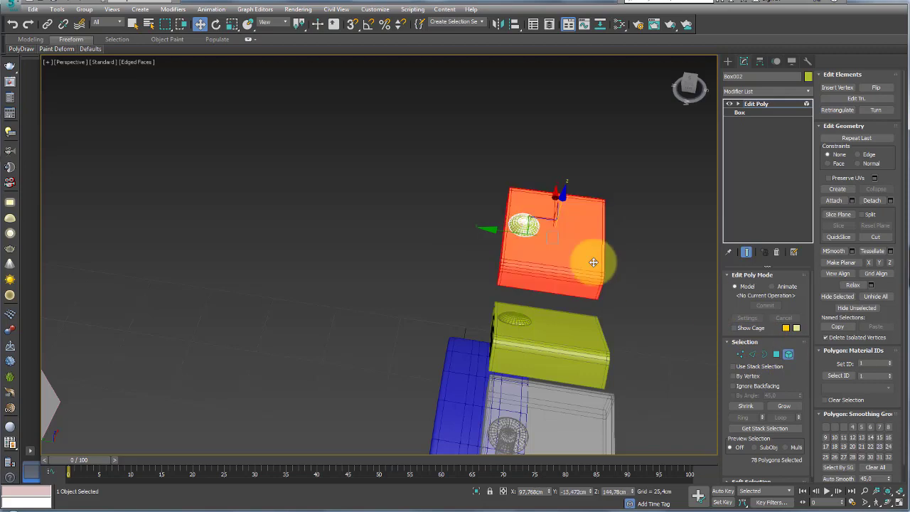
# Move the box's left-end vertices leftward into a long slab, then select the bolt element.
pyautogui.keyDown('alt'); pyautogui.moveTo(506, 227); pyautogui.dragTo(466, 223, button='middle'); pyautogui.keyUp('alt')
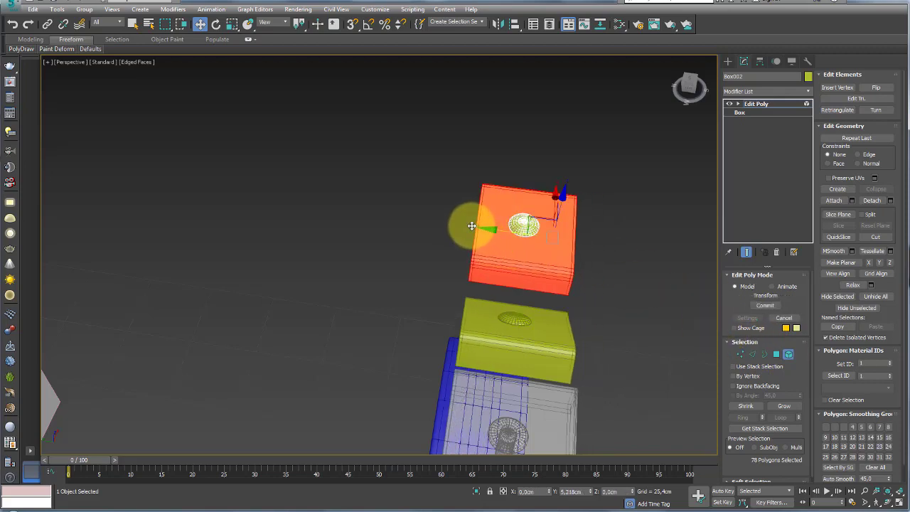
pyautogui.click(740, 353)
pyautogui.moveTo(397, 137); pyautogui.dragTo(483, 288)
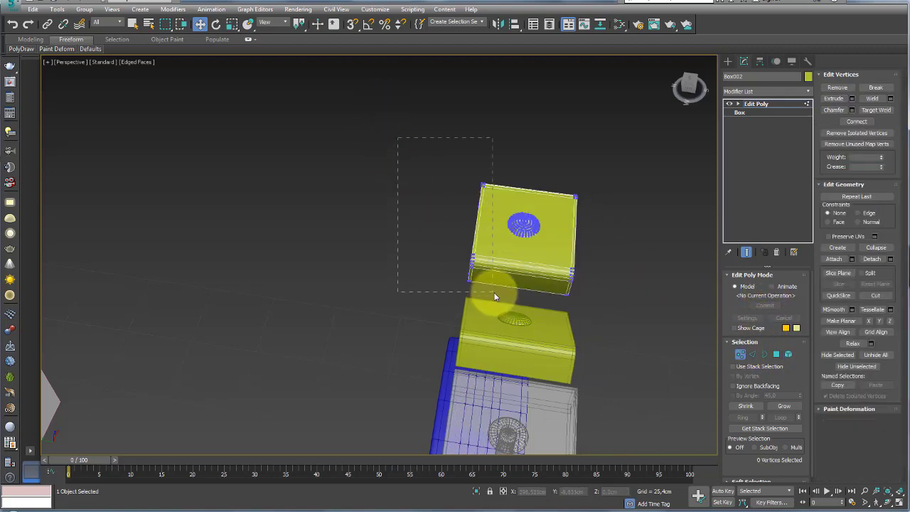
pyautogui.moveTo(435, 222); pyautogui.dragTo(181, 186)
pyautogui.moveTo(548, 251)
pyautogui.keyDown('alt'); pyautogui.mouseDown(button='middle')
pyautogui.moveTo(554, 259)
pyautogui.moveTo(538, 240)
pyautogui.moveTo(545, 244)
pyautogui.moveTo(514, 290)
pyautogui.mouseUp(button='middle'); pyautogui.keyUp('alt')
pyautogui.click(788, 354)
pyautogui.click(535, 265)
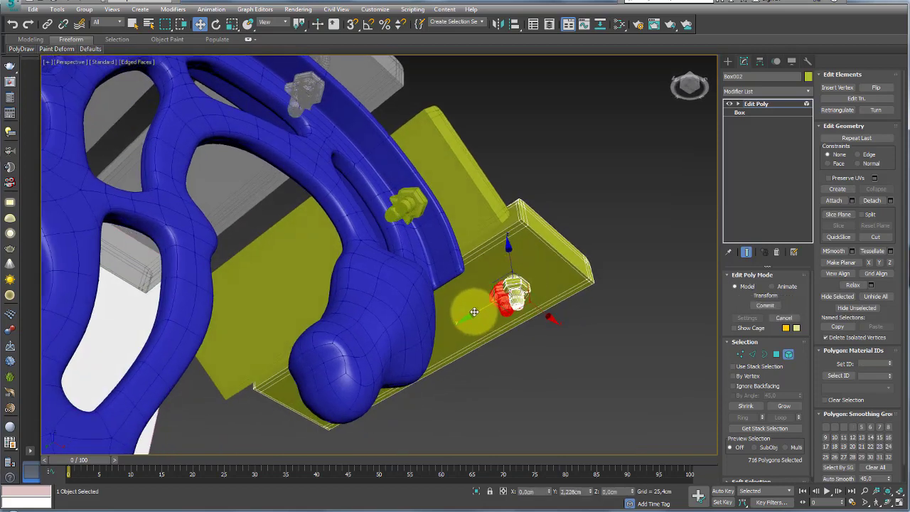
# Clone the bolt as a new element inside Box002 and orbit to check the slab.
pyautogui.keyDown('shift'); pyautogui.moveTo(444, 321); pyautogui.dragTo(476, 310); pyautogui.keyUp('shift')
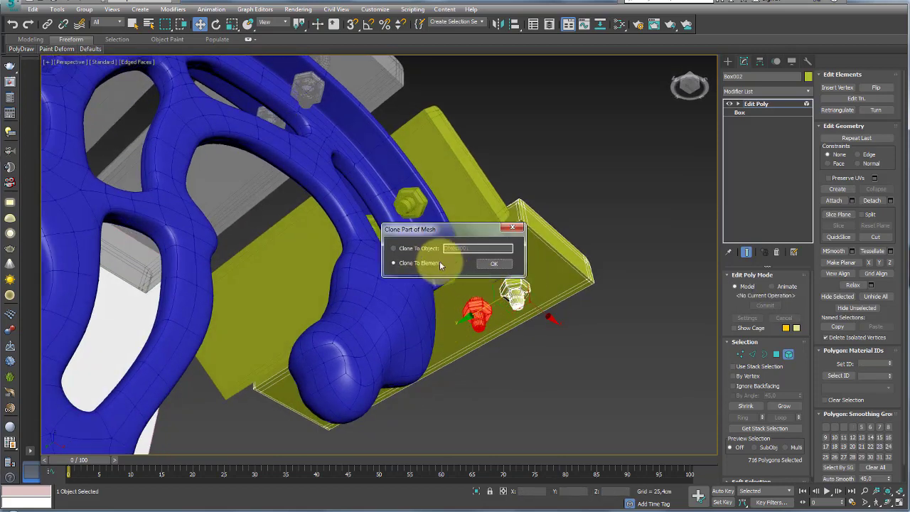
pyautogui.click(494, 265)
pyautogui.keyDown('alt'); pyautogui.moveTo(493, 266); pyautogui.dragTo(550, 277, button='middle'); pyautogui.keyUp('alt')
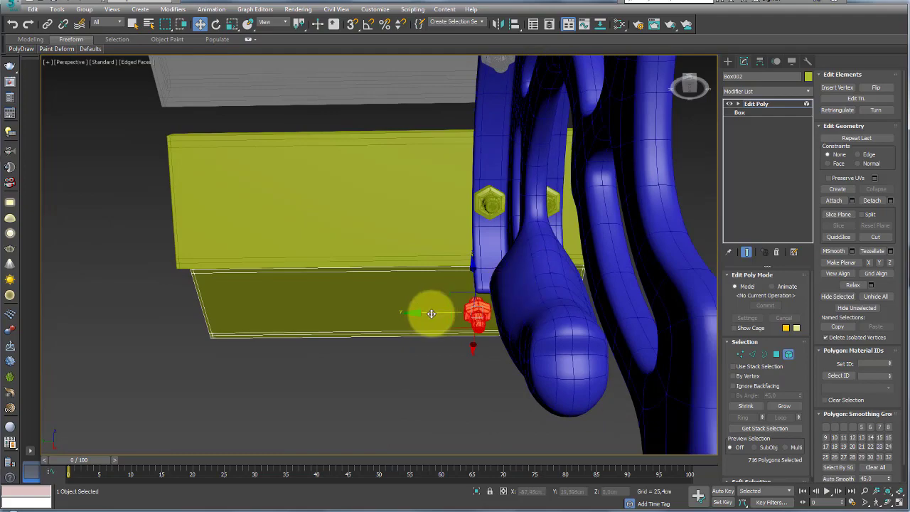
pyautogui.keyDown('alt'); pyautogui.moveTo(433, 313); pyautogui.dragTo(569, 224, button='middle'); pyautogui.keyUp('alt')
pyautogui.scroll(-3, 540, 270)
pyautogui.moveTo(524, 301)
pyautogui.keyDown('alt'); pyautogui.mouseDown(button='middle')
pyautogui.moveTo(544, 280)
pyautogui.moveTo(484, 281)
pyautogui.moveTo(487, 349)
pyautogui.moveTo(522, 323)
pyautogui.mouseUp(button='middle'); pyautogui.keyUp('alt')
pyautogui.scroll(3, 522, 324)
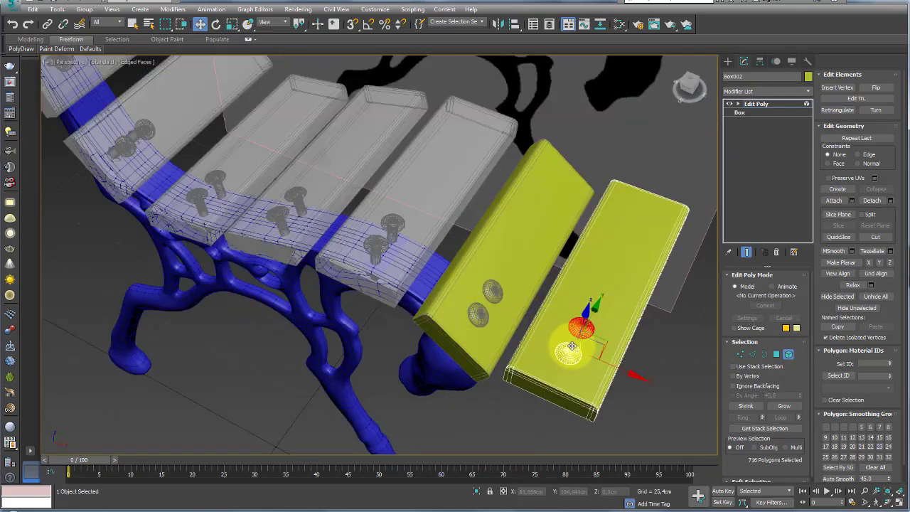
pyautogui.moveTo(569, 341)
pyautogui.keyDown('alt'); pyautogui.mouseDown(button='middle')
pyautogui.moveTo(521, 323)
pyautogui.moveTo(551, 323)
pyautogui.mouseUp(button='middle'); pyautogui.keyUp('alt')
pyautogui.click(773, 102)
pyautogui.moveTo(579, 274)
pyautogui.keyDown('alt'); pyautogui.mouseDown(button='middle')
pyautogui.moveTo(555, 270)
pyautogui.moveTo(651, 321)
pyautogui.mouseUp(button='middle'); pyautogui.keyUp('alt')
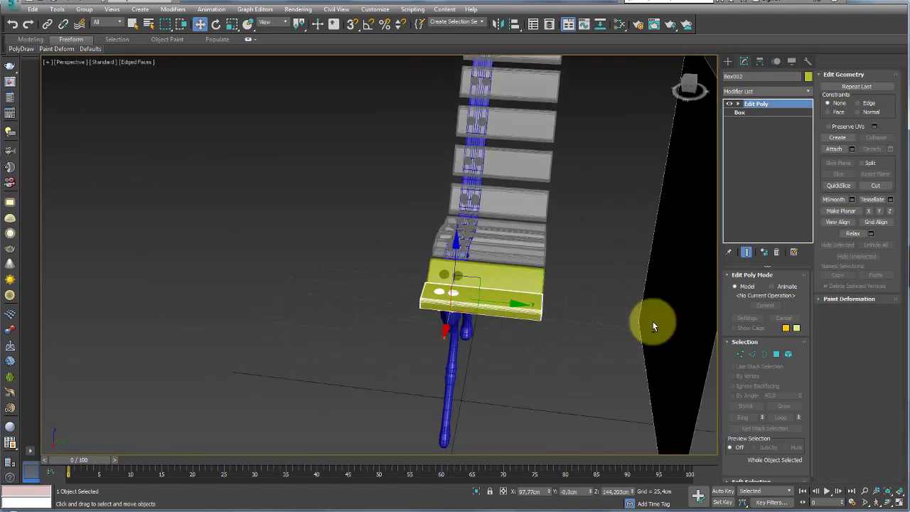
# Select all eleven bench parts, move them left and confirm a clone copy.
pyautogui.click(739, 354)
pyautogui.keyDown('alt'); pyautogui.moveTo(600, 341); pyautogui.dragTo(690, 165, button='middle'); pyautogui.keyUp('alt')
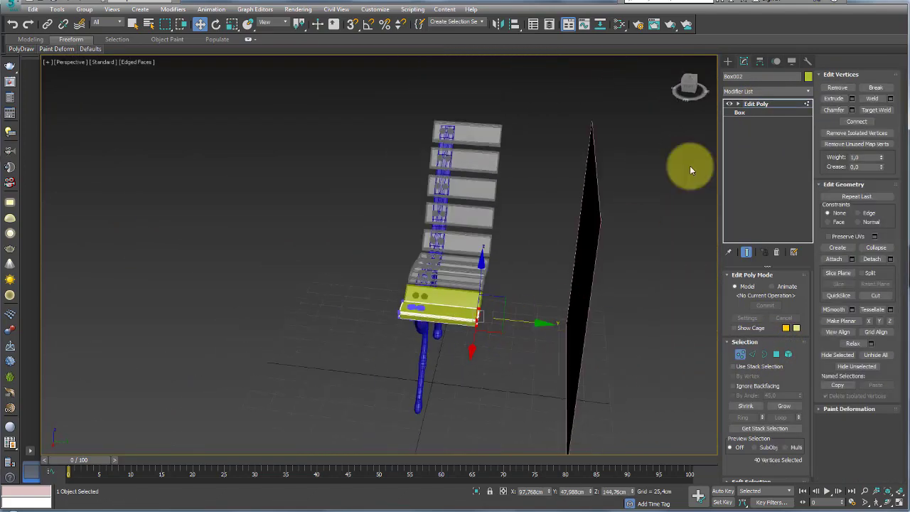
pyautogui.click(761, 93)
pyautogui.click(756, 103)
pyautogui.moveTo(534, 189)
pyautogui.keyDown('alt'); pyautogui.mouseDown(button='middle')
pyautogui.moveTo(470, 277)
pyautogui.moveTo(447, 282)
pyautogui.mouseUp(button='middle'); pyautogui.keyUp('alt')
pyautogui.click(464, 226)
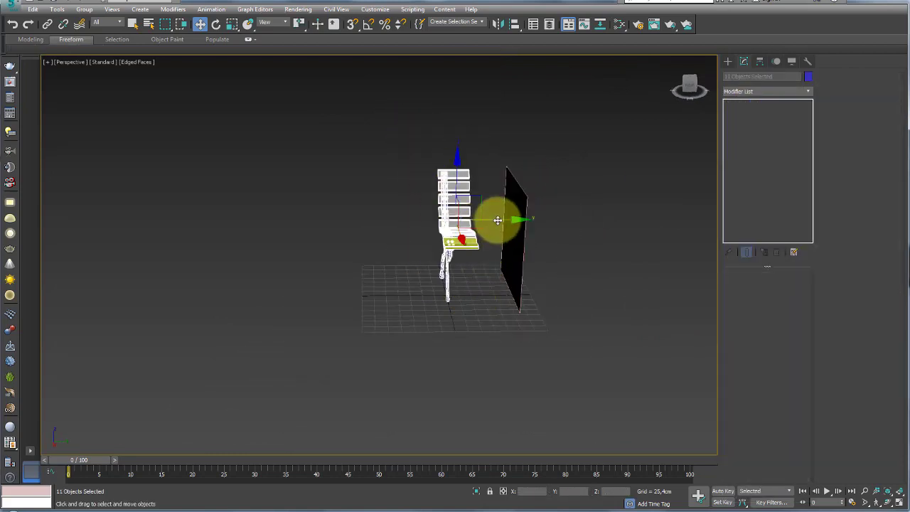
pyautogui.moveTo(497, 221)
pyautogui.mouseDown()
pyautogui.moveTo(294, 224)
pyautogui.moveTo(523, 248)
pyautogui.mouseUp()
pyautogui.click(290, 250)
pyautogui.click(459, 295)
pyautogui.moveTo(458, 295)
pyautogui.keyDown('alt'); pyautogui.mouseDown(button='middle')
pyautogui.moveTo(277, 266)
pyautogui.moveTo(307, 299)
pyautogui.mouseUp(button='middle'); pyautogui.keyUp('alt')
# Lower the yellow Box002 slat below the bench along the Z axis.
pyautogui.click(284, 245)
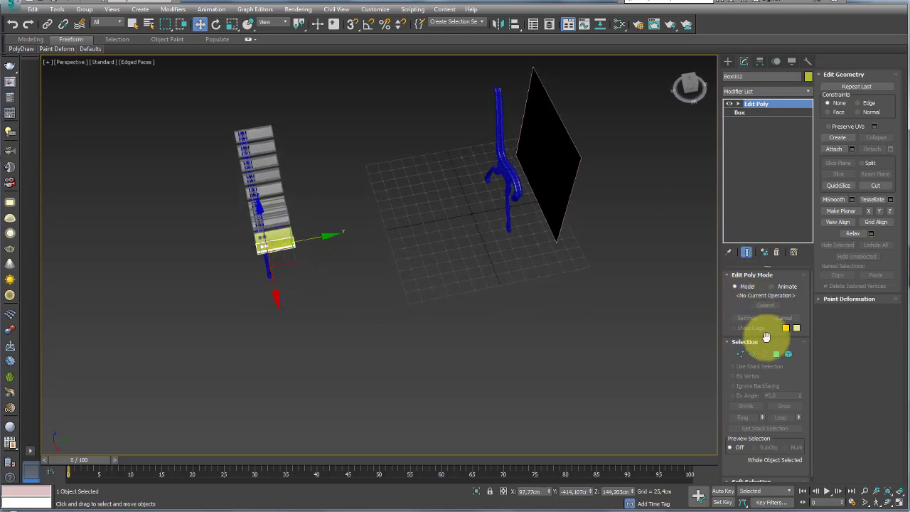
pyautogui.click(276, 271)
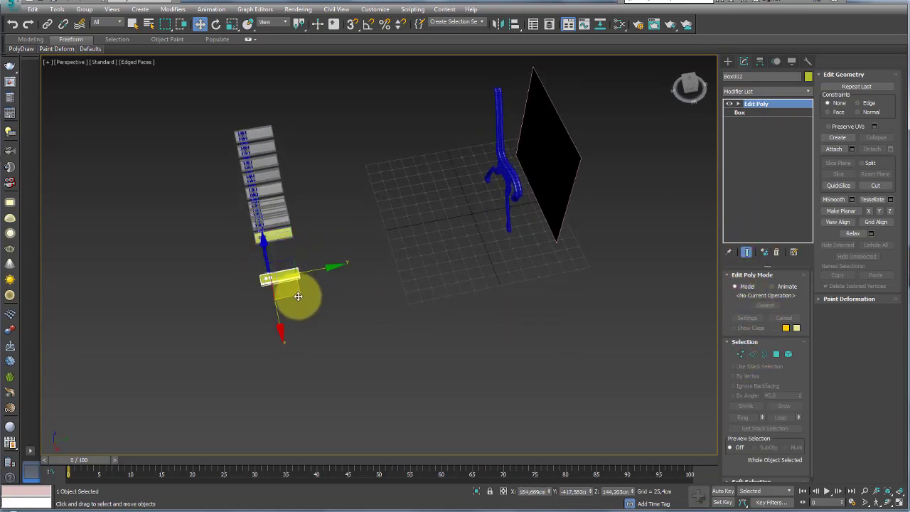
pyautogui.moveTo(294, 266); pyautogui.dragTo(290, 355)
pyautogui.click(775, 355)
# Stretch the lower slat's end vertices along X to full bench length.
pyautogui.press('1')
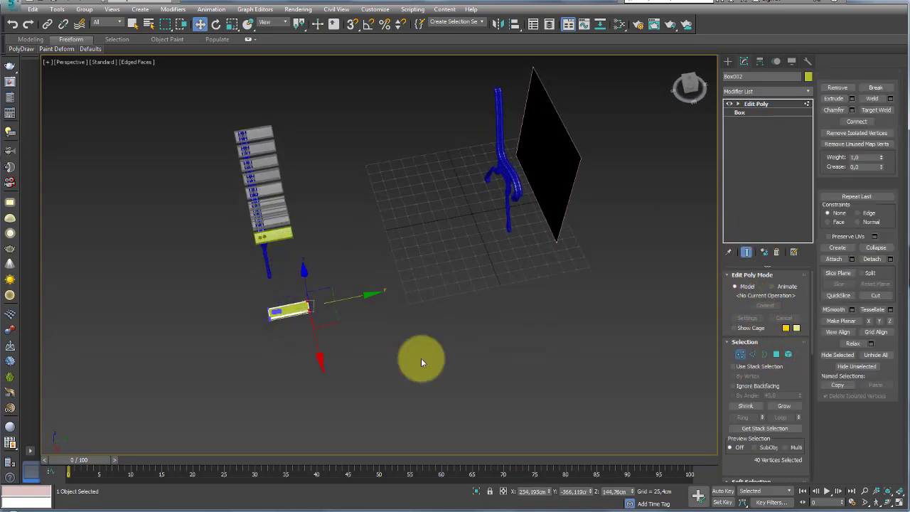
pyautogui.moveTo(365, 356); pyautogui.dragTo(294, 268)
pyautogui.moveTo(331, 304)
pyautogui.mouseDown()
pyautogui.moveTo(463, 266)
pyautogui.moveTo(600, 245)
pyautogui.mouseUp()
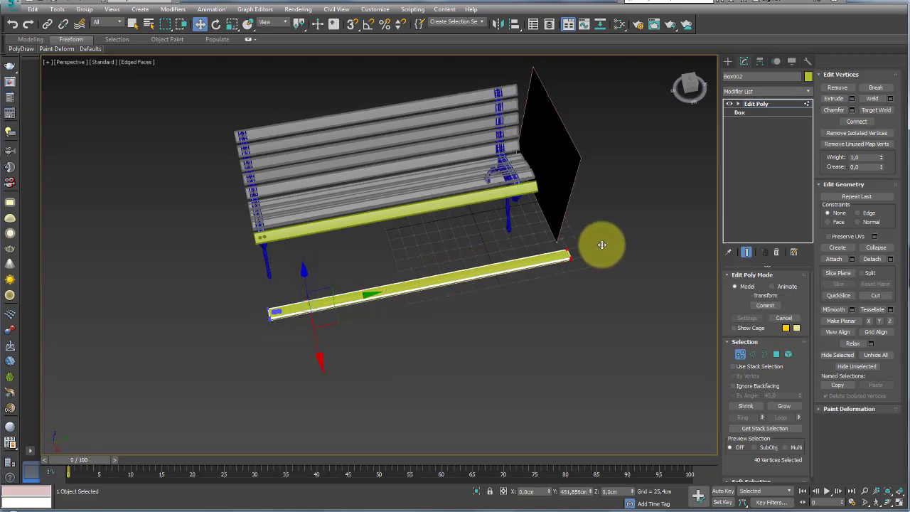
pyautogui.keyDown('alt'); pyautogui.moveTo(601, 245); pyautogui.dragTo(451, 300, button='middle'); pyautogui.keyUp('alt')
pyautogui.moveTo(300, 339); pyautogui.dragTo(259, 286)
pyautogui.scroll(5, 270, 260)
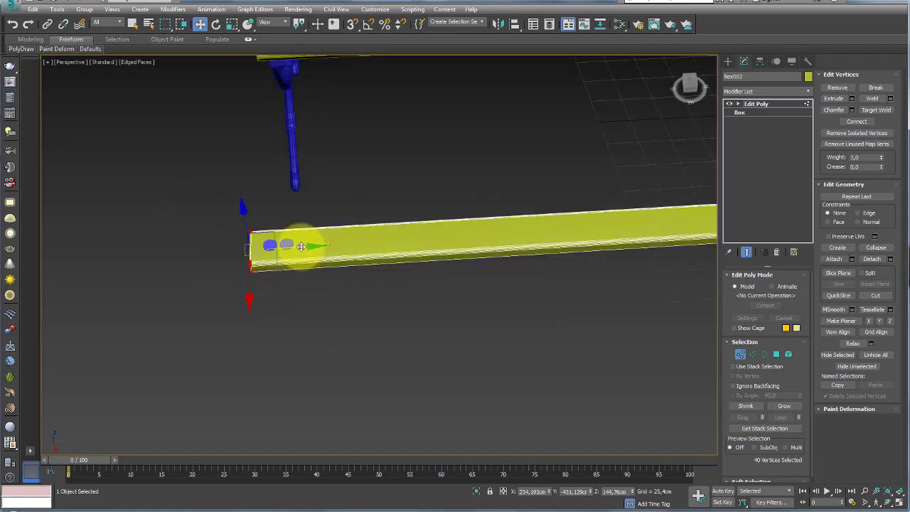
pyautogui.moveTo(298, 246)
pyautogui.mouseDown(button='middle')
pyautogui.moveTo(278, 246)
pyautogui.moveTo(354, 195)
pyautogui.moveTo(429, 178)
pyautogui.moveTo(406, 177)
pyautogui.moveTo(336, 330)
pyautogui.mouseUp(button='middle')
pyautogui.scroll(-4, 278, 246)
pyautogui.scroll(-3, 354, 196)
pyautogui.scroll(3, 344, 286)
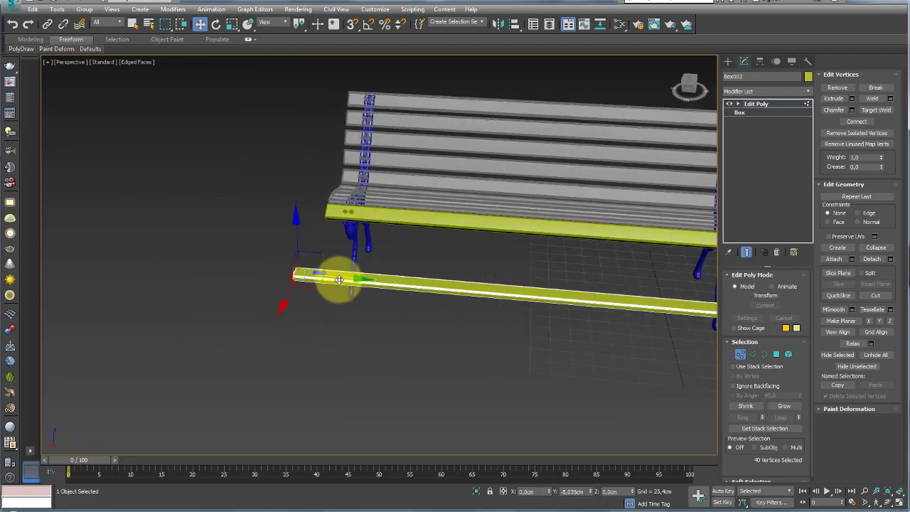
pyautogui.scroll(-3, 345, 292)
pyautogui.moveTo(345, 293)
pyautogui.keyDown('alt'); pyautogui.mouseDown(button='middle')
pyautogui.moveTo(487, 254)
pyautogui.moveTo(443, 290)
pyautogui.mouseUp(button='middle'); pyautogui.keyUp('alt')
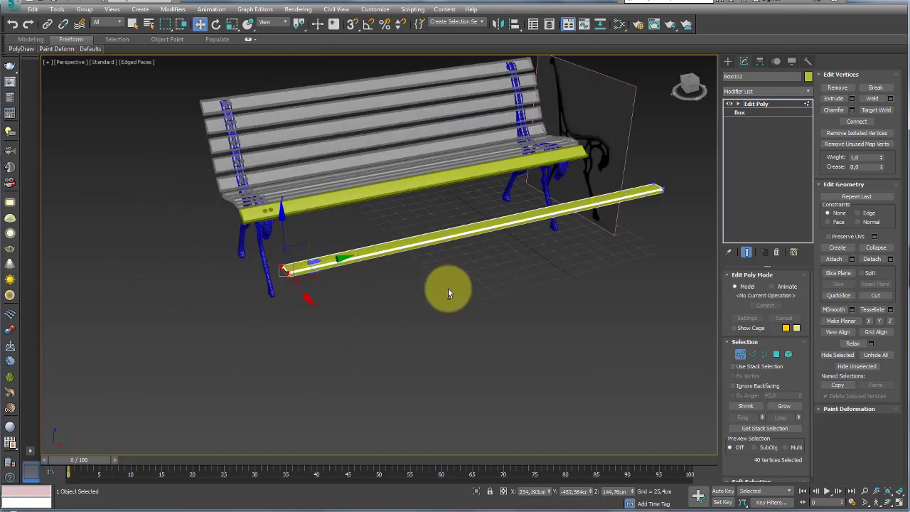
pyautogui.scroll(-2, 443, 290)
# Return to object level and delete the loose stretched plank.
pyautogui.click(763, 106)
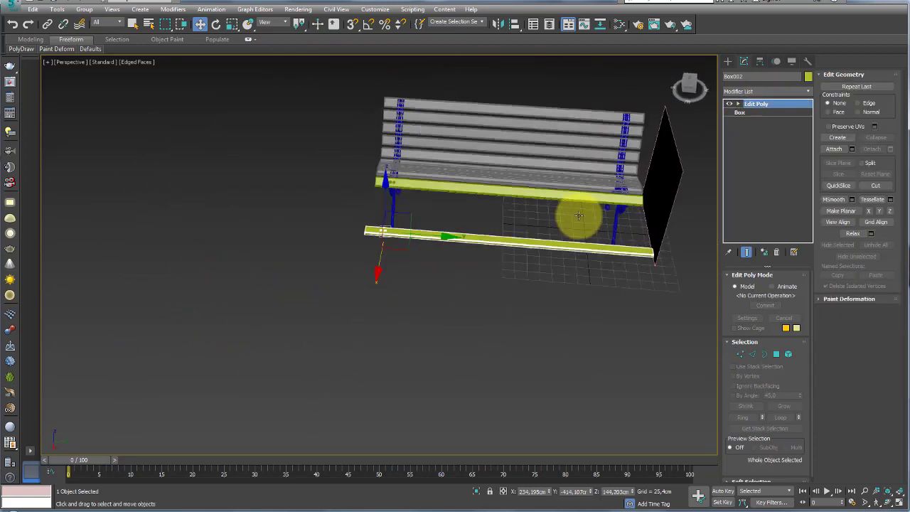
pyautogui.moveTo(578, 213)
pyautogui.keyDown('alt'); pyautogui.mouseDown(button='middle')
pyautogui.moveTo(533, 260)
pyautogui.moveTo(512, 260)
pyautogui.moveTo(548, 270)
pyautogui.moveTo(500, 251)
pyautogui.mouseUp(button='middle'); pyautogui.keyUp('alt')
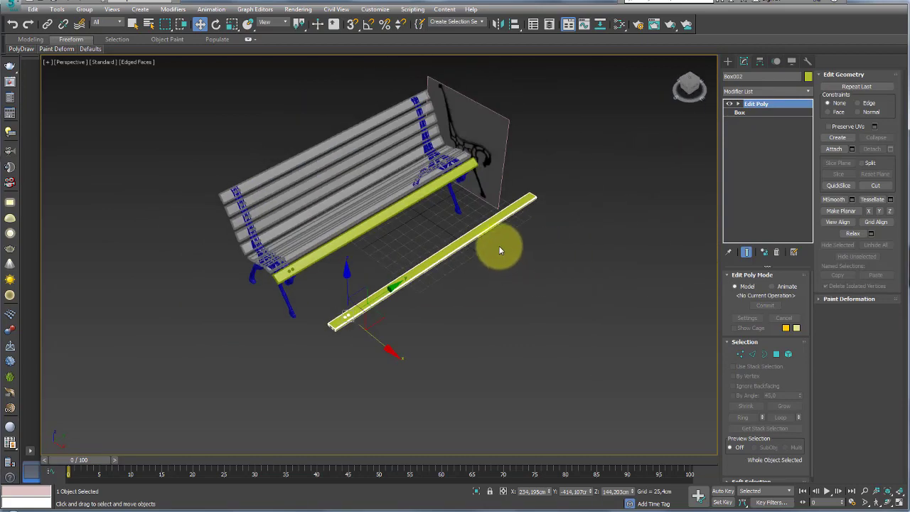
pyautogui.press('Delete')
# Convert all nine selected bench parts to Editable Poly.
pyautogui.scroll(2, 460, 261)
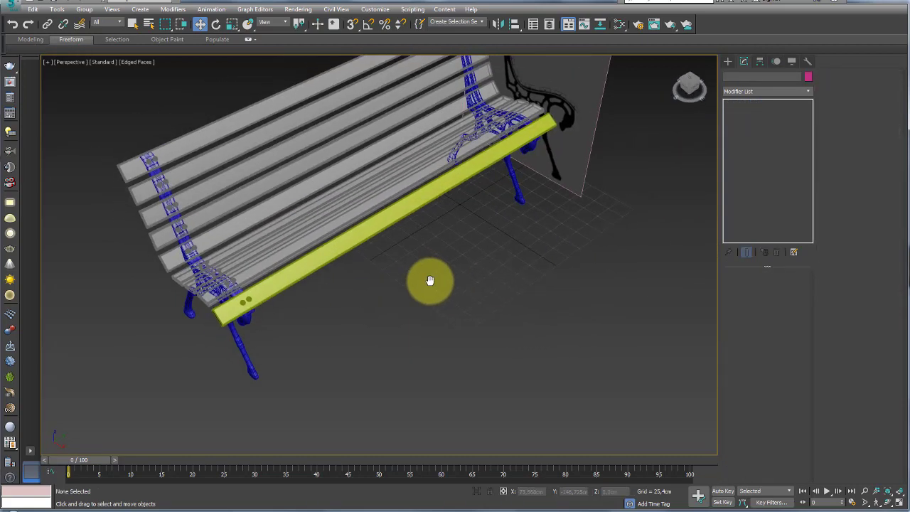
pyautogui.scroll(-2, 497, 291)
pyautogui.keyDown('alt'); pyautogui.moveTo(497, 291); pyautogui.dragTo(442, 280, button='middle'); pyautogui.keyUp('alt')
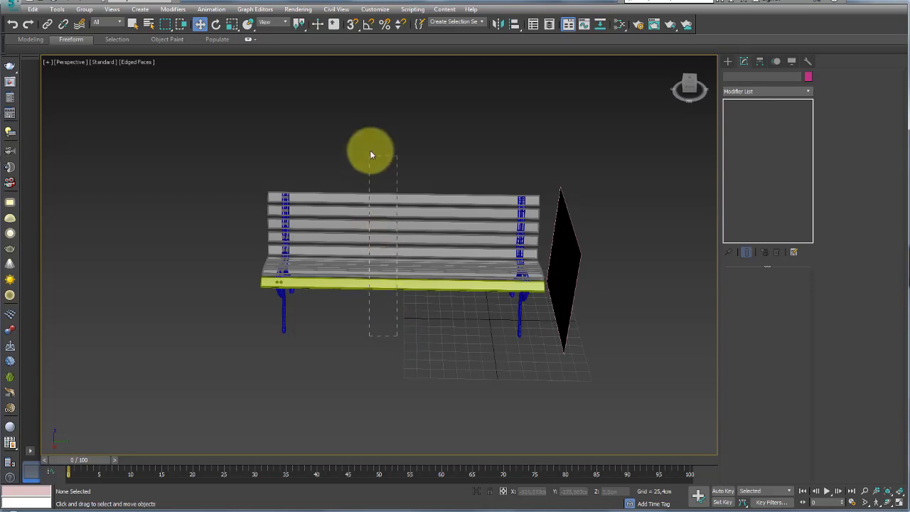
pyautogui.moveTo(369, 155); pyautogui.dragTo(373, 145)
pyautogui.moveTo(340, 182); pyautogui.dragTo(341, 184)
pyautogui.keyDown('alt'); pyautogui.moveTo(341, 184); pyautogui.dragTo(379, 198, button='middle'); pyautogui.keyUp('alt')
pyautogui.rightClick(371, 204)
pyautogui.moveTo(390, 321)
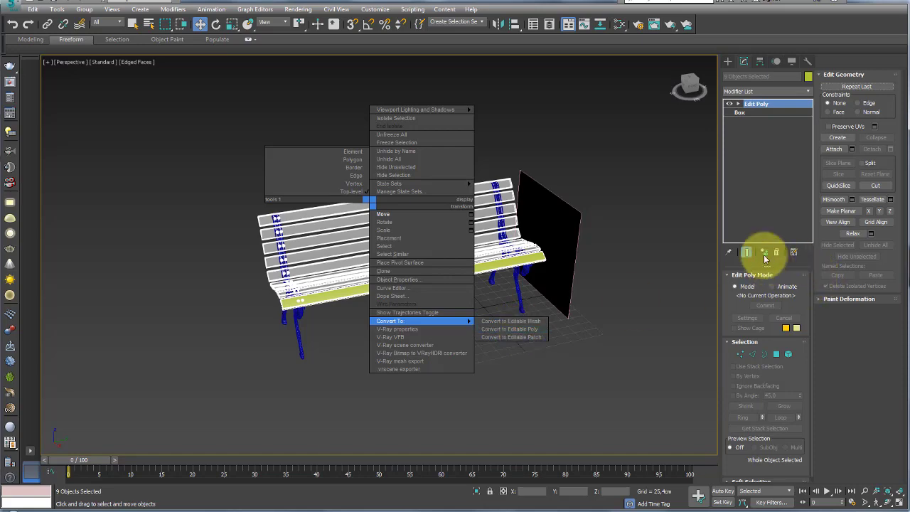
pyautogui.click(528, 331)
pyautogui.moveTo(528, 327)
pyautogui.keyDown('alt'); pyautogui.mouseDown(button='middle')
pyautogui.moveTo(545, 331)
pyautogui.moveTo(473, 324)
pyautogui.mouseUp(button='middle'); pyautogui.keyUp('alt')
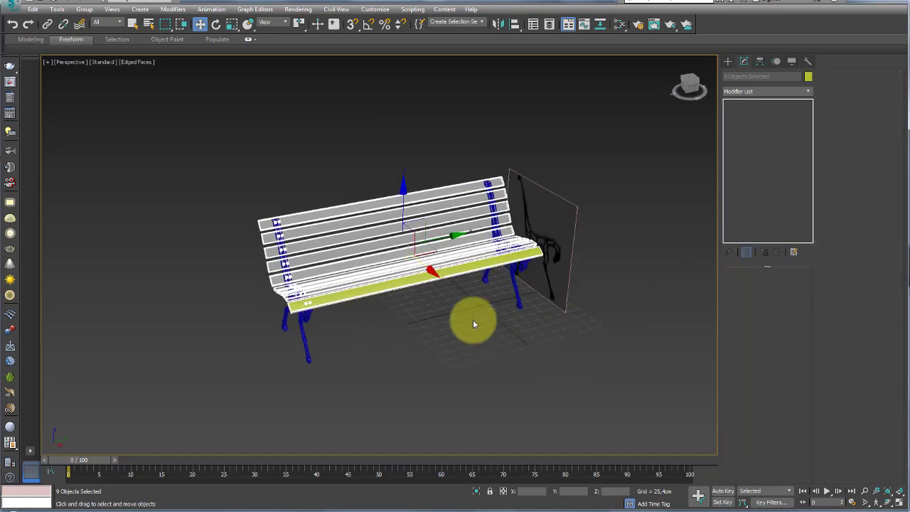
# Attach the second seat slat to the front Box001 slat, then clear the selection.
pyautogui.click(399, 285)
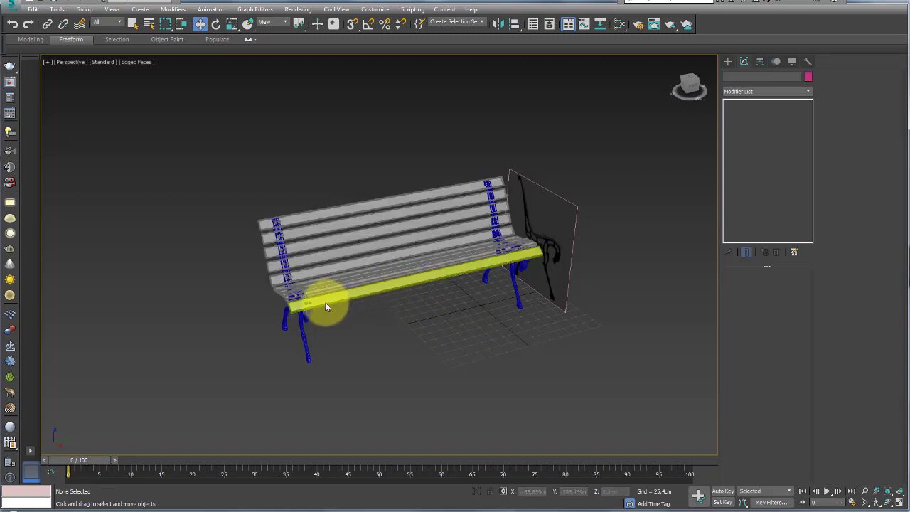
pyautogui.scroll(3, 351, 260)
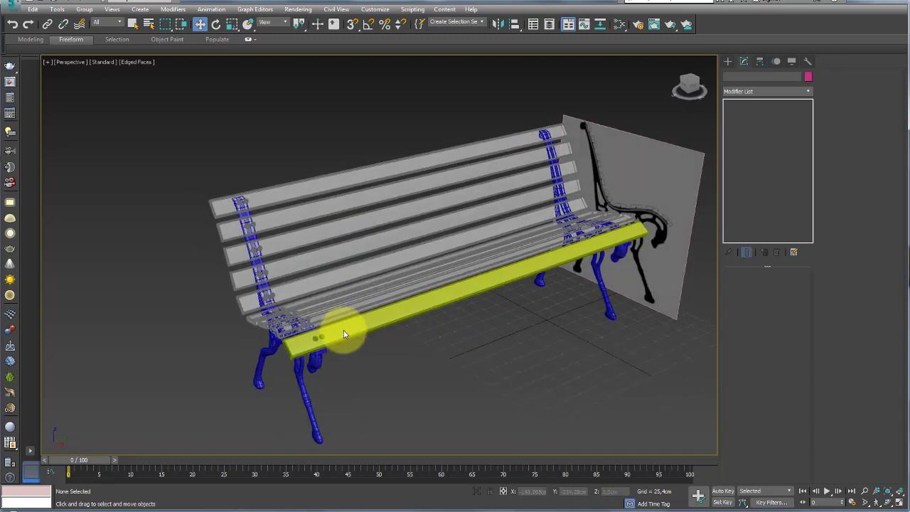
pyautogui.click(316, 337)
pyautogui.click(833, 148)
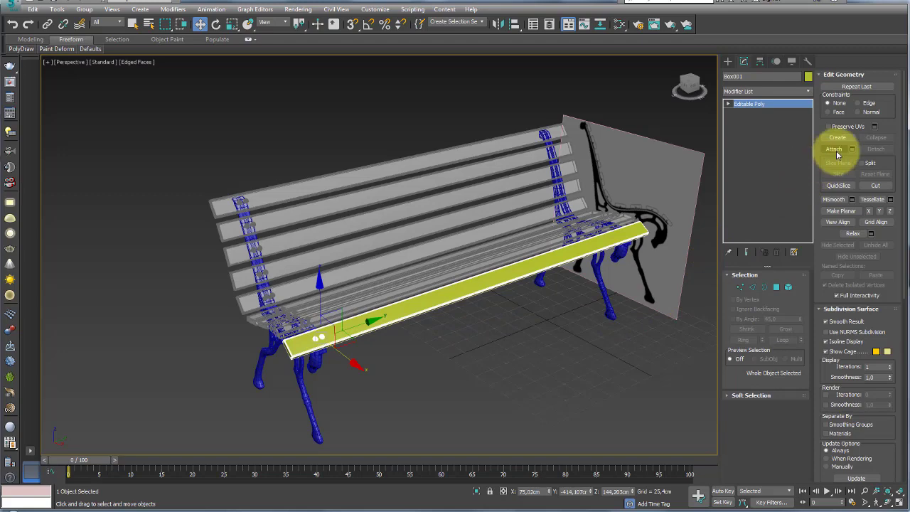
pyautogui.click(458, 268)
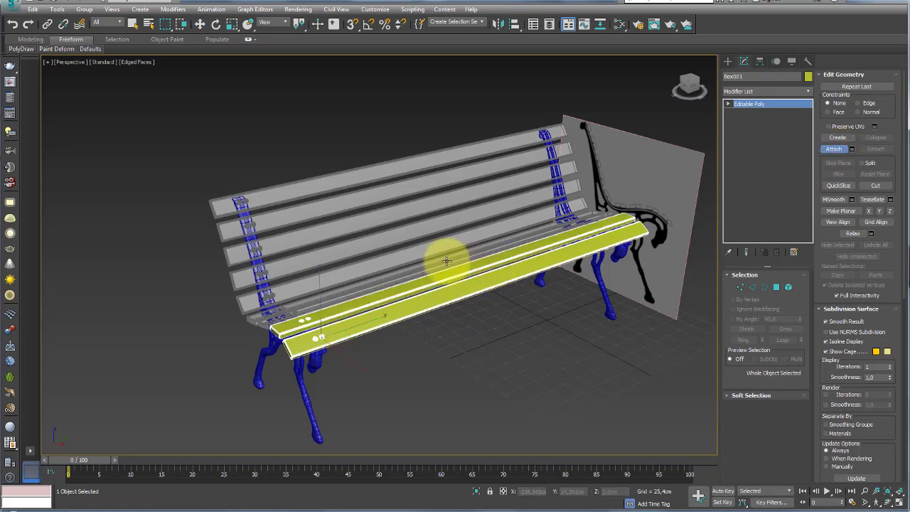
pyautogui.keyDown('alt'); pyautogui.moveTo(420, 247); pyautogui.dragTo(296, 206, button='middle'); pyautogui.keyUp('alt')
pyautogui.press('w')
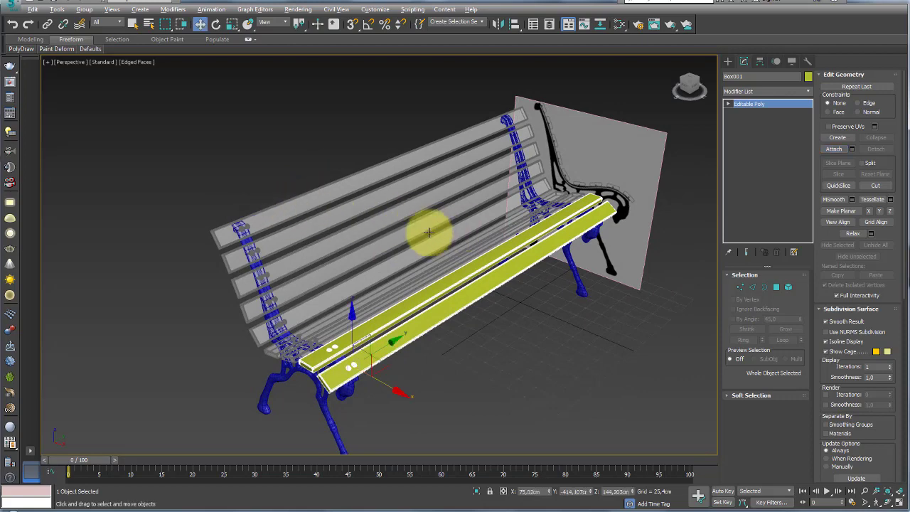
pyautogui.keyDown('alt'); pyautogui.moveTo(426, 227); pyautogui.dragTo(406, 223, button='middle'); pyautogui.keyUp('alt')
pyautogui.hotkey('ctrl', 'd')
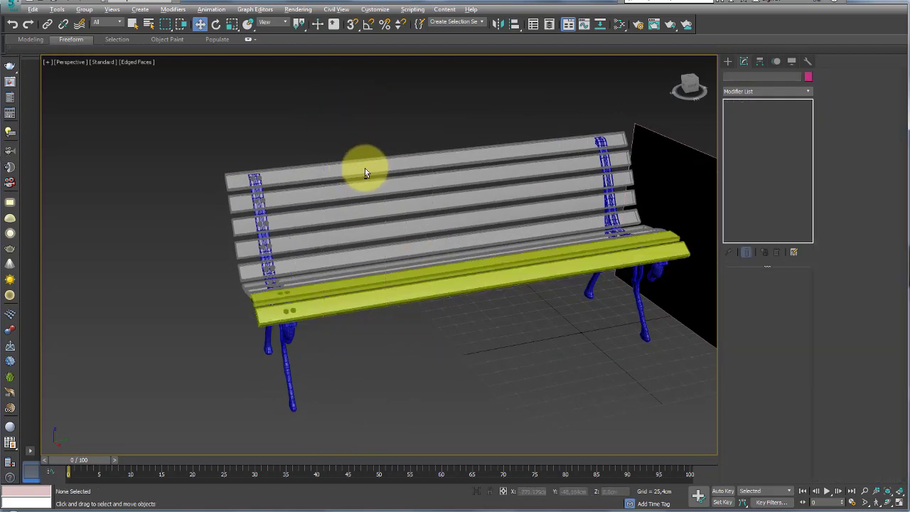
# Select the three legs, invert the selection and hide the legs and back panel.
pyautogui.keyDown('alt'); pyautogui.moveTo(364, 173); pyautogui.dragTo(341, 163, button='middle'); pyautogui.keyUp('alt')
pyautogui.hotkey('ctrl', 'a')
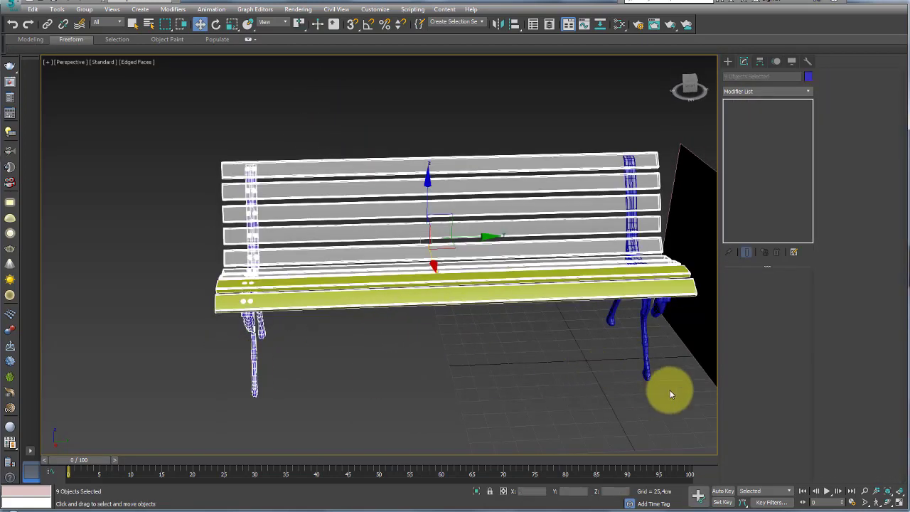
pyautogui.click(652, 364)
pyautogui.keyDown('ctrl'); pyautogui.moveTo(186, 392); pyautogui.dragTo(186, 392); pyautogui.keyUp('ctrl')
pyautogui.moveTo(186, 393)
pyautogui.keyDown('alt'); pyautogui.mouseDown(button='middle')
pyautogui.moveTo(377, 318)
pyautogui.moveTo(599, 305)
pyautogui.moveTo(559, 344)
pyautogui.mouseUp(button='middle'); pyautogui.keyUp('alt')
pyautogui.hotkey('ctrl', 'i')
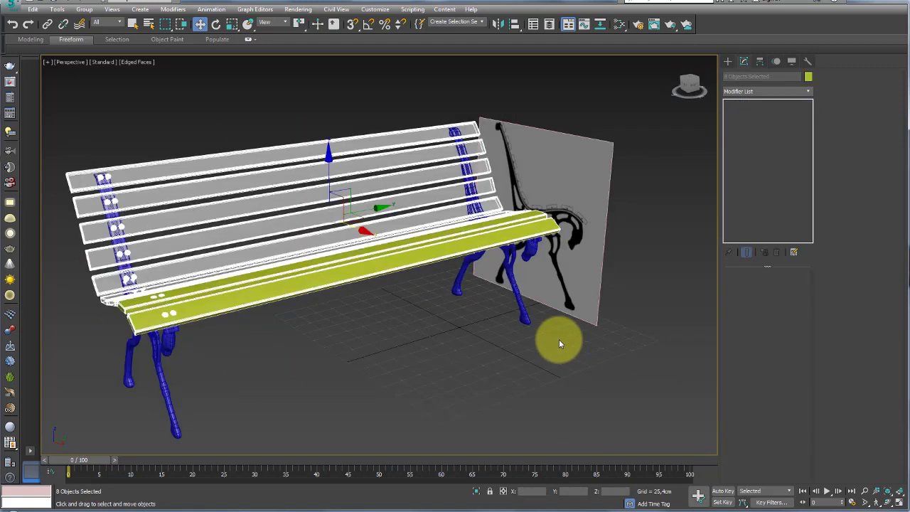
pyautogui.hotkey('alt', 'q')
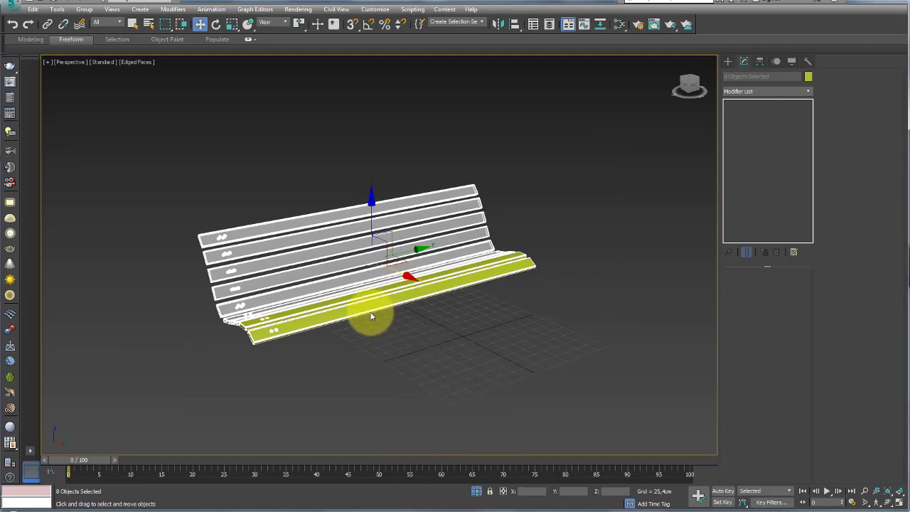
# Attach every listed slat (Box004–Box010) to the front Box001 slat via Attach List.
pyautogui.click(284, 325)
pyautogui.keyDown('alt'); pyautogui.moveTo(327, 333); pyautogui.dragTo(425, 345, button='middle'); pyautogui.keyUp('alt')
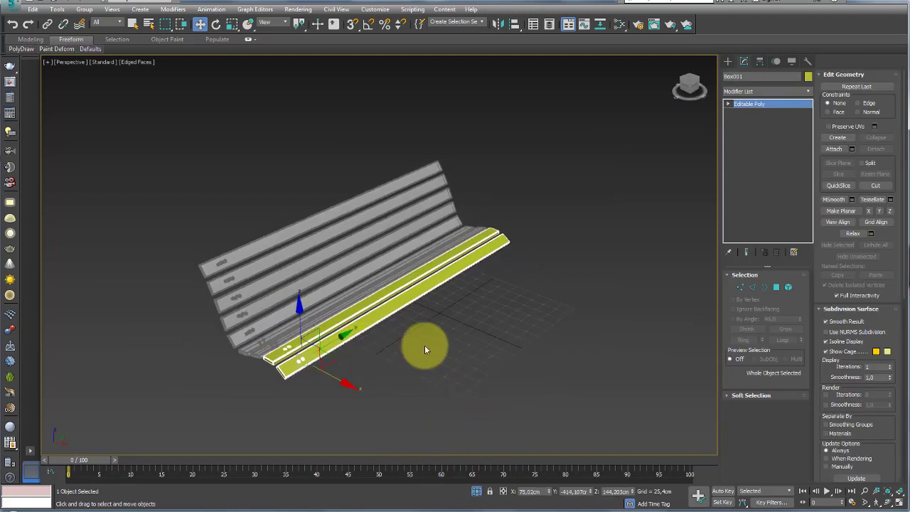
pyautogui.click(851, 149)
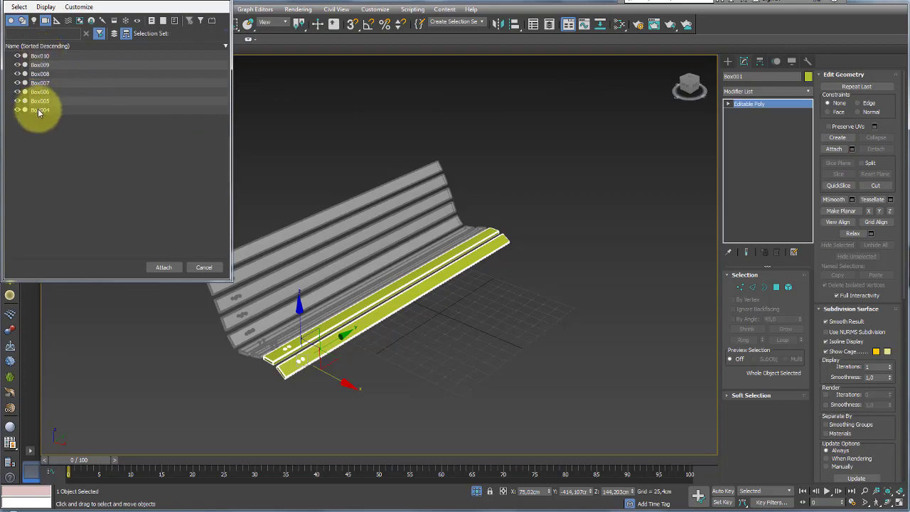
pyautogui.hotkey('ctrl', 'a')
pyautogui.click(164, 268)
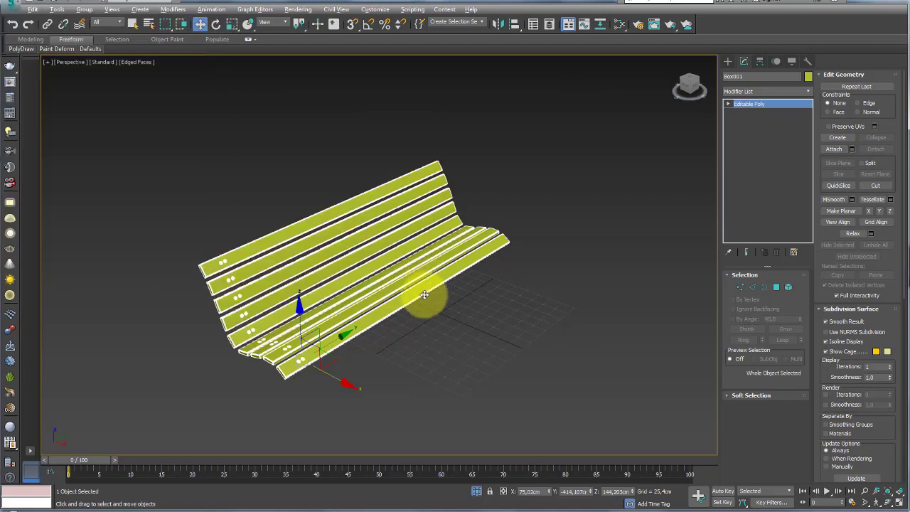
pyautogui.moveTo(422, 296)
pyautogui.keyDown('alt'); pyautogui.mouseDown(button='middle')
pyautogui.moveTo(370, 320)
pyautogui.moveTo(442, 291)
pyautogui.moveTo(440, 331)
pyautogui.moveTo(444, 277)
pyautogui.mouseUp(button='middle'); pyautogui.keyUp('alt')
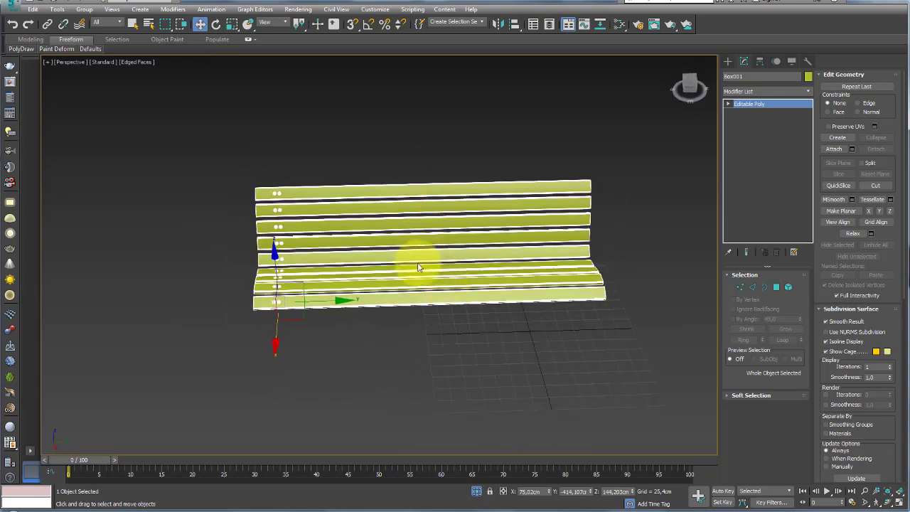
pyautogui.moveTo(419, 237)
pyautogui.keyDown('alt'); pyautogui.mouseDown(button='middle')
pyautogui.moveTo(412, 289)
pyautogui.moveTo(420, 259)
pyautogui.moveTo(528, 197)
pyautogui.mouseUp(button='middle'); pyautogui.keyUp('alt')
# Centre the joined slats' pivot on the object with Affect Pivot Only and Center to Object.
pyautogui.click(759, 62)
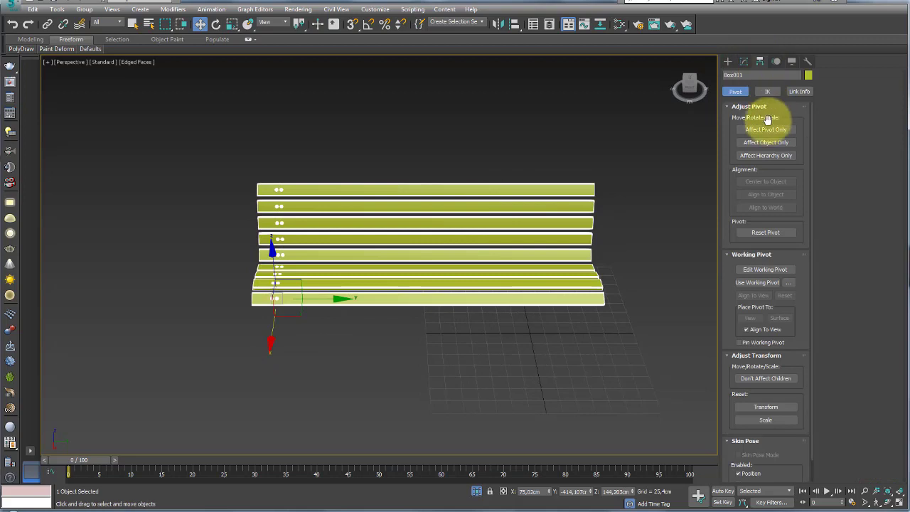
pyautogui.click(766, 129)
pyautogui.click(781, 181)
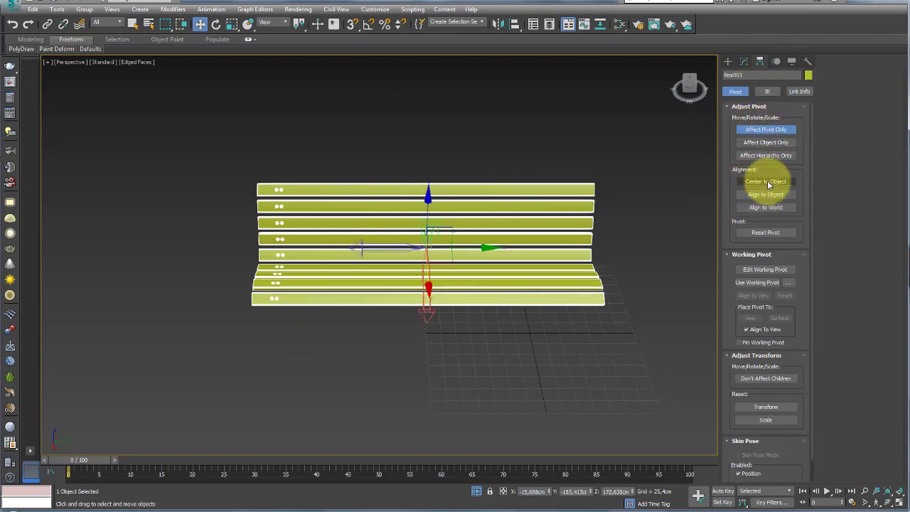
pyautogui.click(765, 129)
pyautogui.click(743, 61)
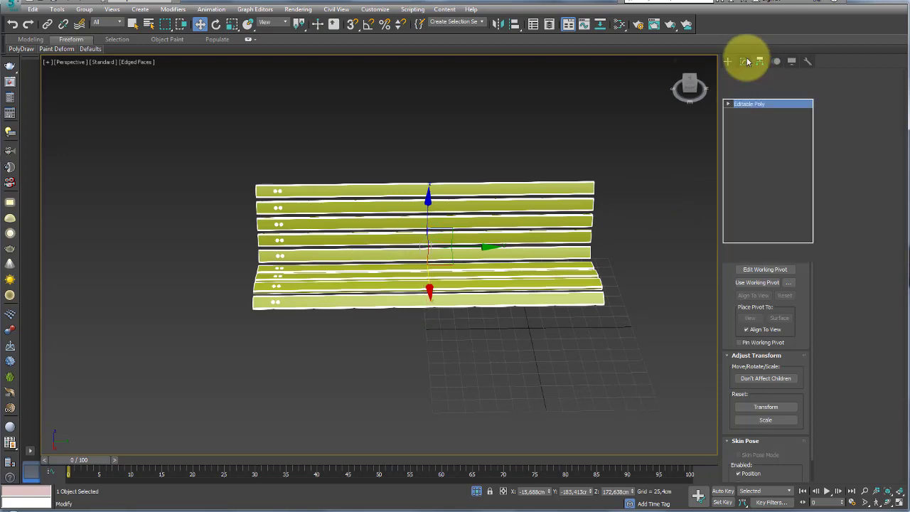
pyautogui.click(808, 91)
pyautogui.click(813, 119)
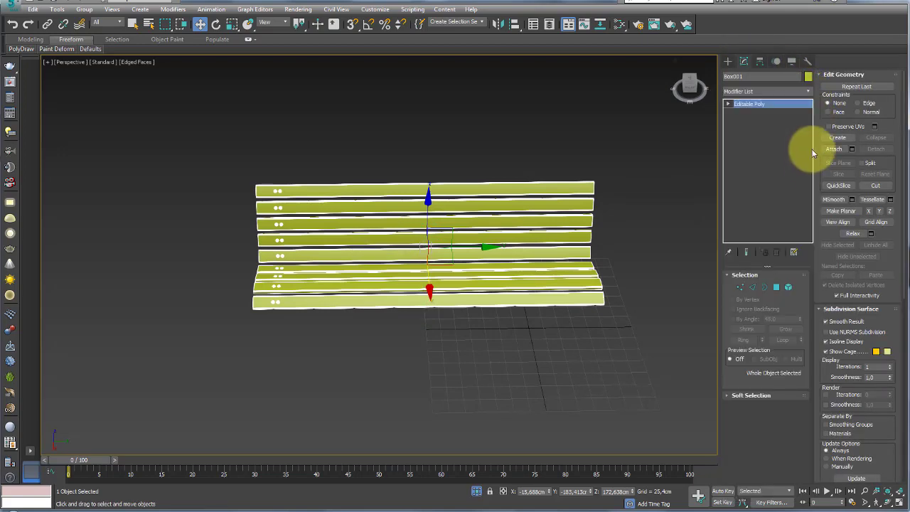
# Add a Symmetry modifier to Box001 with Mirror Axis Z and orbit to check it.
pyautogui.click(807, 93)
pyautogui.moveTo(810, 119); pyautogui.dragTo(798, 386)
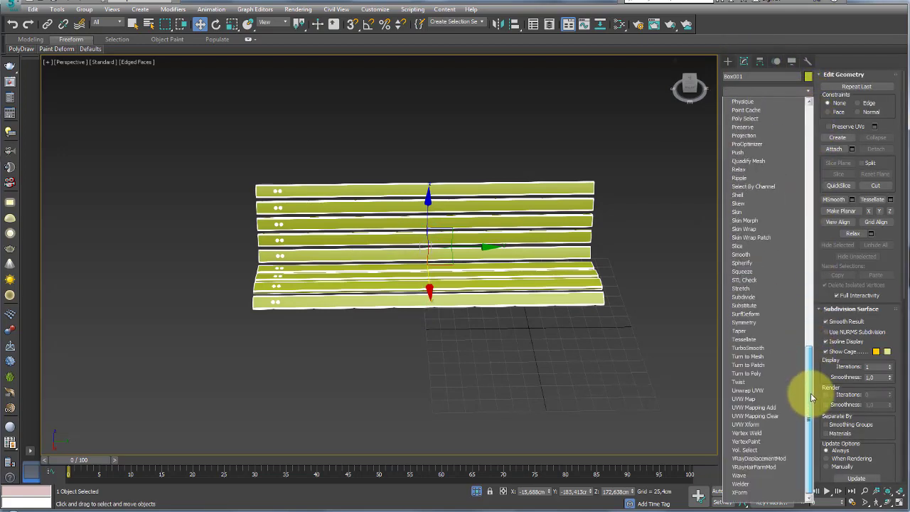
pyautogui.click(771, 323)
pyautogui.click(779, 294)
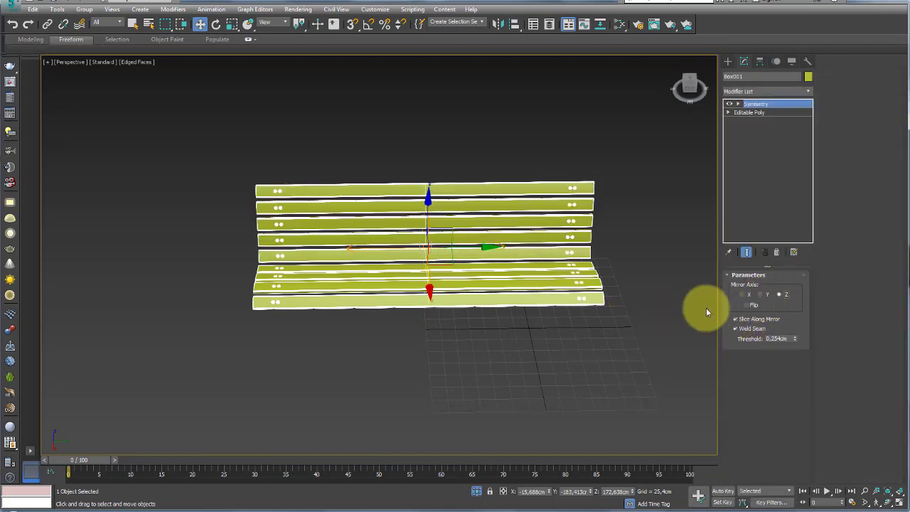
pyautogui.moveTo(650, 326)
pyautogui.keyDown('alt'); pyautogui.mouseDown(button='middle')
pyautogui.moveTo(550, 245)
pyautogui.moveTo(597, 247)
pyautogui.moveTo(502, 446)
pyautogui.mouseUp(button='middle'); pyautogui.keyUp('alt')
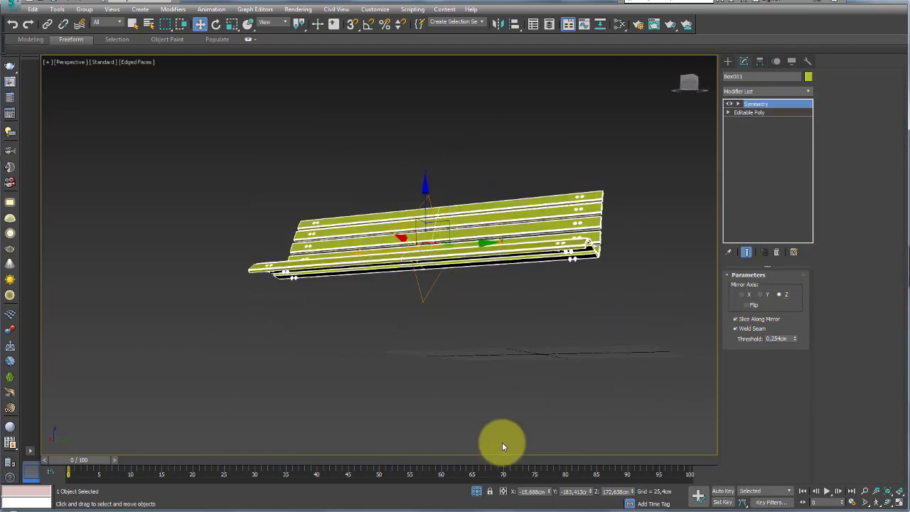
pyautogui.moveTo(478, 488)
pyautogui.keyDown('alt'); pyautogui.mouseDown(button='middle')
pyautogui.moveTo(516, 403)
pyautogui.moveTo(486, 319)
pyautogui.moveTo(452, 303)
pyautogui.moveTo(604, 242)
pyautogui.moveTo(544, 254)
pyautogui.mouseUp(button='middle'); pyautogui.keyUp('alt')
pyautogui.scroll(3, 491, 258)
pyautogui.scroll(2, 398, 245)
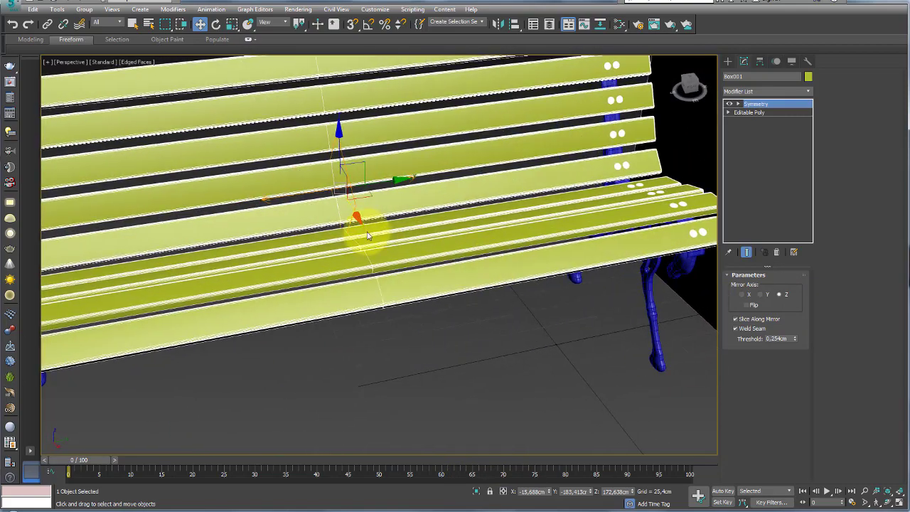
pyautogui.scroll(3, 349, 217)
pyautogui.scroll(-2, 343, 211)
pyautogui.scroll(-2, 303, 260)
pyautogui.scroll(-2, 314, 260)
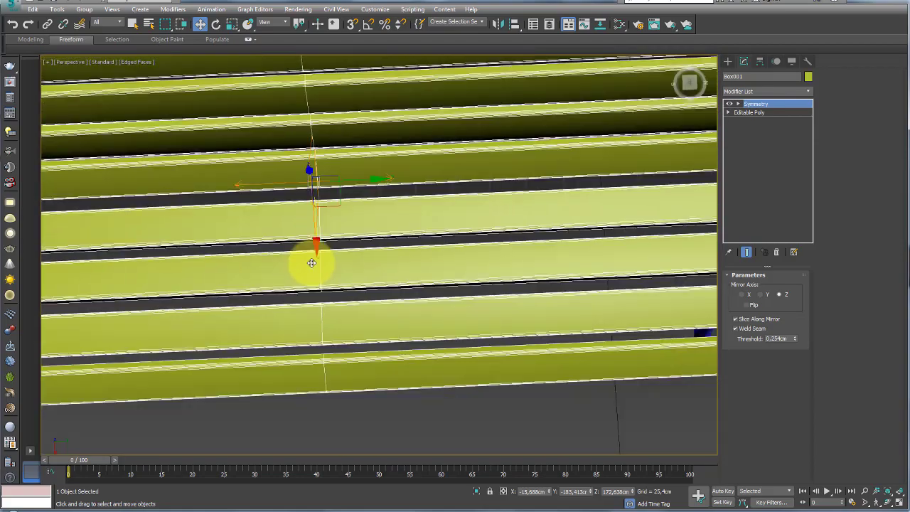
pyautogui.scroll(-3, 398, 248)
pyautogui.moveTo(441, 243)
pyautogui.keyDown('alt'); pyautogui.mouseDown(button='middle')
pyautogui.moveTo(450, 203)
pyautogui.moveTo(425, 199)
pyautogui.moveTo(483, 220)
pyautogui.moveTo(484, 277)
pyautogui.moveTo(462, 284)
pyautogui.moveTo(487, 300)
pyautogui.moveTo(454, 286)
pyautogui.mouseUp(button='middle'); pyautogui.keyUp('alt')
pyautogui.scroll(-2, 491, 263)
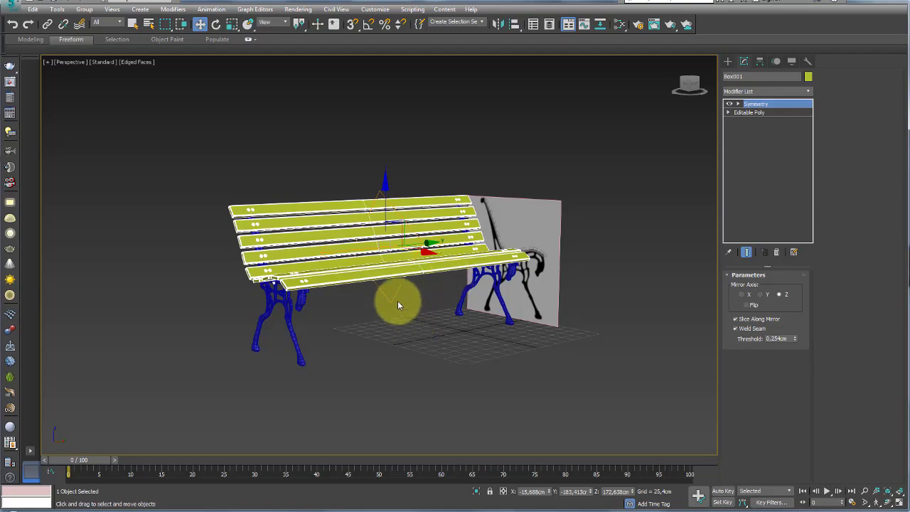
pyautogui.moveTo(396, 300)
pyautogui.keyDown('alt'); pyautogui.mouseDown(button='middle')
pyautogui.moveTo(376, 285)
pyautogui.moveTo(514, 289)
pyautogui.moveTo(500, 279)
pyautogui.moveTo(371, 305)
pyautogui.moveTo(398, 304)
pyautogui.moveTo(391, 280)
pyautogui.moveTo(399, 287)
pyautogui.mouseUp(button='middle'); pyautogui.keyUp('alt')
pyautogui.scroll(3, 423, 311)
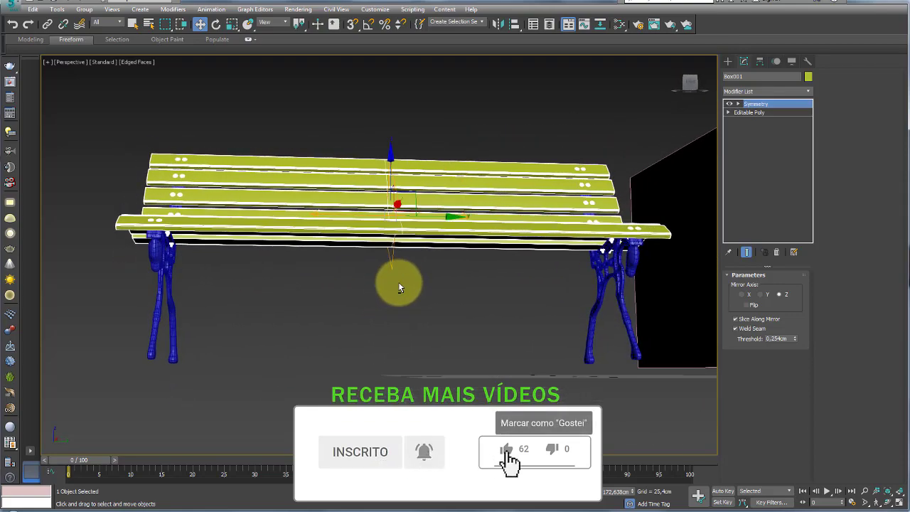
# Orbit around the finished bench and click empty viewport space to clear the selection.
pyautogui.moveTo(422, 253)
pyautogui.keyDown('alt'); pyautogui.mouseDown(button='middle')
pyautogui.moveTo(450, 258)
pyautogui.moveTo(439, 285)
pyautogui.mouseUp(button='middle'); pyautogui.keyUp('alt')
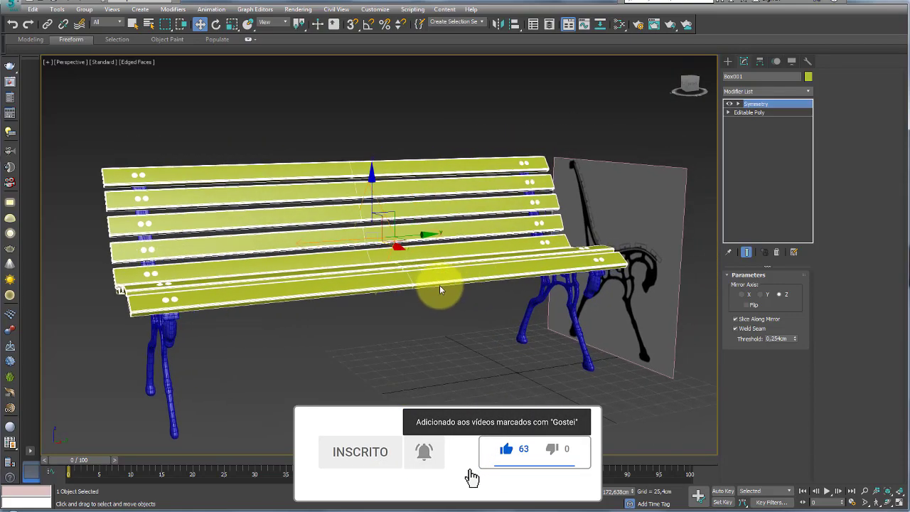
pyautogui.scroll(-3, 439, 285)
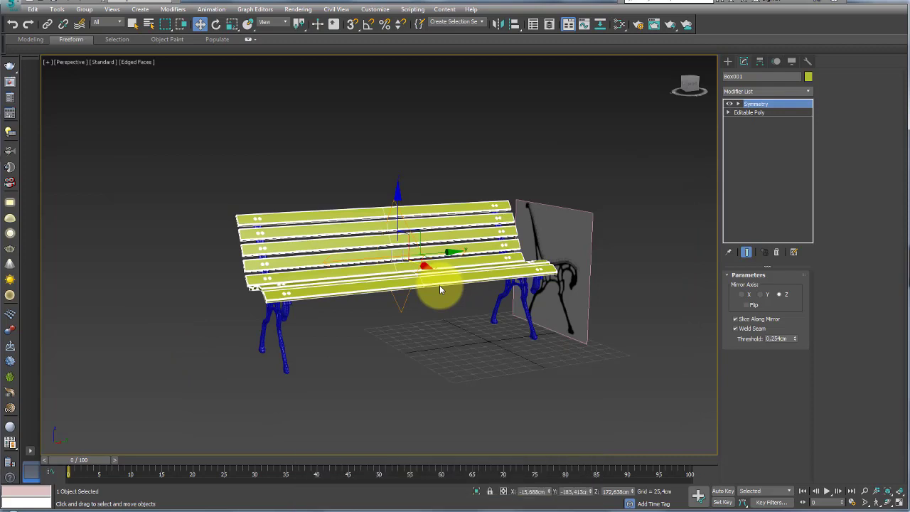
pyautogui.keyDown('alt'); pyautogui.moveTo(464, 278); pyautogui.dragTo(467, 297, button='middle'); pyautogui.keyUp('alt')
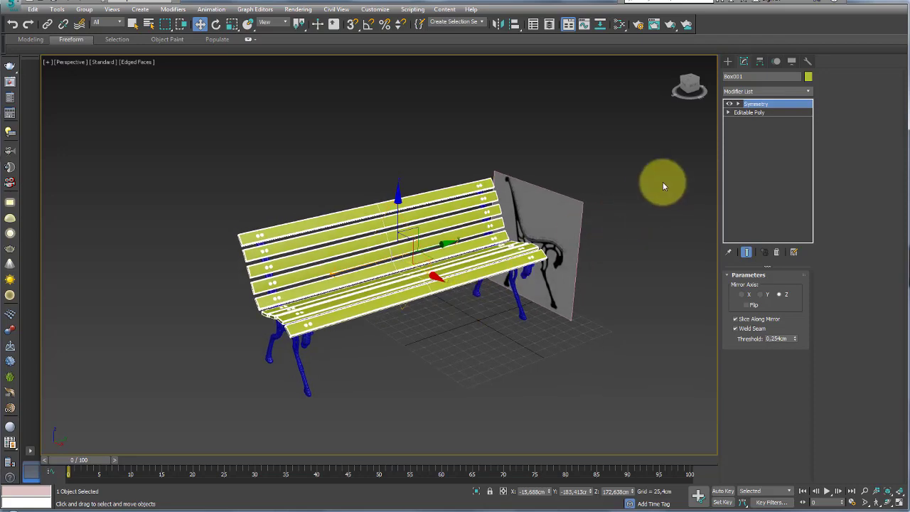
pyautogui.click(473, 374)
pyautogui.moveTo(473, 368)
pyautogui.keyDown('alt'); pyautogui.mouseDown(button='middle')
pyautogui.moveTo(467, 342)
pyautogui.moveTo(501, 382)
pyautogui.mouseUp(button='middle'); pyautogui.keyUp('alt')
pyautogui.scroll(3, 468, 342)
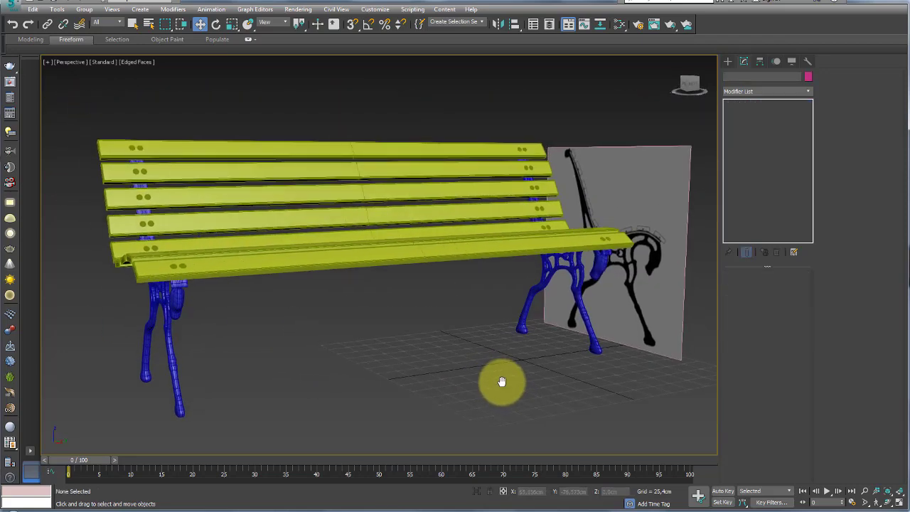